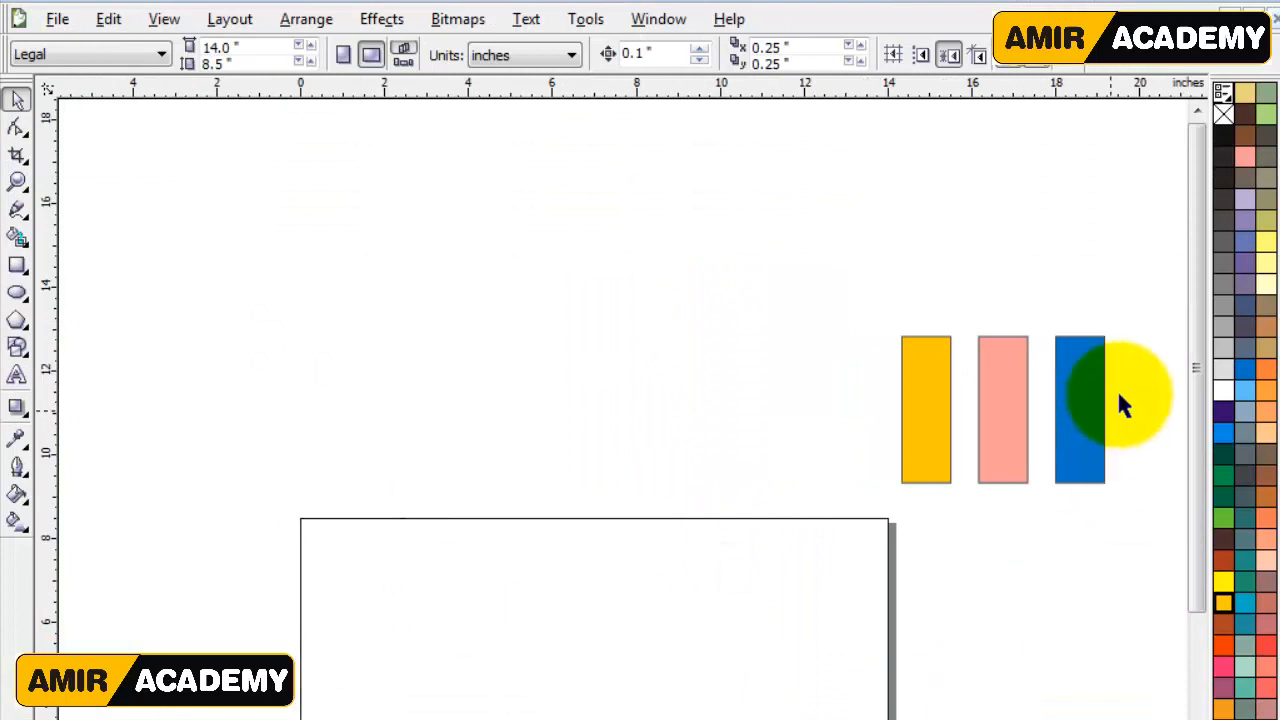
Draw a circle about 9.4 inches in diameter over the page's upper-left area.
{"action": "left_click_drag", "start_coordinate": [1194, 357], "coordinate": [1194, 414]}
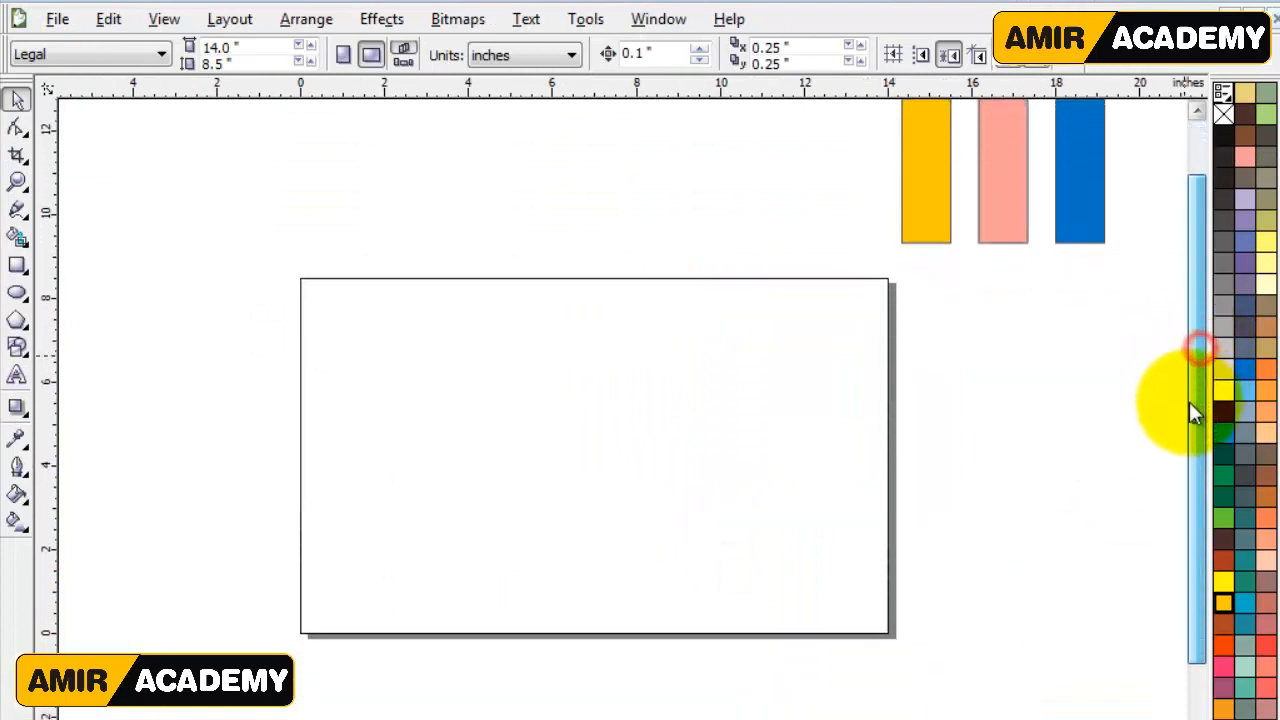
{"action": "left_click", "coordinate": [17, 292]}
{"action": "left_click_drag", "start_coordinate": [429, 300], "coordinate": [624, 498]}
{"action": "left_click", "coordinate": [686, 555]}
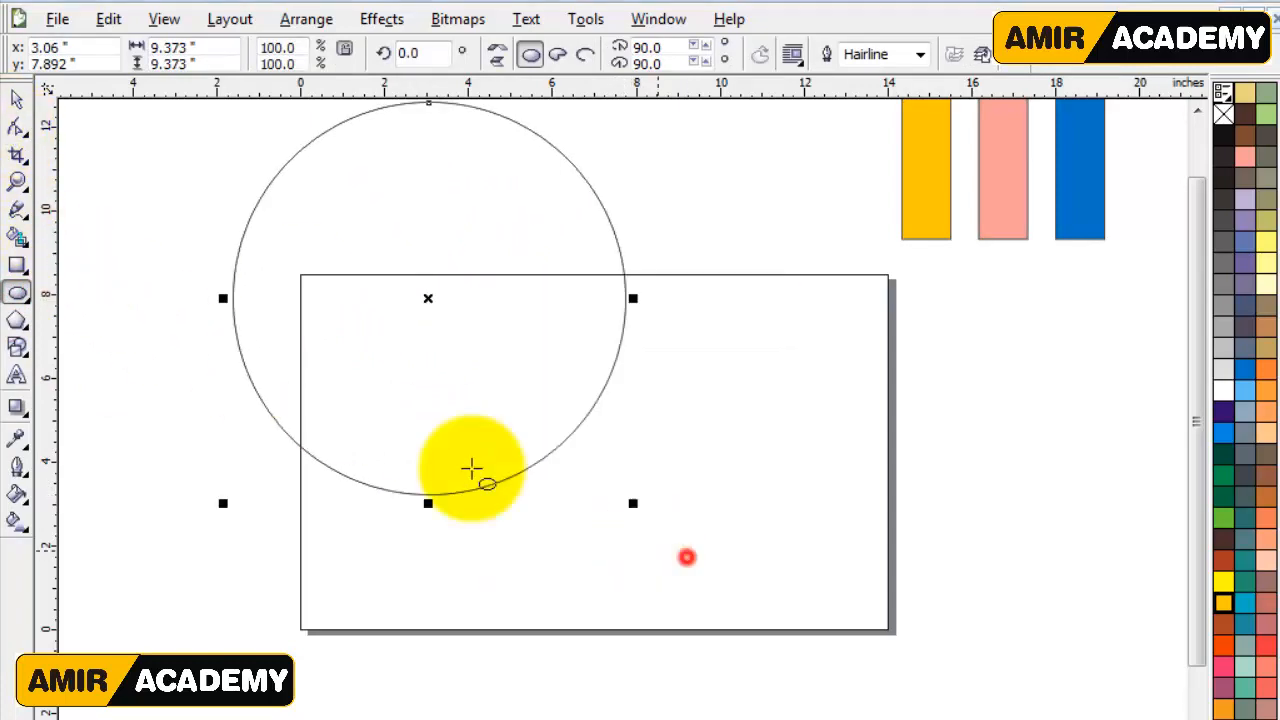
{"action": "left_click", "coordinate": [20, 97]}
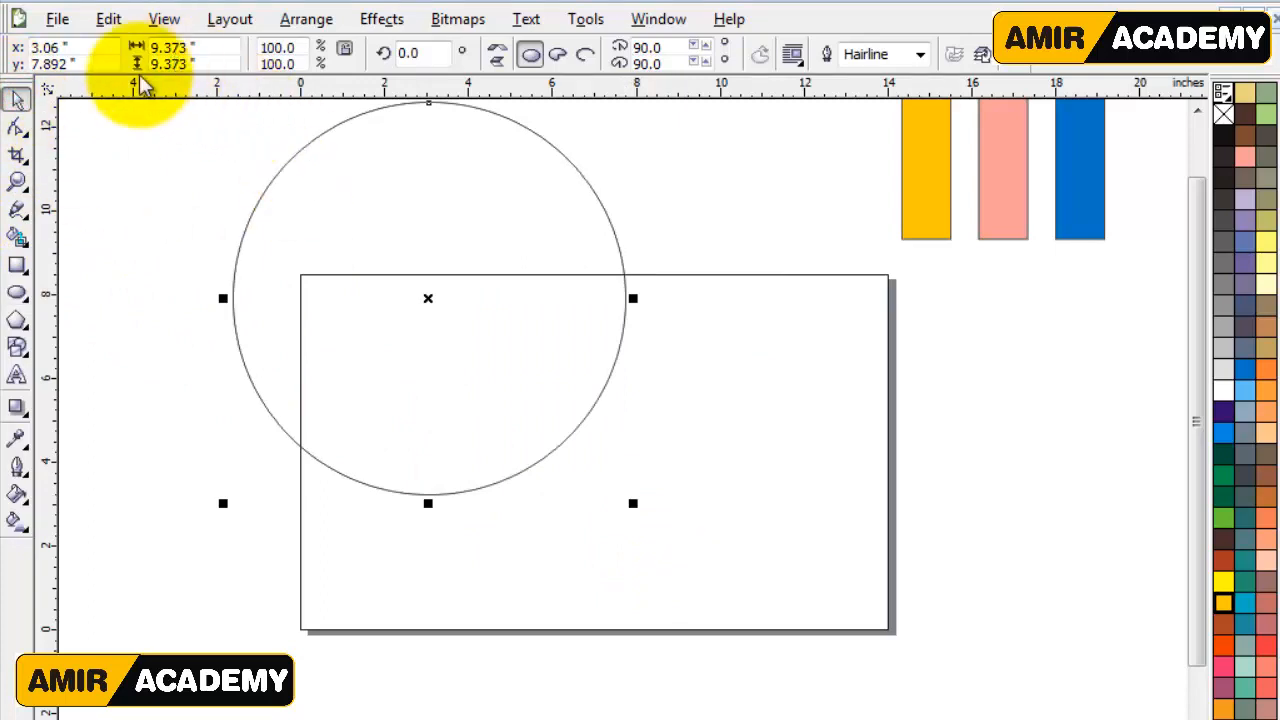
Move the circle onto the left part of the page and scale it down to about 7.1 inches in diameter.
{"action": "left_click_drag", "start_coordinate": [437, 207], "coordinate": [536, 350]}
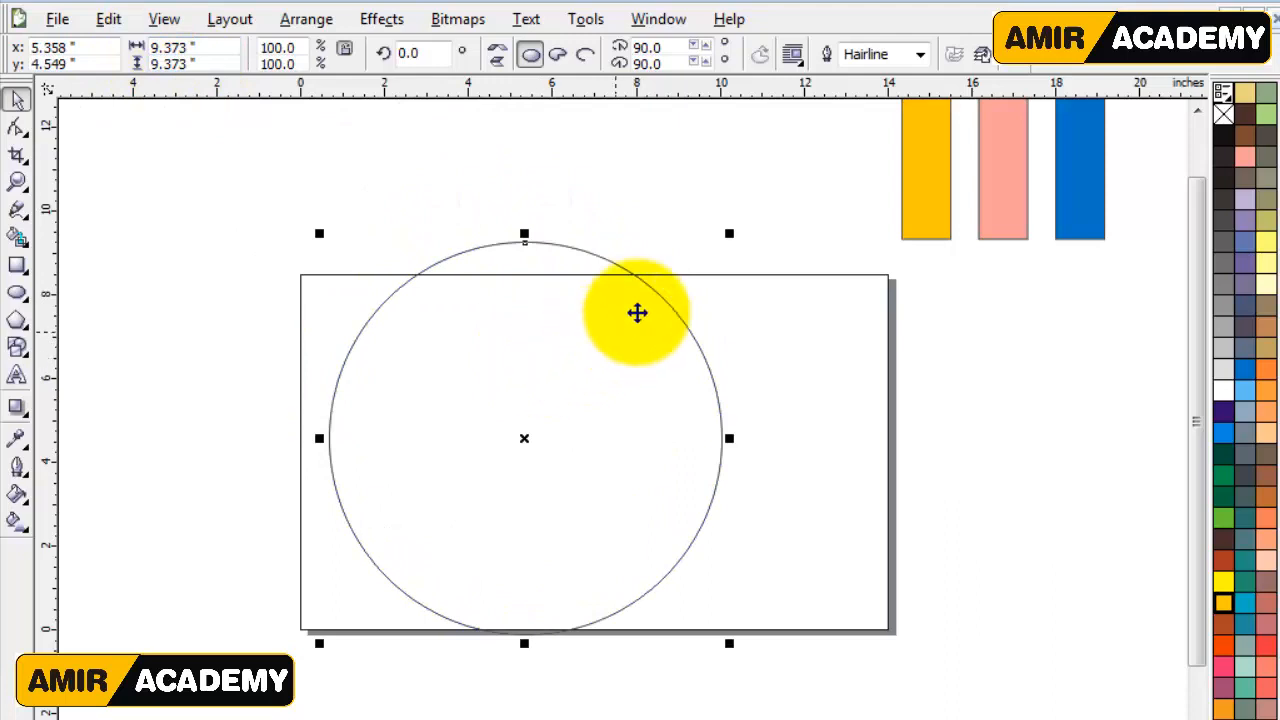
{"action": "left_click_drag", "start_coordinate": [731, 235], "coordinate": [713, 278]}
{"action": "left_click_drag", "start_coordinate": [560, 451], "coordinate": [556, 456]}
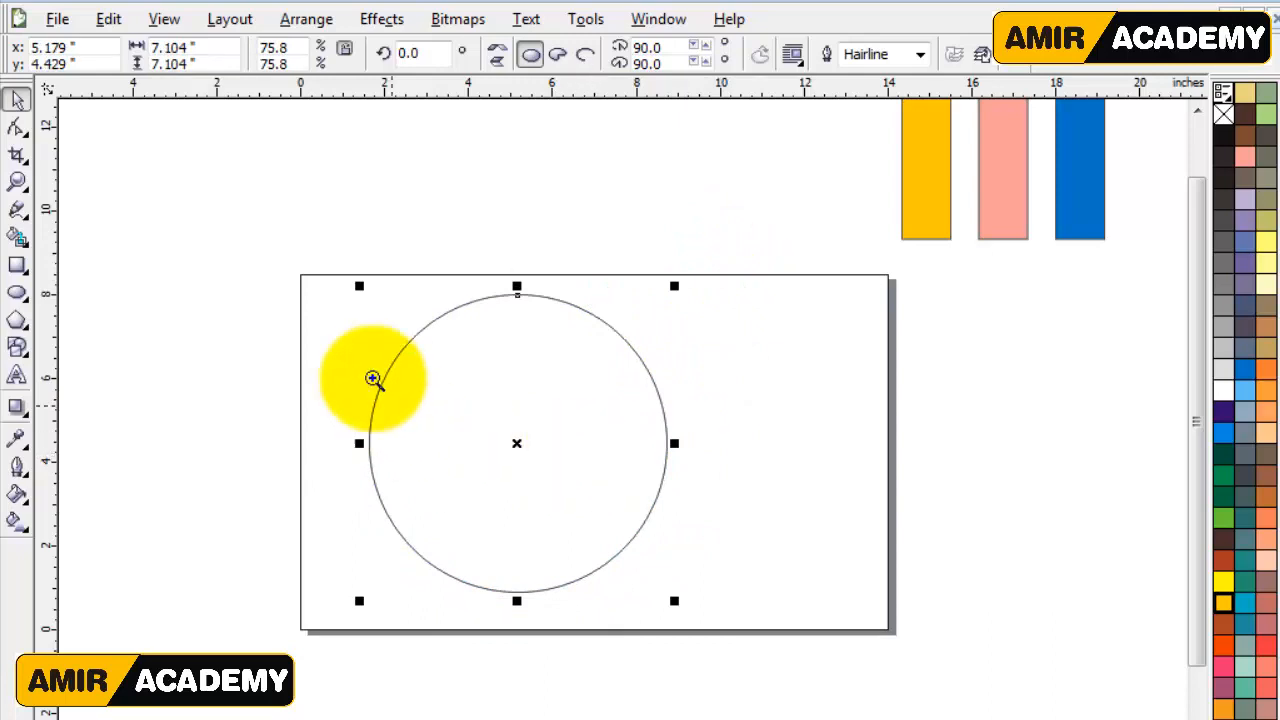
Create a smaller concentric copy of the circle, about 3.5 inches in diameter, keeping the large original.
{"action": "key", "text": "z"}
{"action": "left_click_drag", "start_coordinate": [252, 227], "coordinate": [890, 692]}
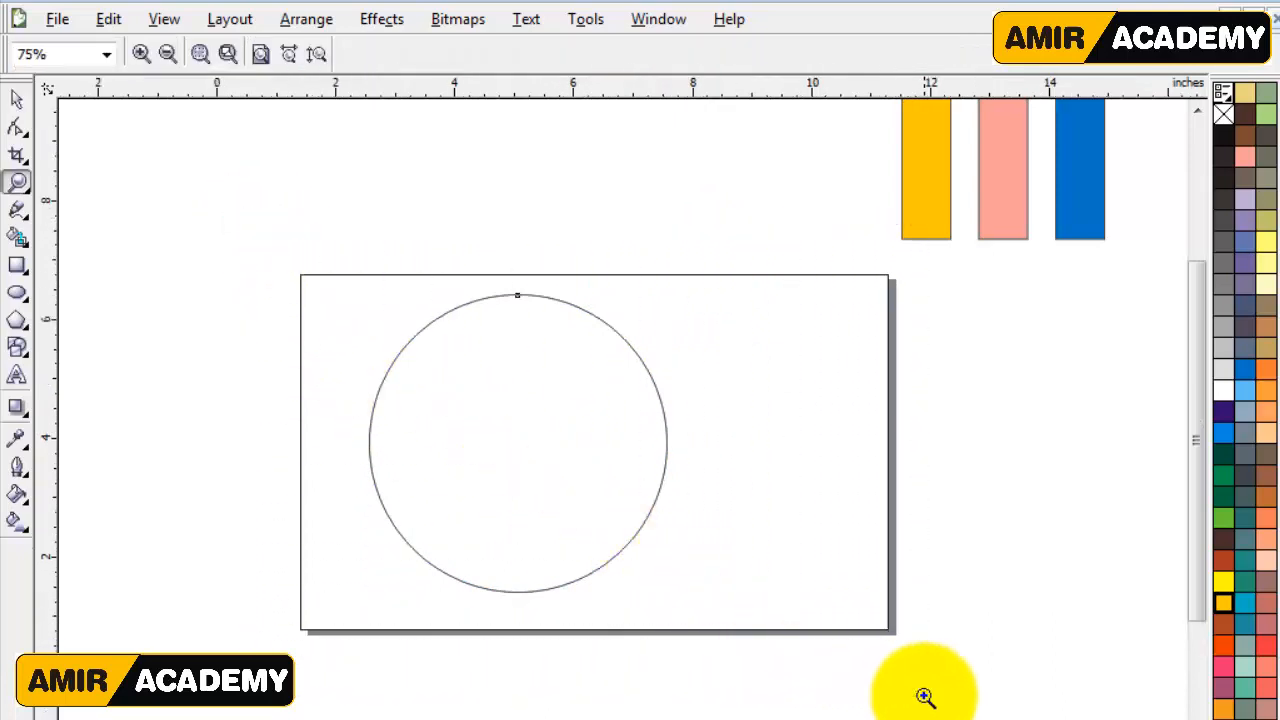
{"action": "left_click", "coordinate": [16, 99]}
{"action": "left_click", "coordinate": [586, 327]}
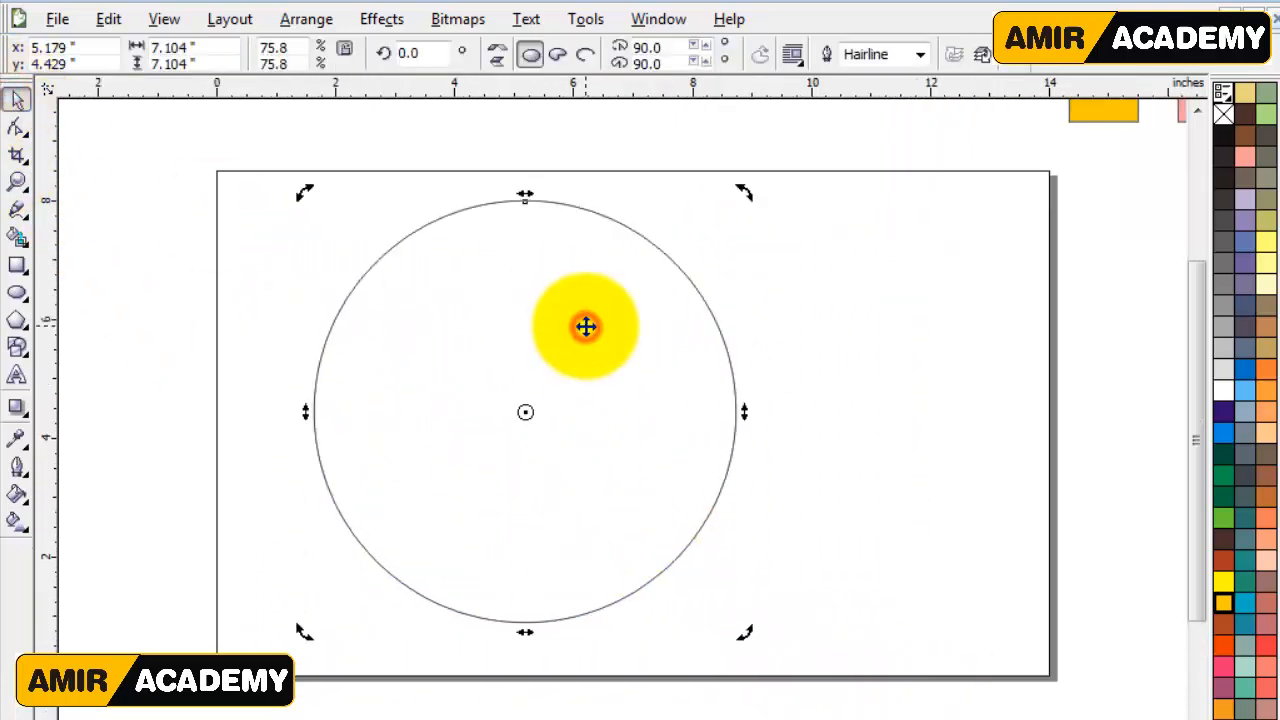
{"action": "left_click", "coordinate": [586, 327]}
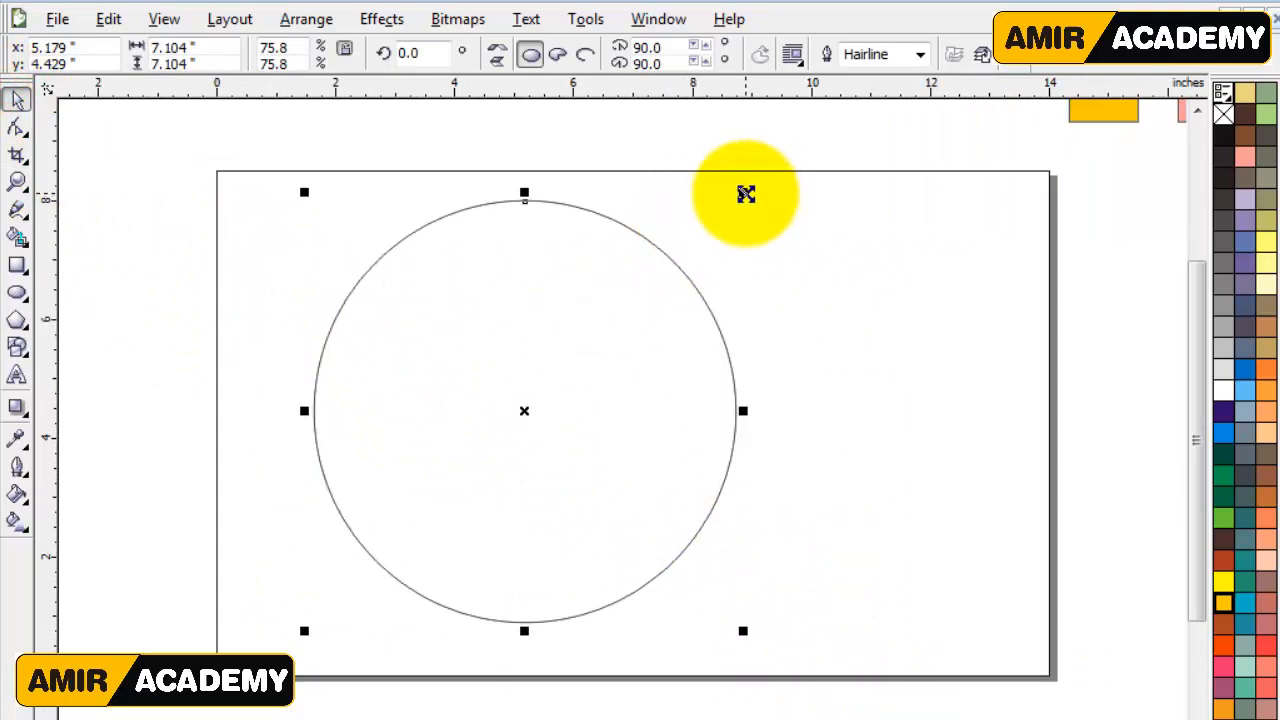
{"action": "left_click_drag", "start_coordinate": [745, 193], "coordinate": [690, 302]}
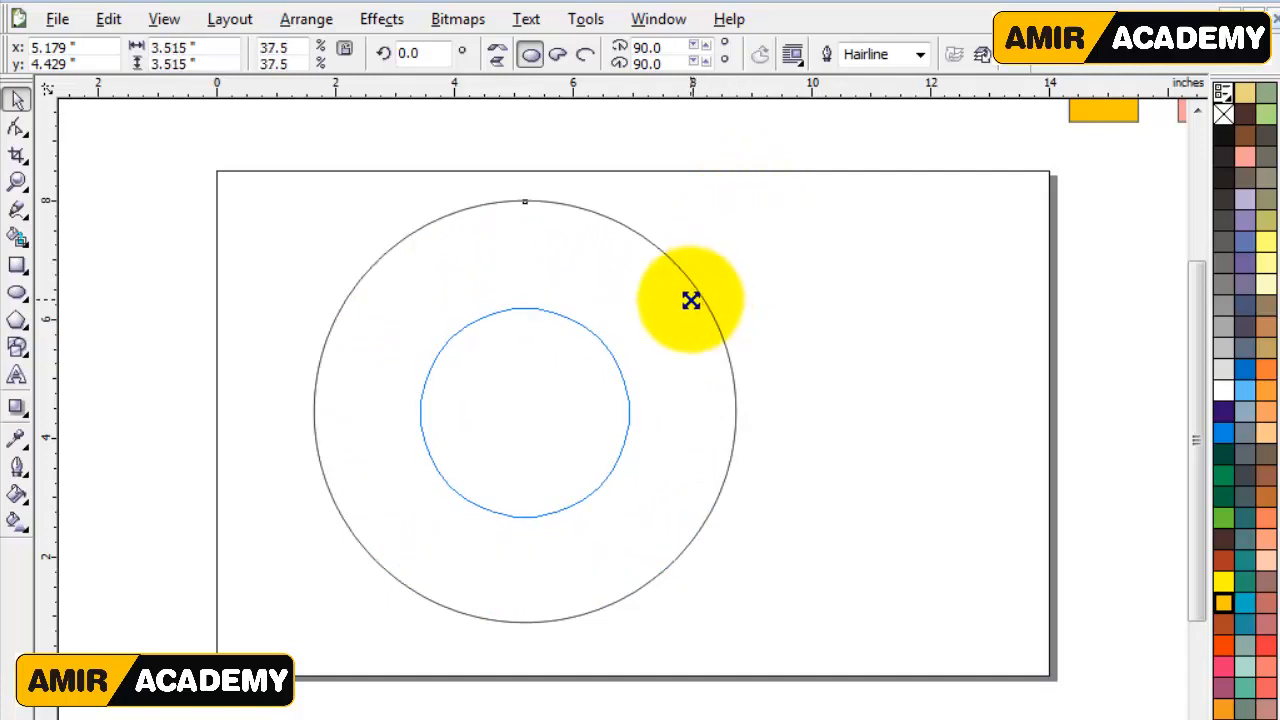
{"action": "left_click_drag", "start_coordinate": [691, 301], "coordinate": [686, 300]}
{"action": "left_click", "coordinate": [829, 300]}
{"action": "left_click", "coordinate": [585, 380]}
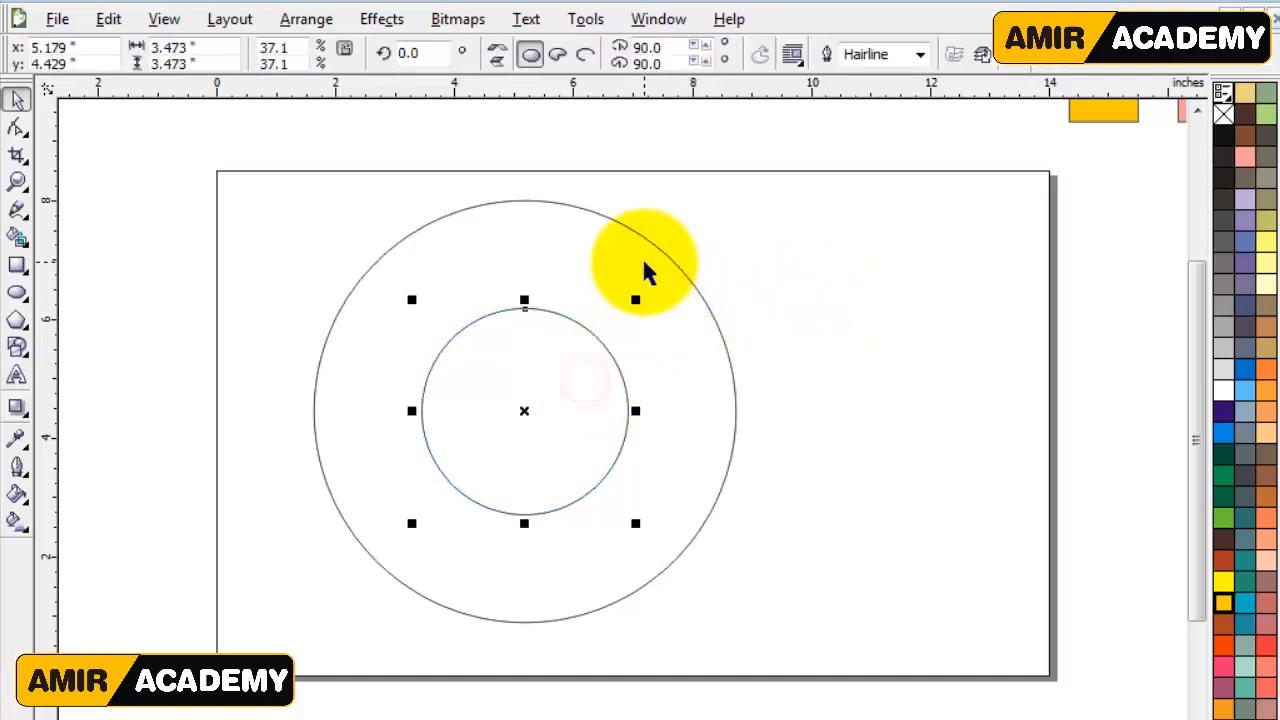
Combine the two concentric circles into a single ring shape with a hole in its centre.
{"action": "key", "text": "ctrl+a"}
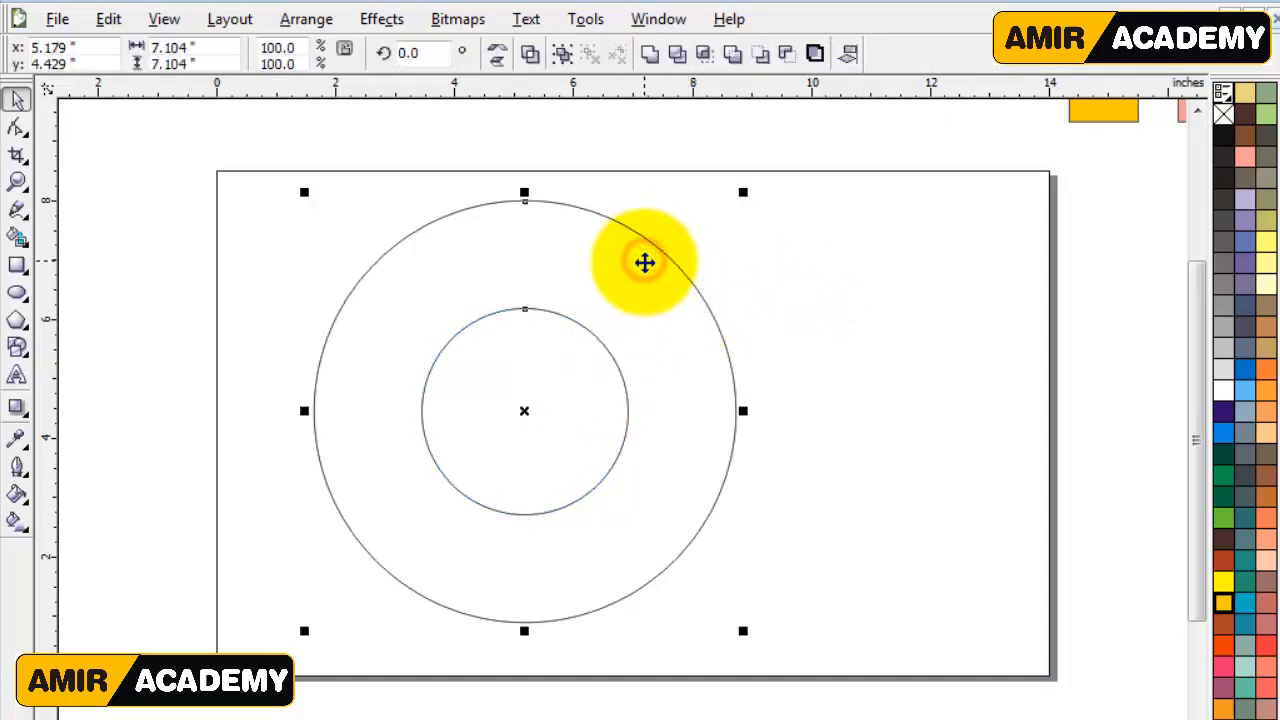
{"action": "left_click", "coordinate": [530, 55]}
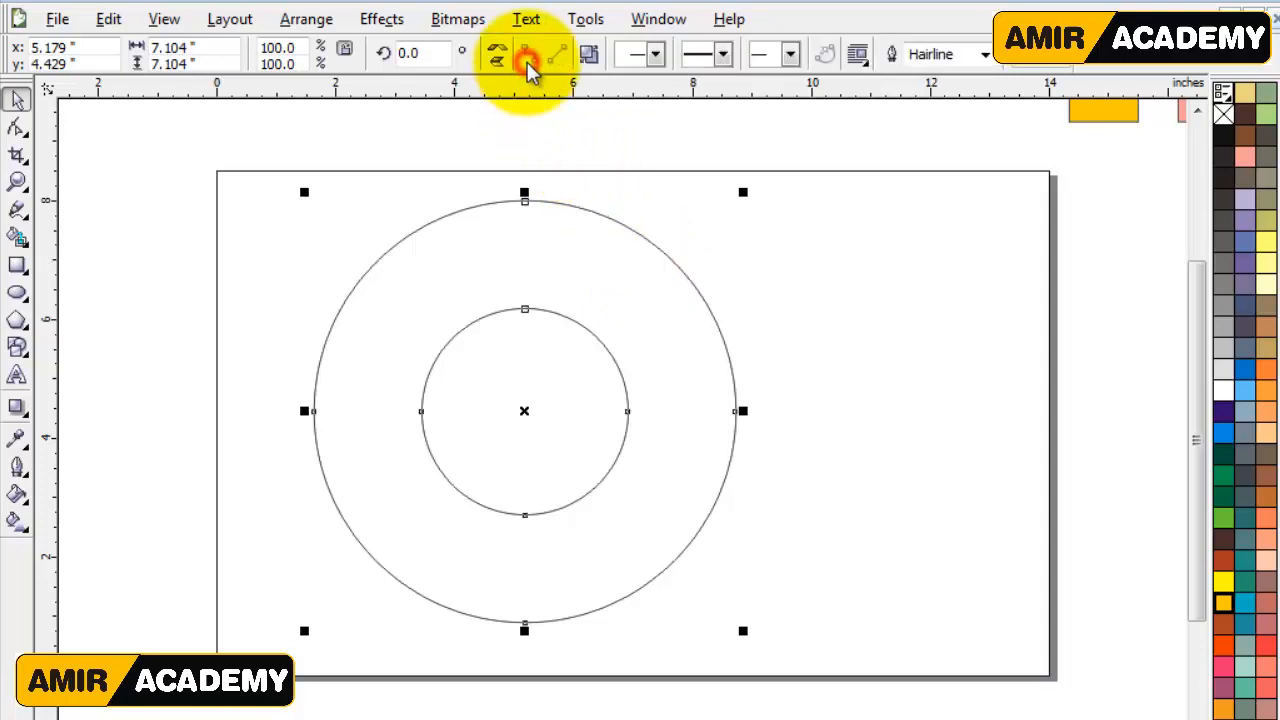
{"action": "left_click", "coordinate": [863, 345]}
{"action": "left_click_drag", "start_coordinate": [679, 376], "coordinate": [932, 374]}
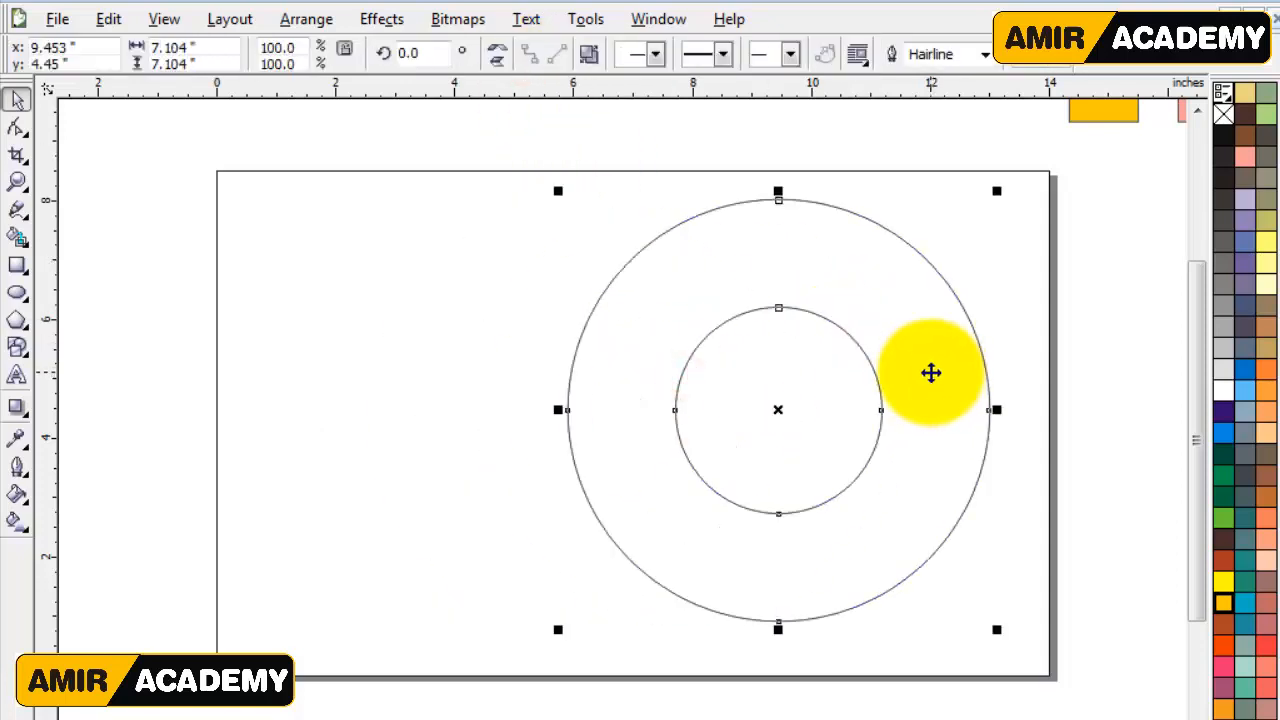
{"action": "key", "text": "ctrl+z"}
Try several fill colours on the ring, including dark purple, teal and slate grey.
{"action": "left_click", "coordinate": [1224, 412]}
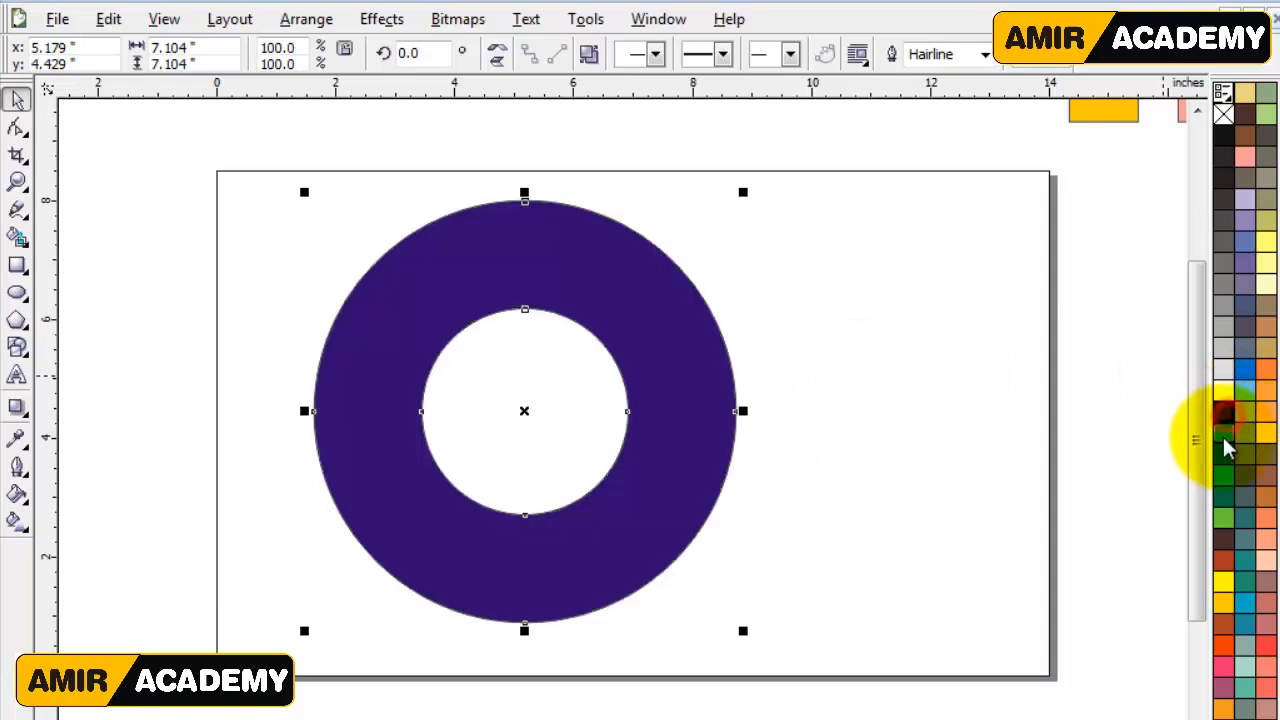
{"action": "left_click", "coordinate": [1228, 432]}
{"action": "left_click", "coordinate": [1228, 538]}
{"action": "left_click", "coordinate": [1245, 517]}
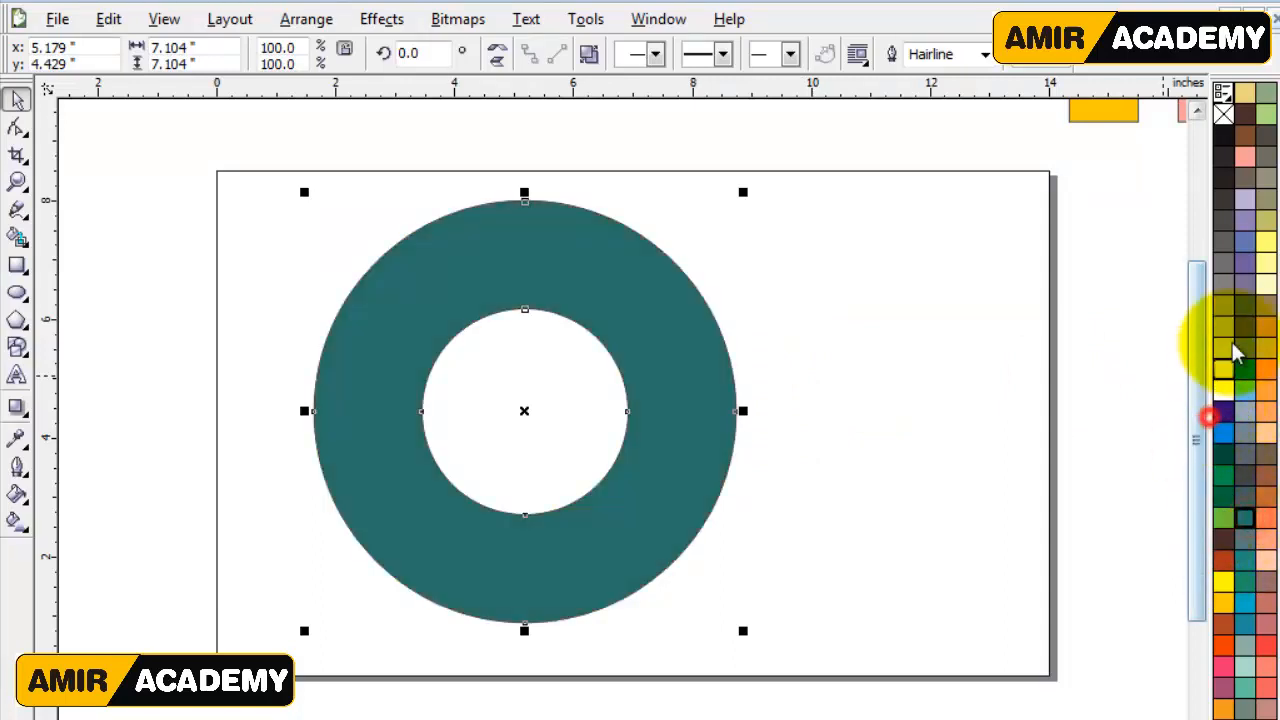
{"action": "left_click", "coordinate": [1240, 345]}
{"action": "left_click", "coordinate": [1265, 370]}
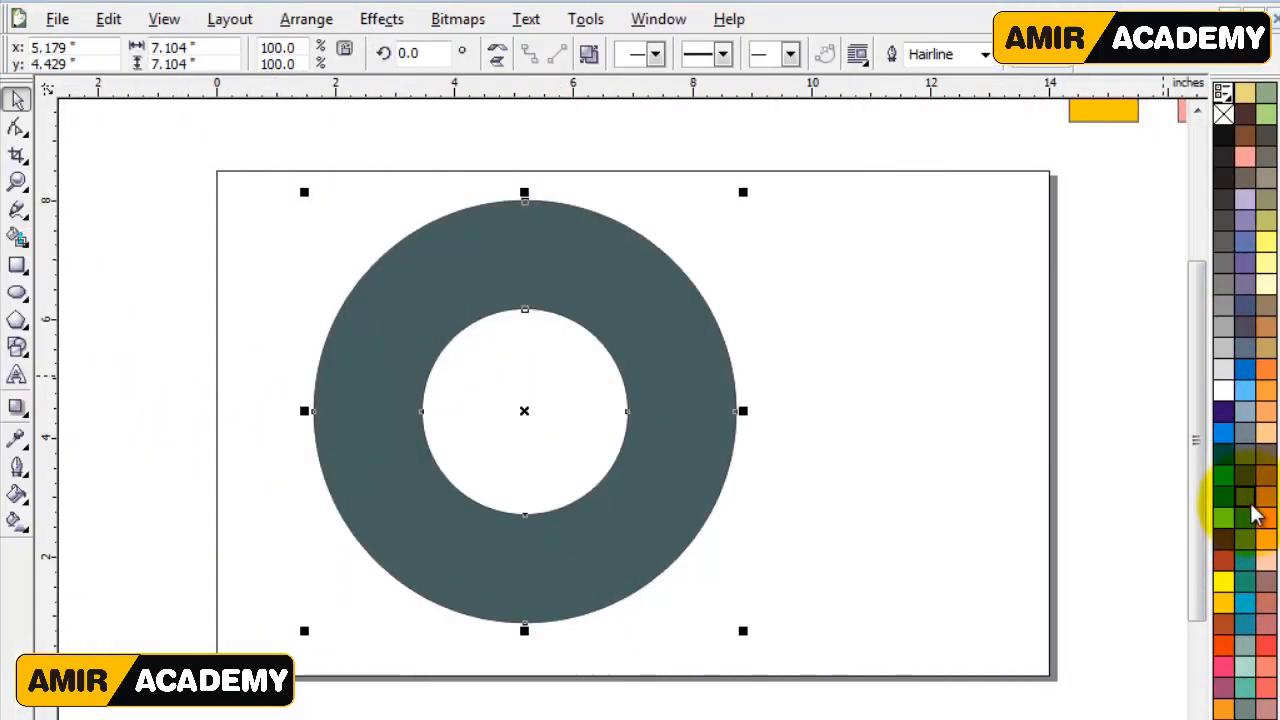
{"action": "left_click", "coordinate": [1221, 414]}
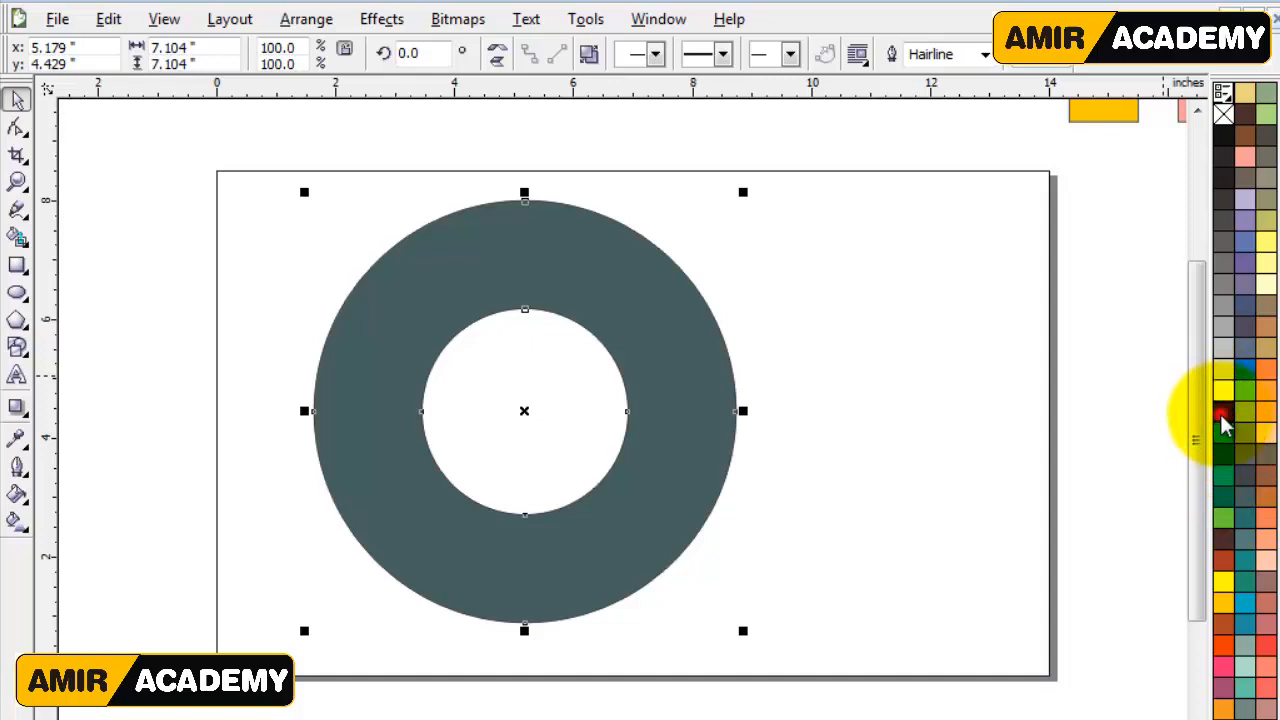
{"action": "left_click", "coordinate": [1222, 434]}
Fill the ring with white.
{"action": "left_click", "coordinate": [1223, 390]}
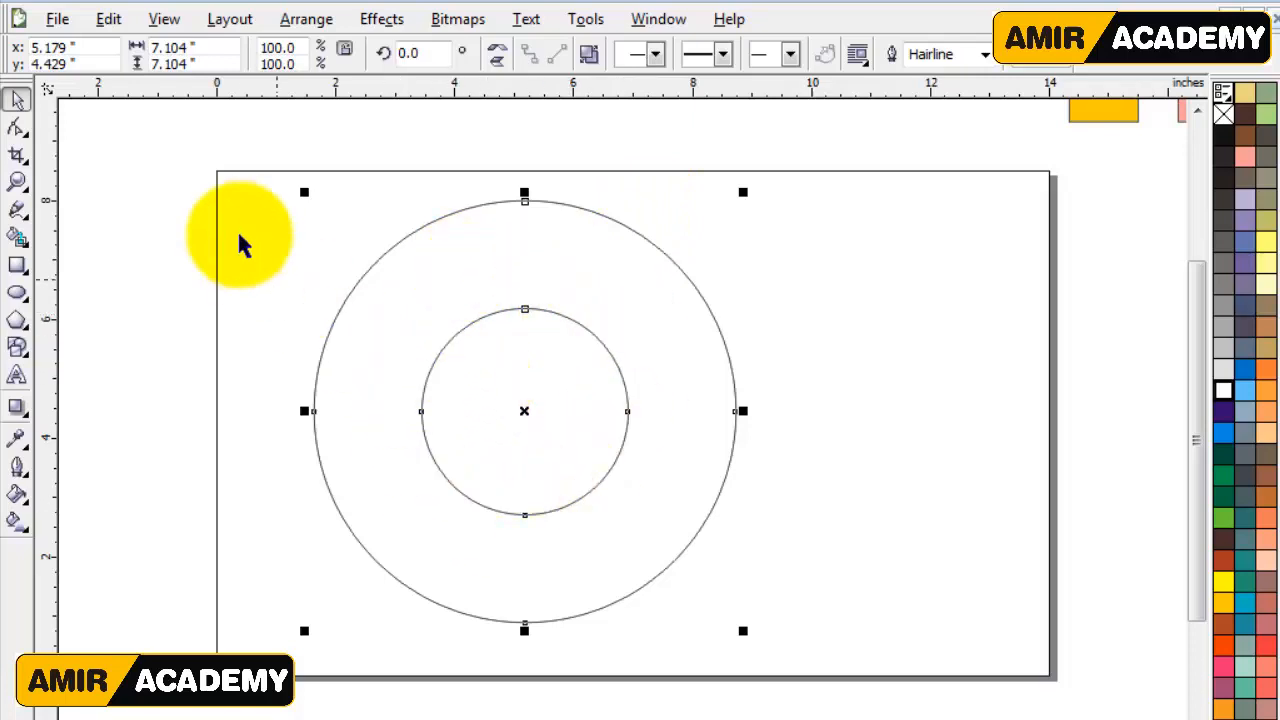
{"action": "left_click", "coordinate": [154, 291]}
{"action": "left_click", "coordinate": [493, 291]}
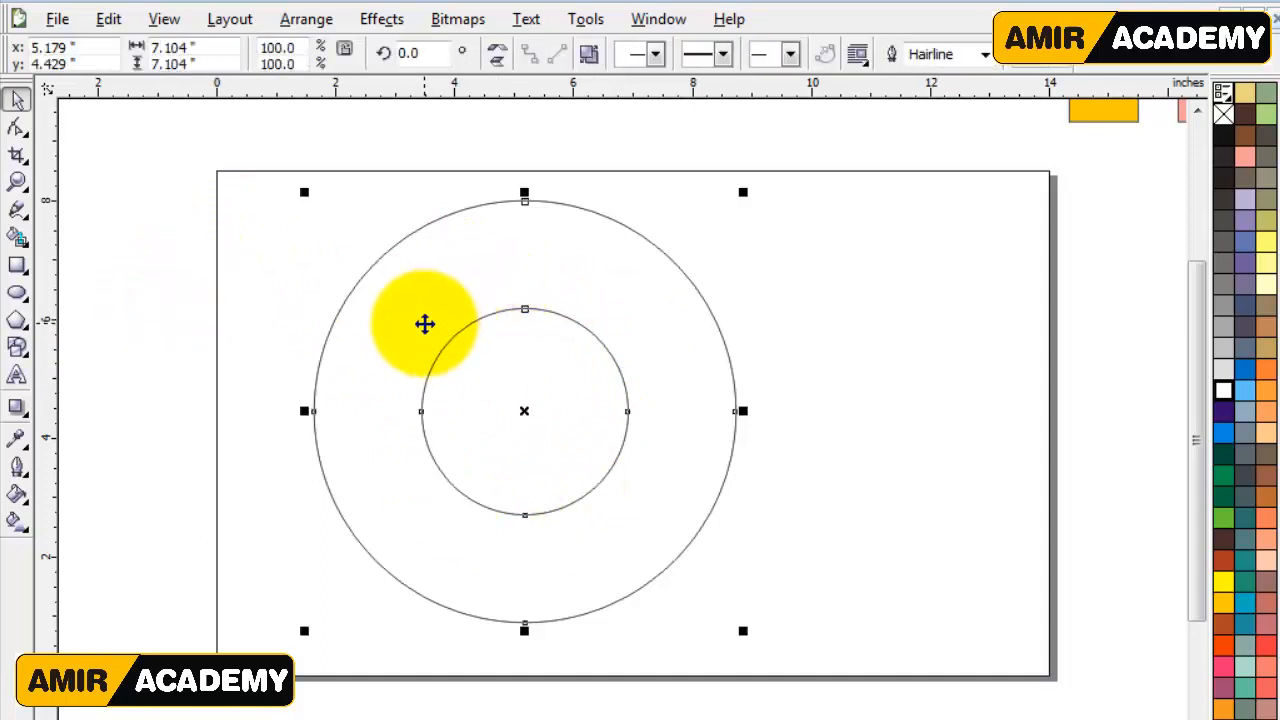
Add a page-sized 14 by 8.5 inch rectangle behind the ring and fill it with rust red.
{"action": "left_click", "coordinate": [17, 265]}
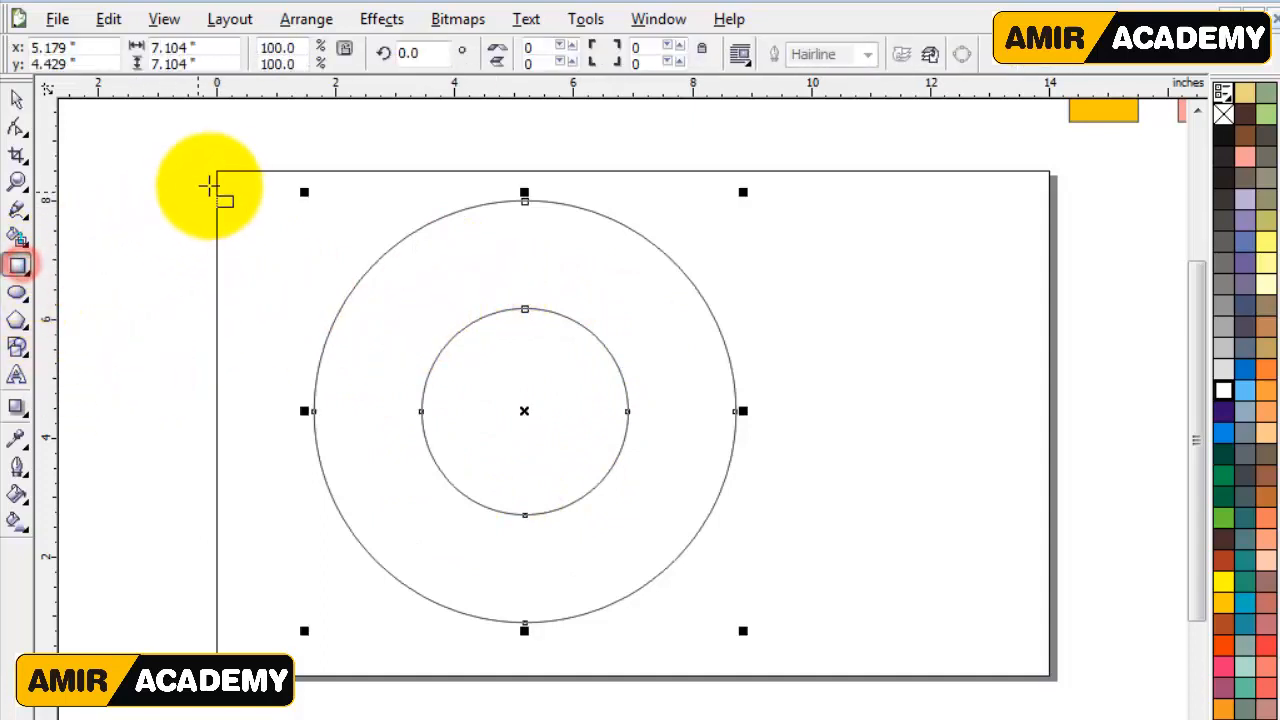
{"action": "double_click", "coordinate": [17, 265]}
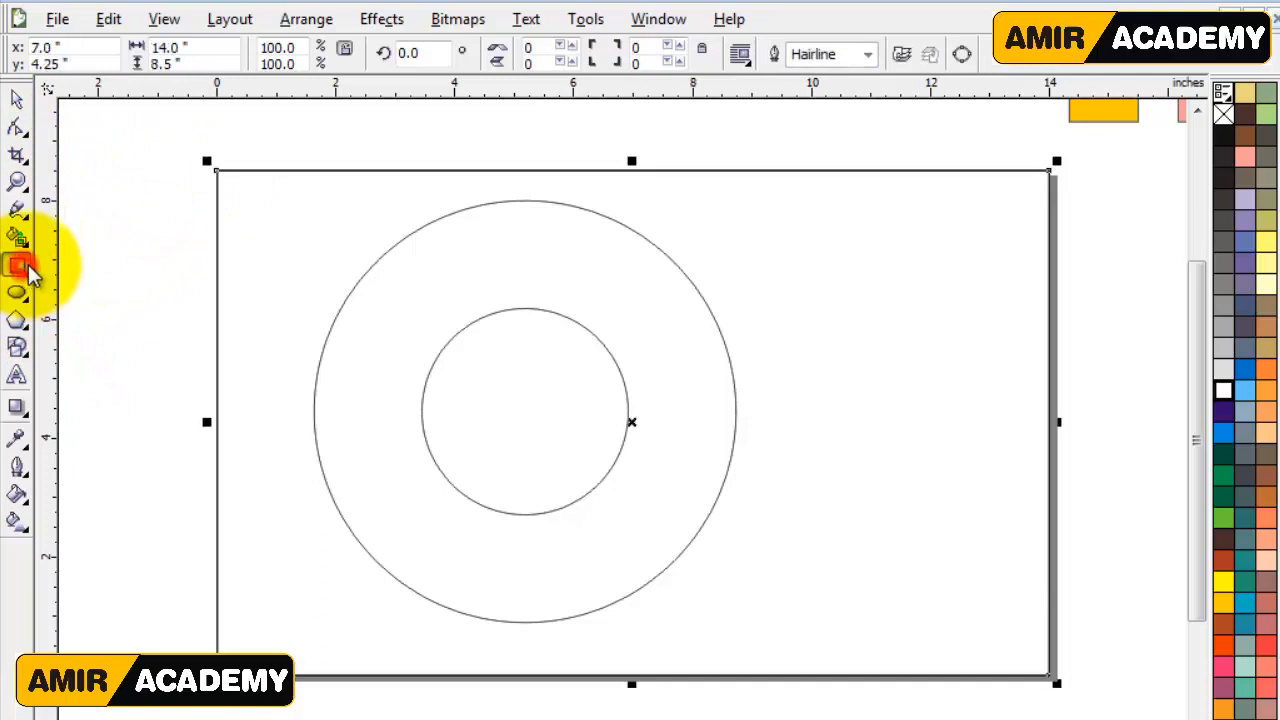
{"action": "left_click", "coordinate": [17, 99]}
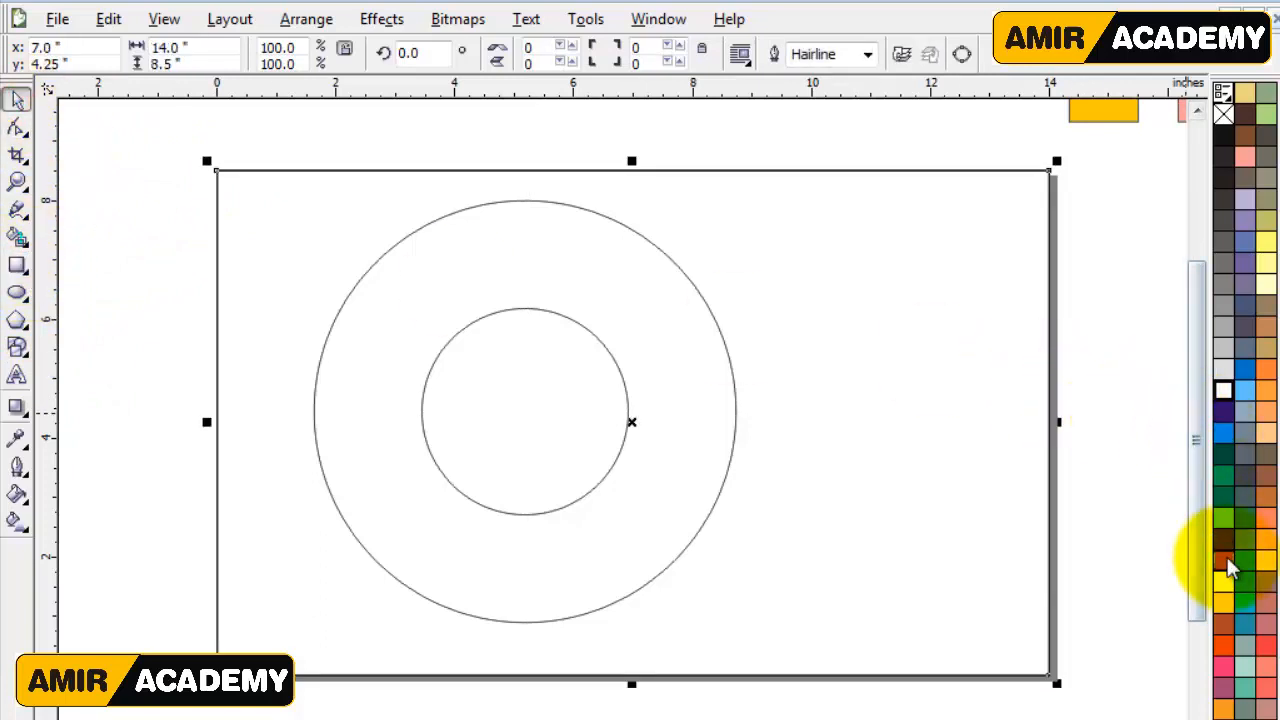
{"action": "left_click", "coordinate": [1224, 560]}
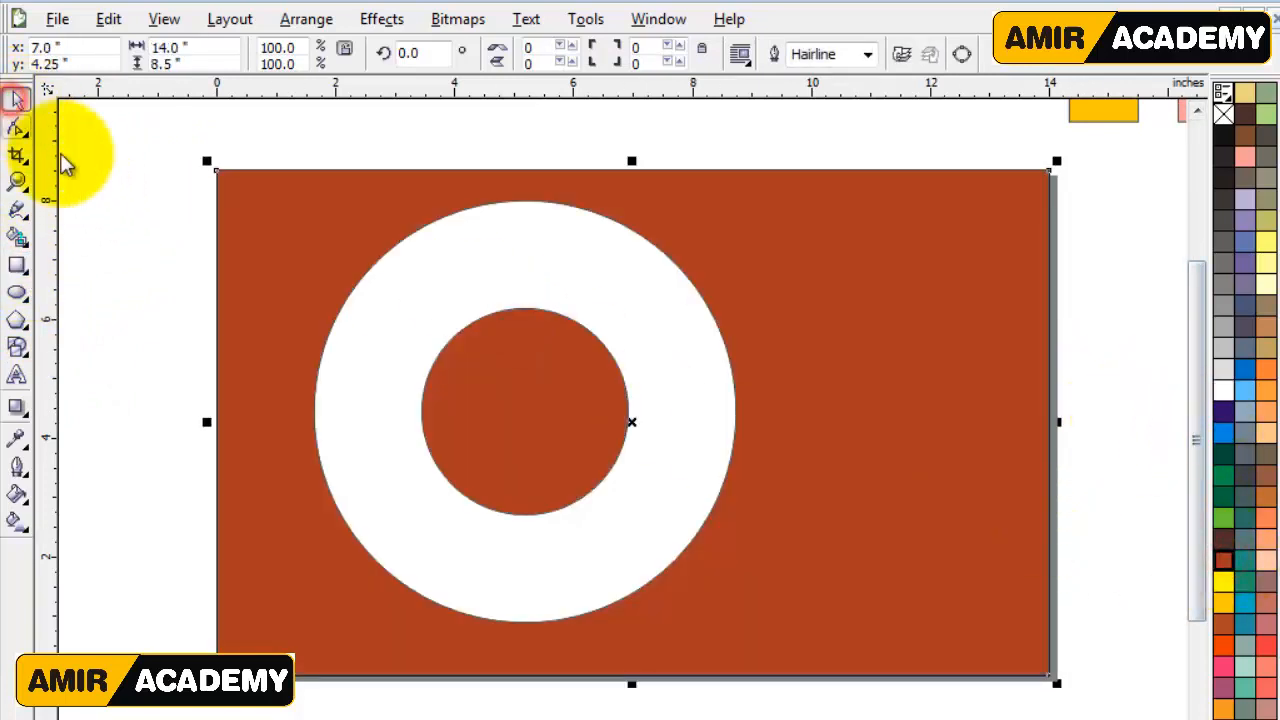
Remove the white ring's outline and shift the ring slightly down and to the left on the page.
{"action": "left_click", "coordinate": [120, 274]}
{"action": "left_click", "coordinate": [441, 278]}
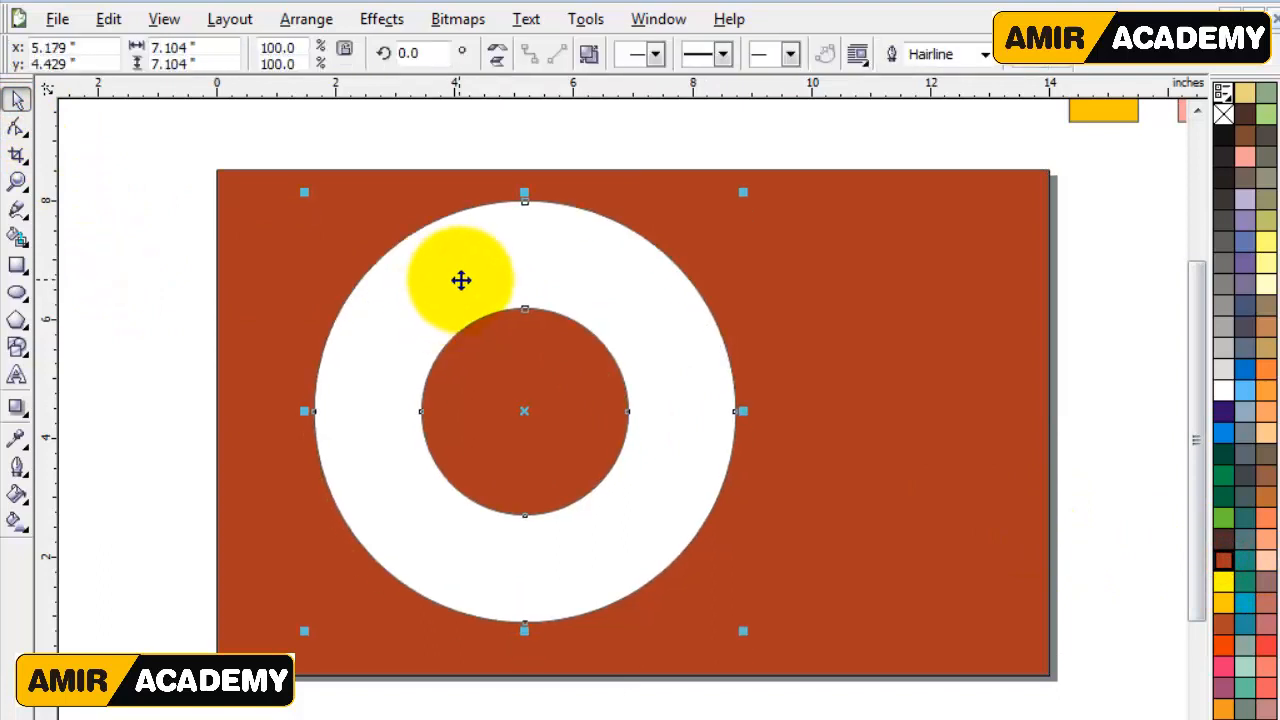
{"action": "right_click", "coordinate": [1224, 114]}
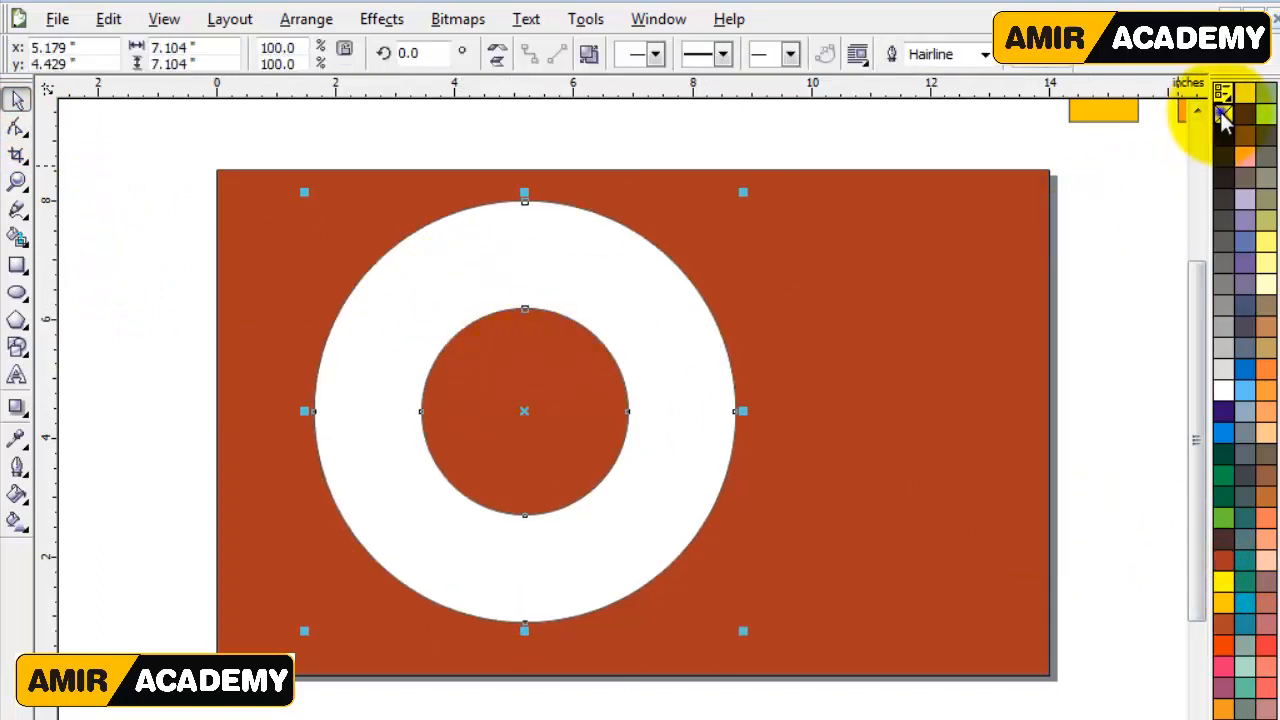
{"action": "left_click", "coordinate": [554, 127]}
{"action": "left_click", "coordinate": [512, 282]}
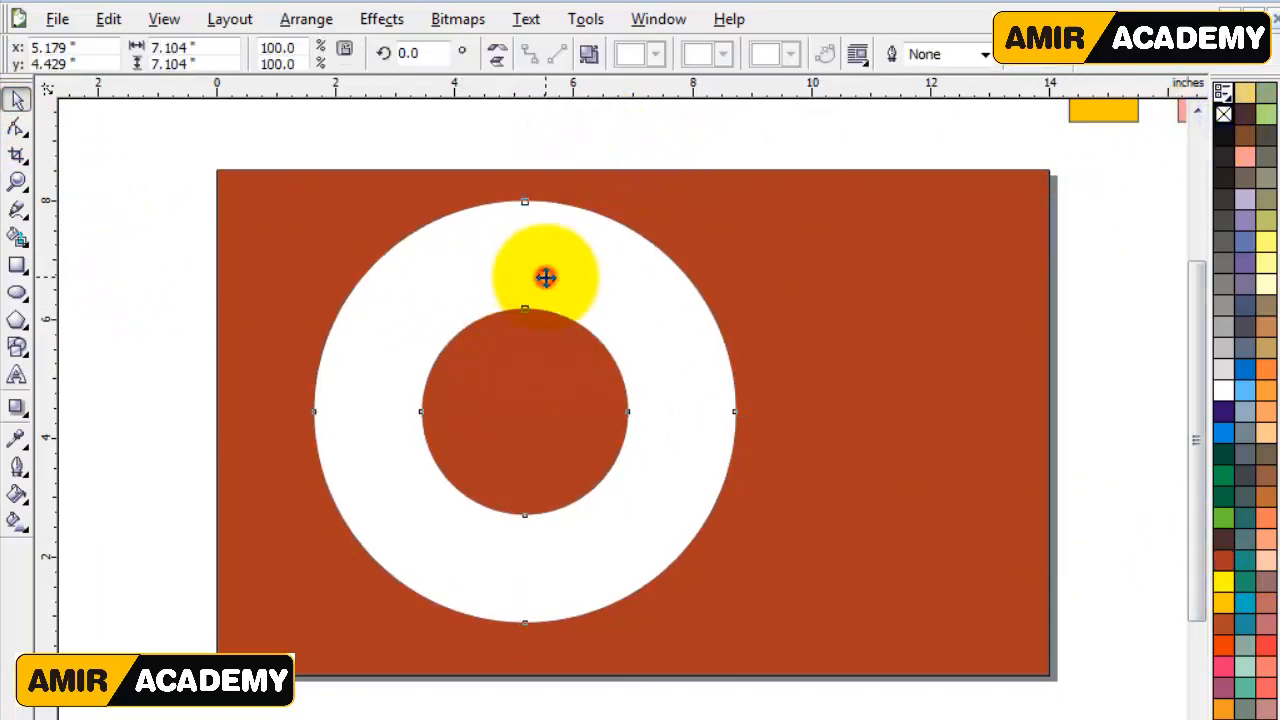
{"action": "left_click_drag", "start_coordinate": [546, 280], "coordinate": [535, 287]}
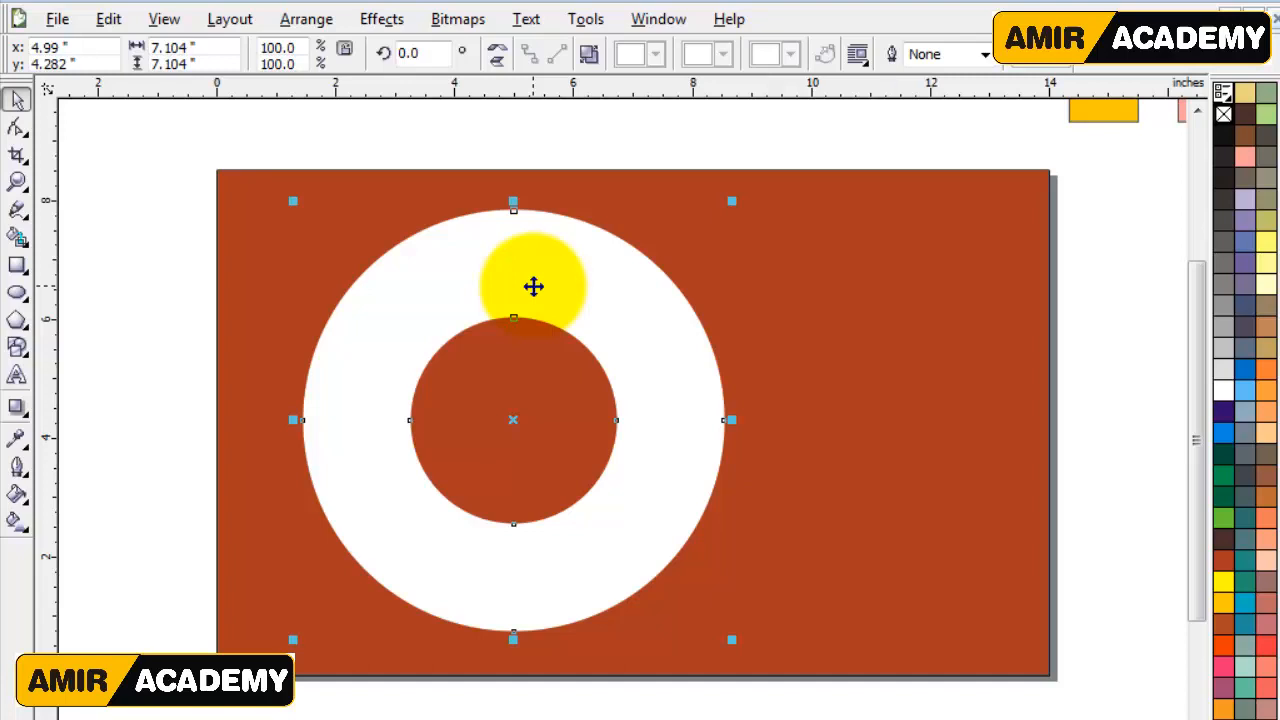
{"action": "left_click", "coordinate": [349, 134]}
{"action": "left_click_drag", "start_coordinate": [550, 237], "coordinate": [569, 237]}
{"action": "key", "text": "ctrl+z"}
{"action": "left_click", "coordinate": [430, 153]}
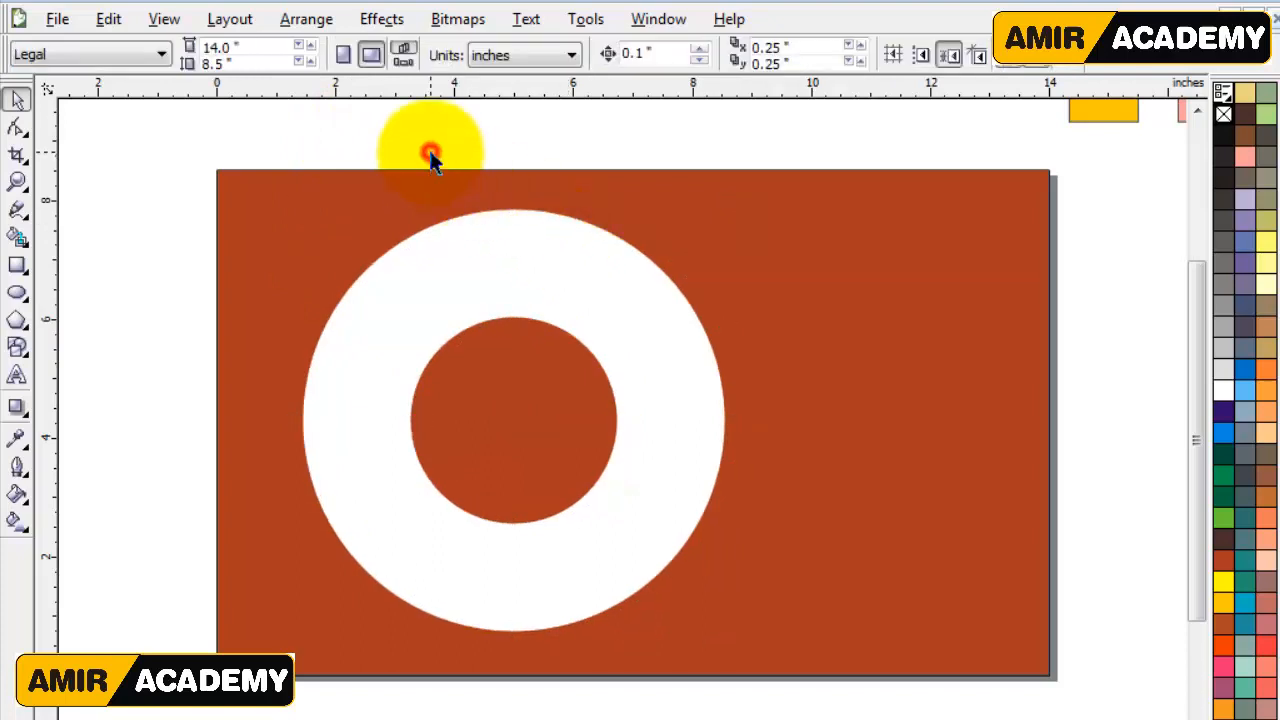
Apply a drop shadow to the white ring, running straight down from its top node to its bottom node.
{"action": "left_click", "coordinate": [539, 242]}
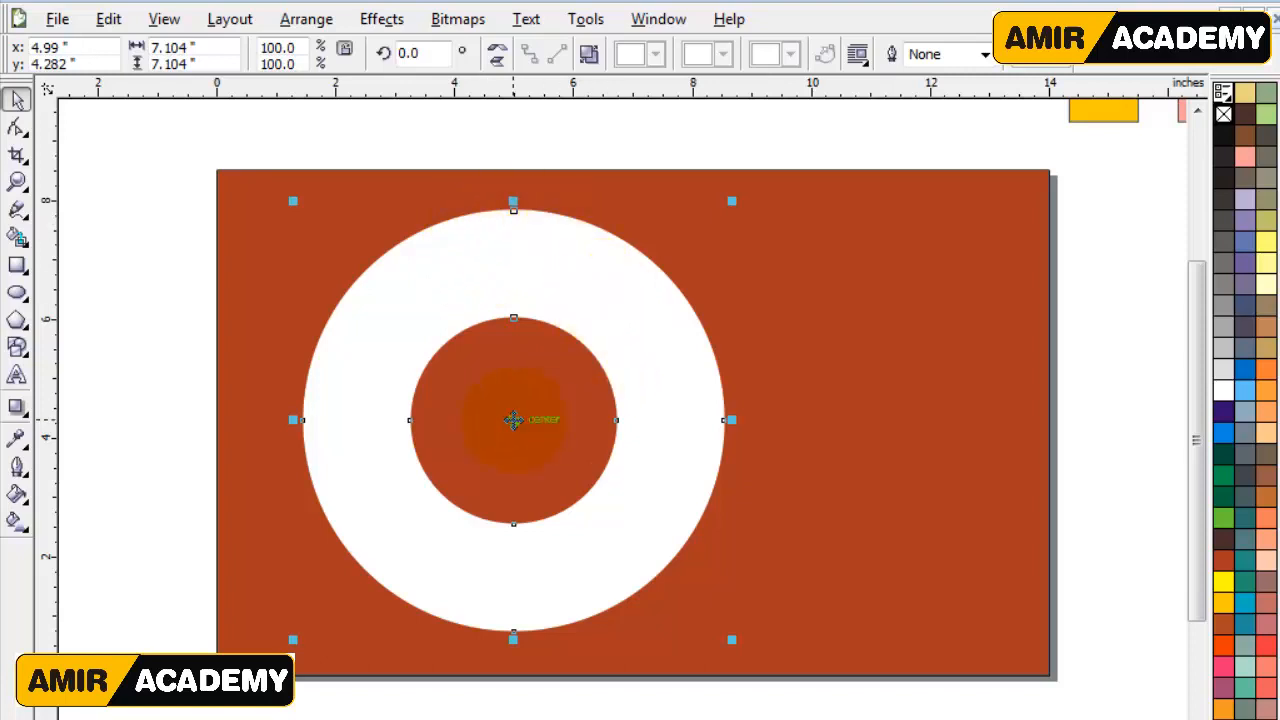
{"action": "left_click", "coordinate": [455, 148]}
{"action": "left_click", "coordinate": [503, 264]}
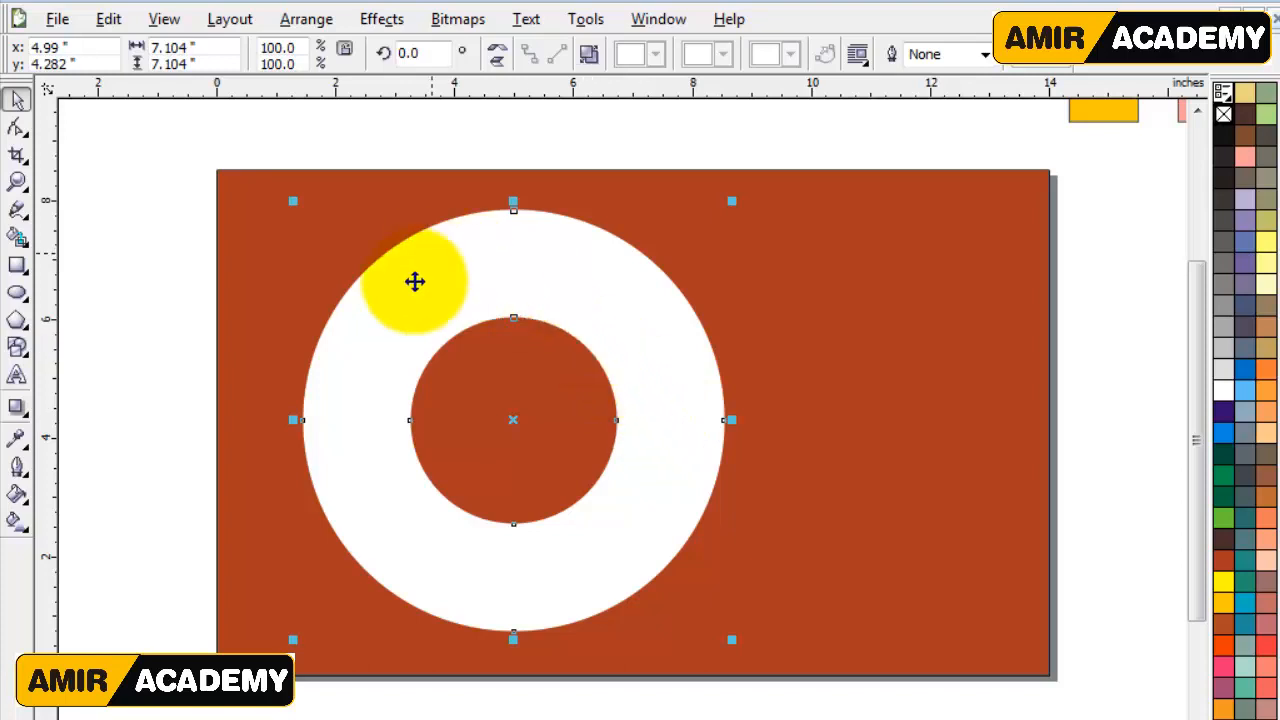
{"action": "left_click", "coordinate": [16, 408]}
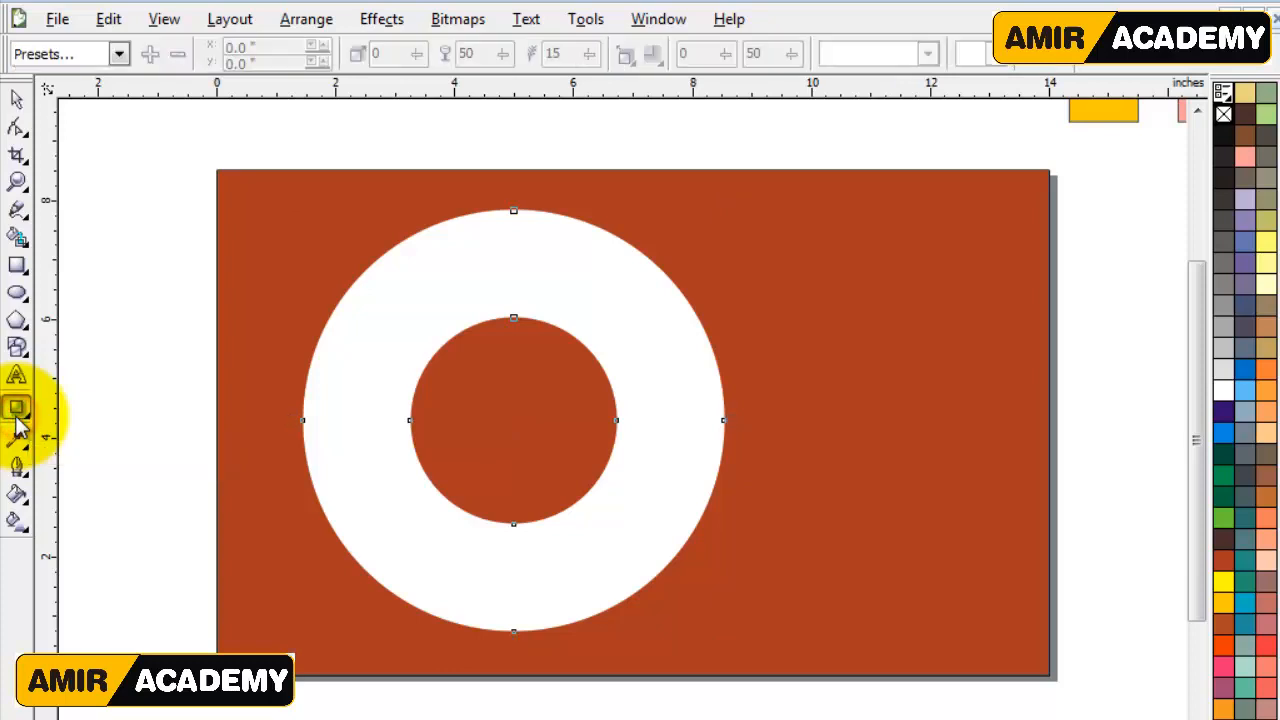
{"action": "left_click_drag", "start_coordinate": [513, 213], "coordinate": [515, 630]}
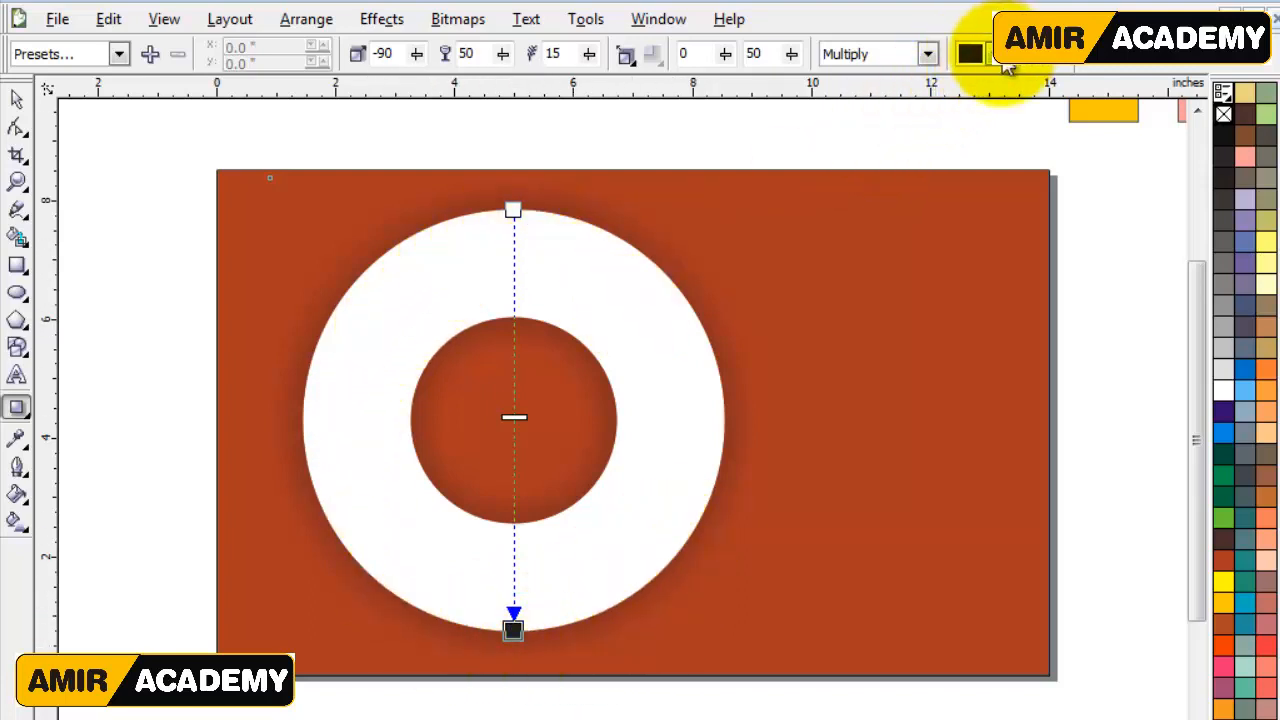
Set the drop shadow's blend mode to Add and its feathering to 5.
{"action": "left_click", "coordinate": [970, 53]}
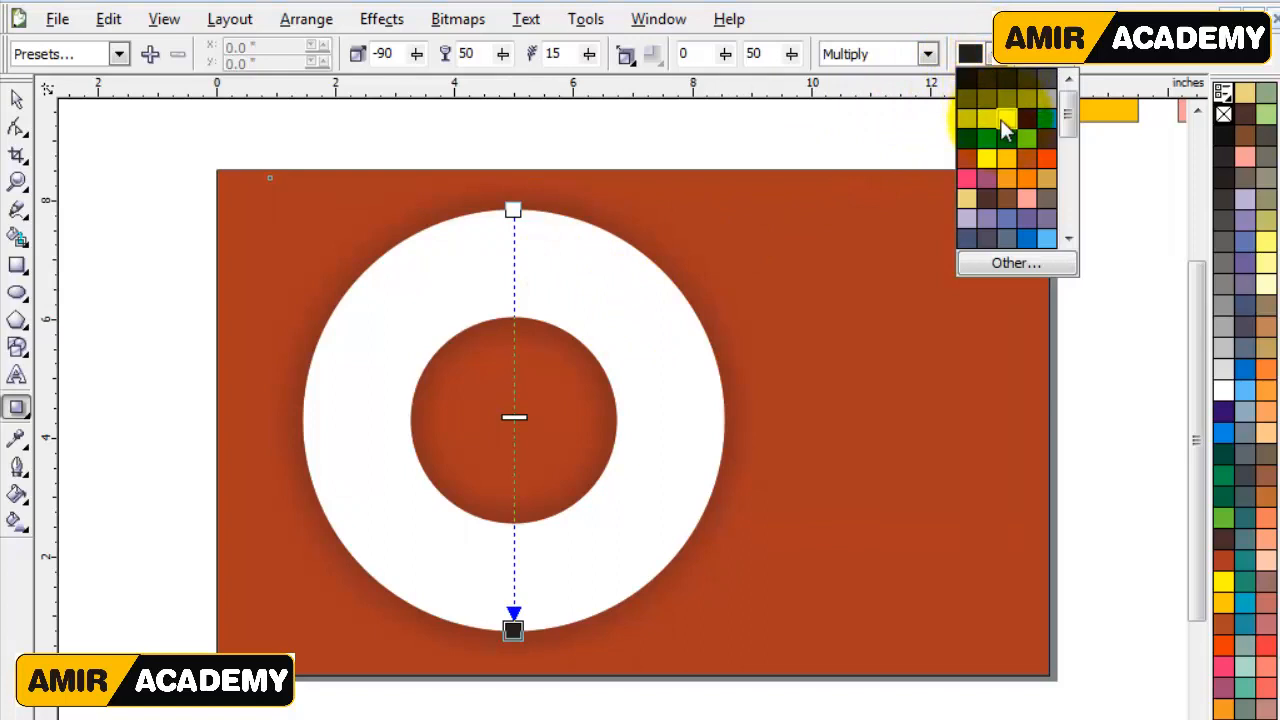
{"action": "left_click", "coordinate": [1000, 119]}
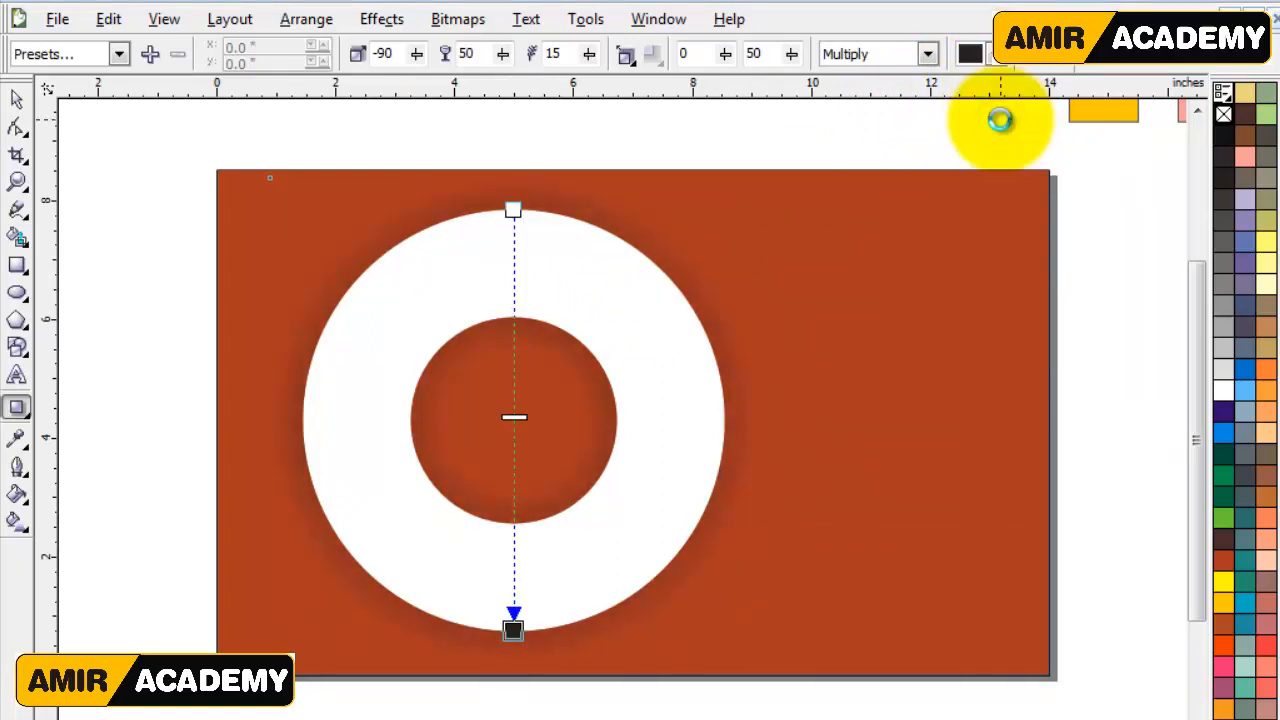
{"action": "left_click", "coordinate": [925, 60]}
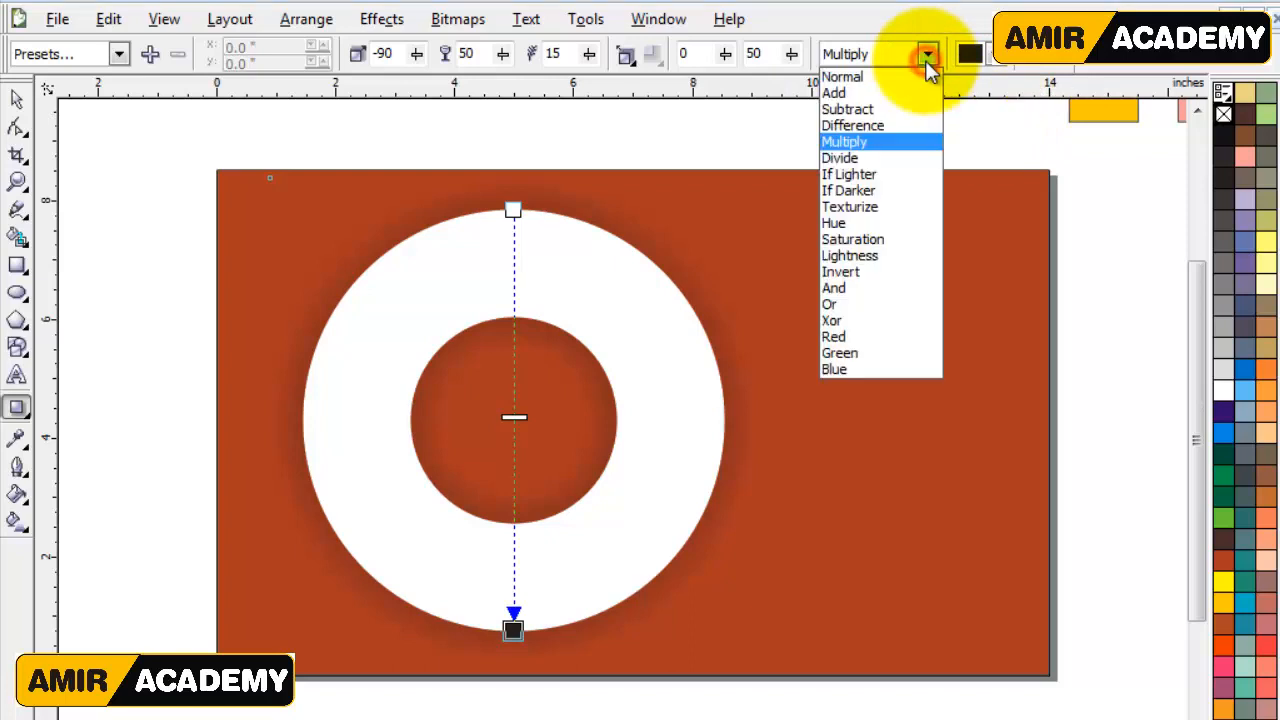
{"action": "left_click", "coordinate": [900, 100]}
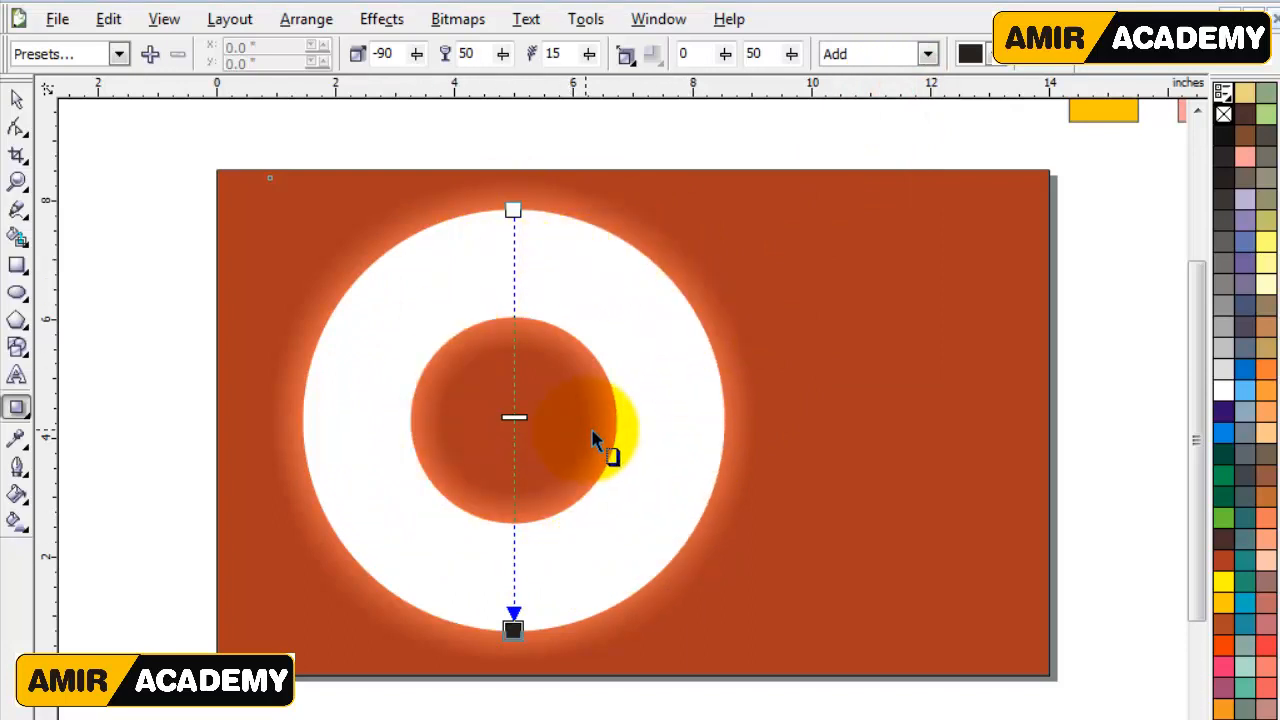
{"action": "double_click", "coordinate": [556, 54]}
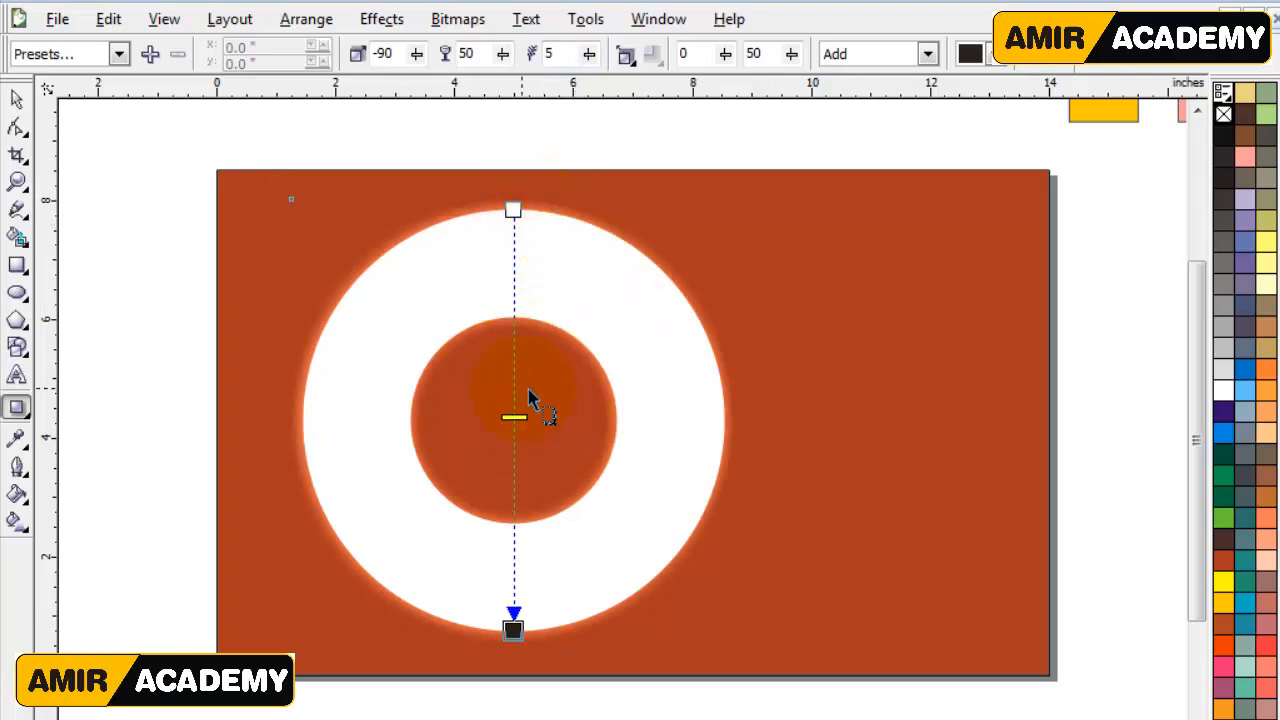
Break the ring's drop shadow group apart into a separate shadow and ring.
{"action": "left_click", "coordinate": [17, 101]}
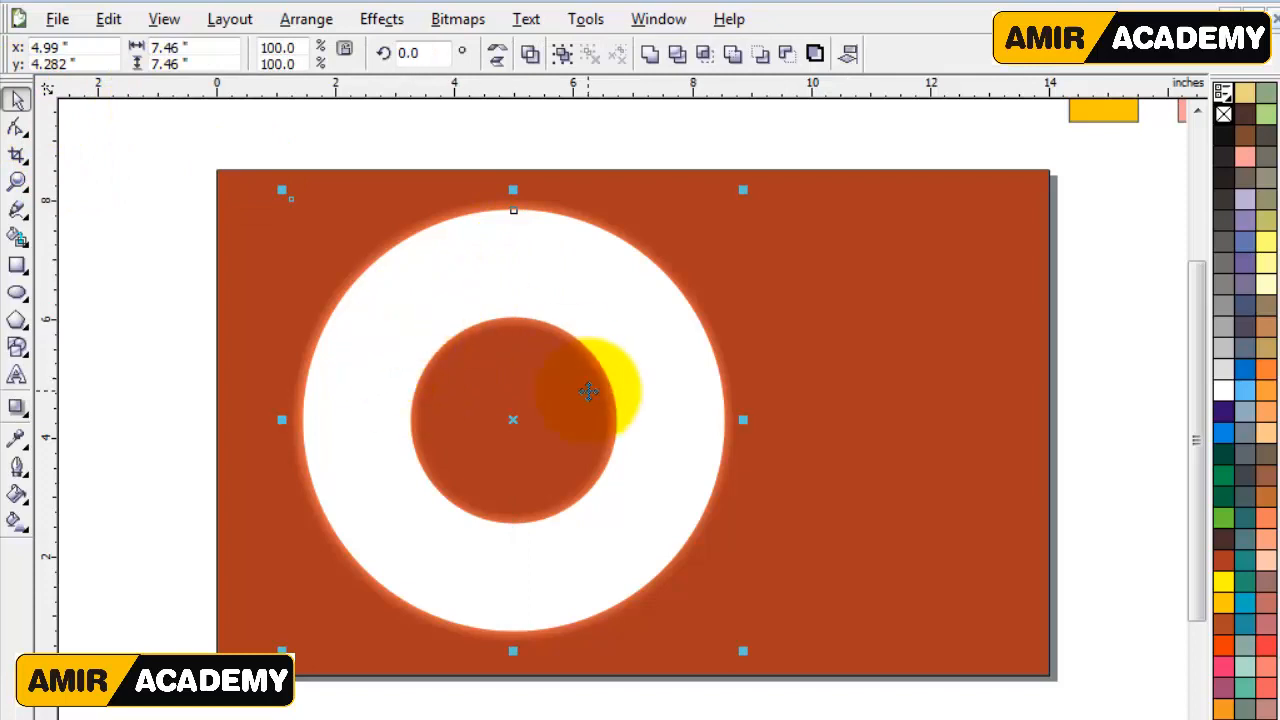
{"action": "left_click", "coordinate": [588, 390]}
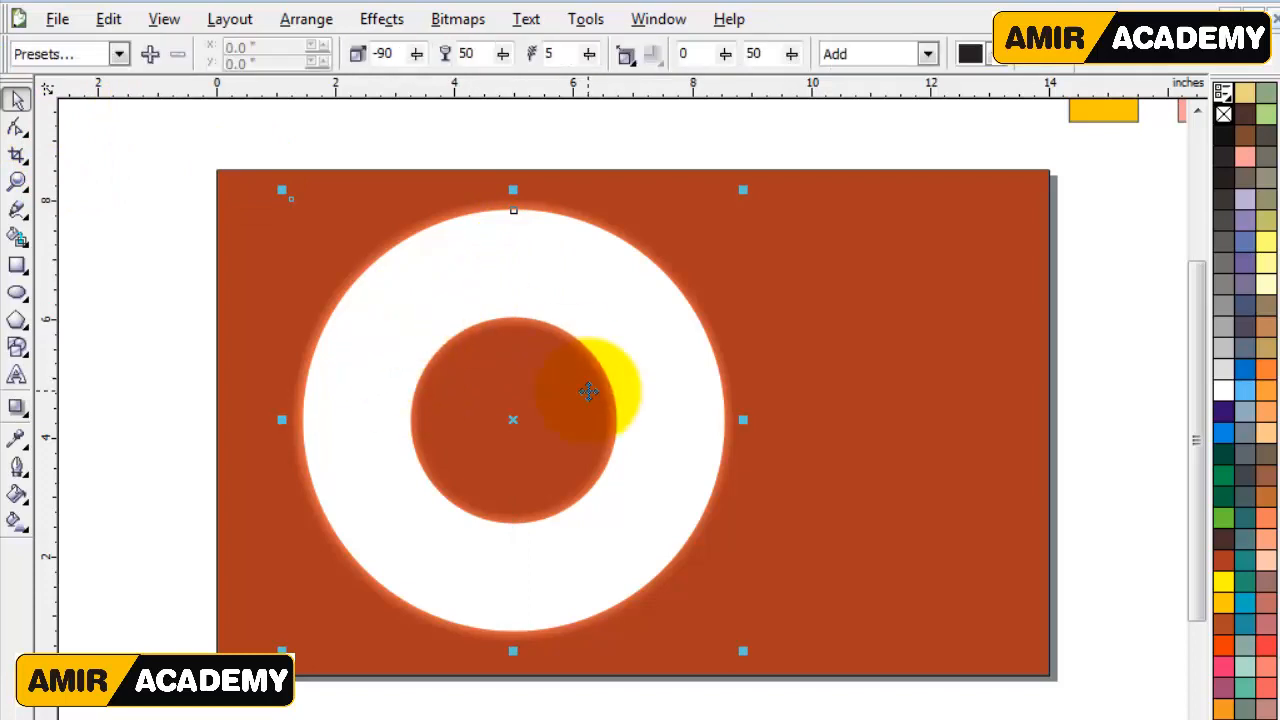
{"action": "left_click", "coordinate": [293, 33]}
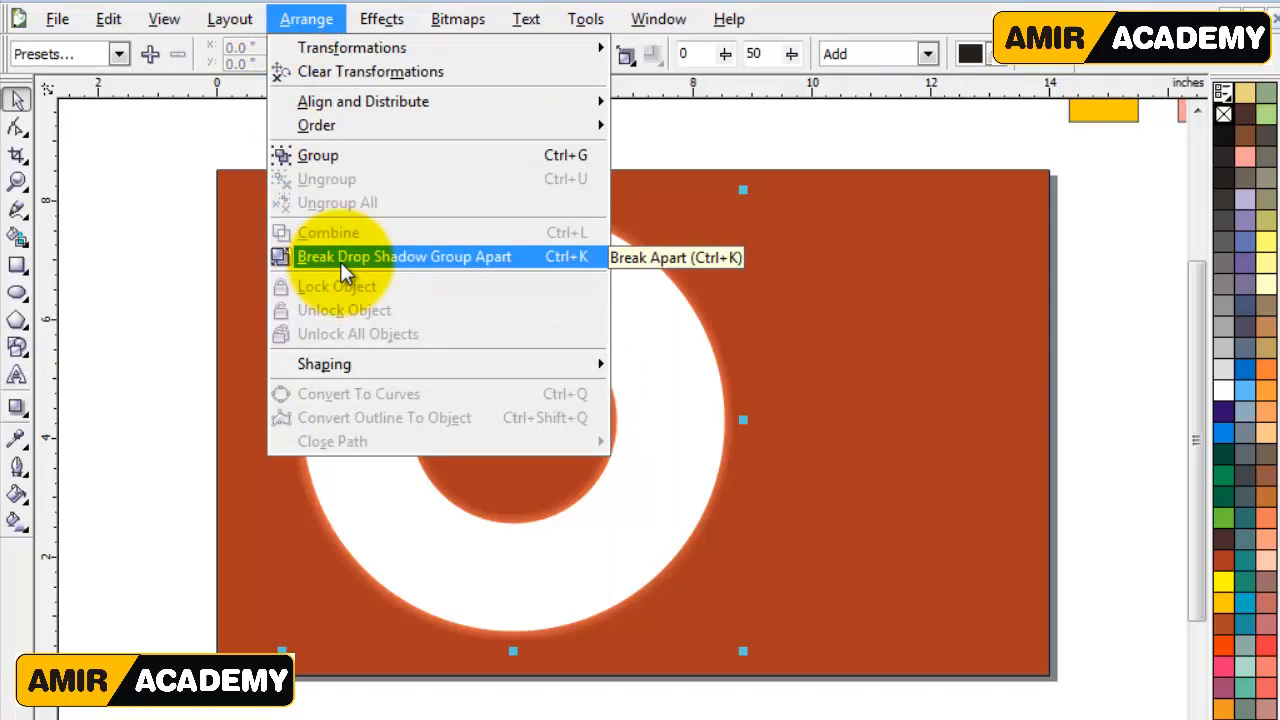
{"action": "left_click", "coordinate": [574, 260]}
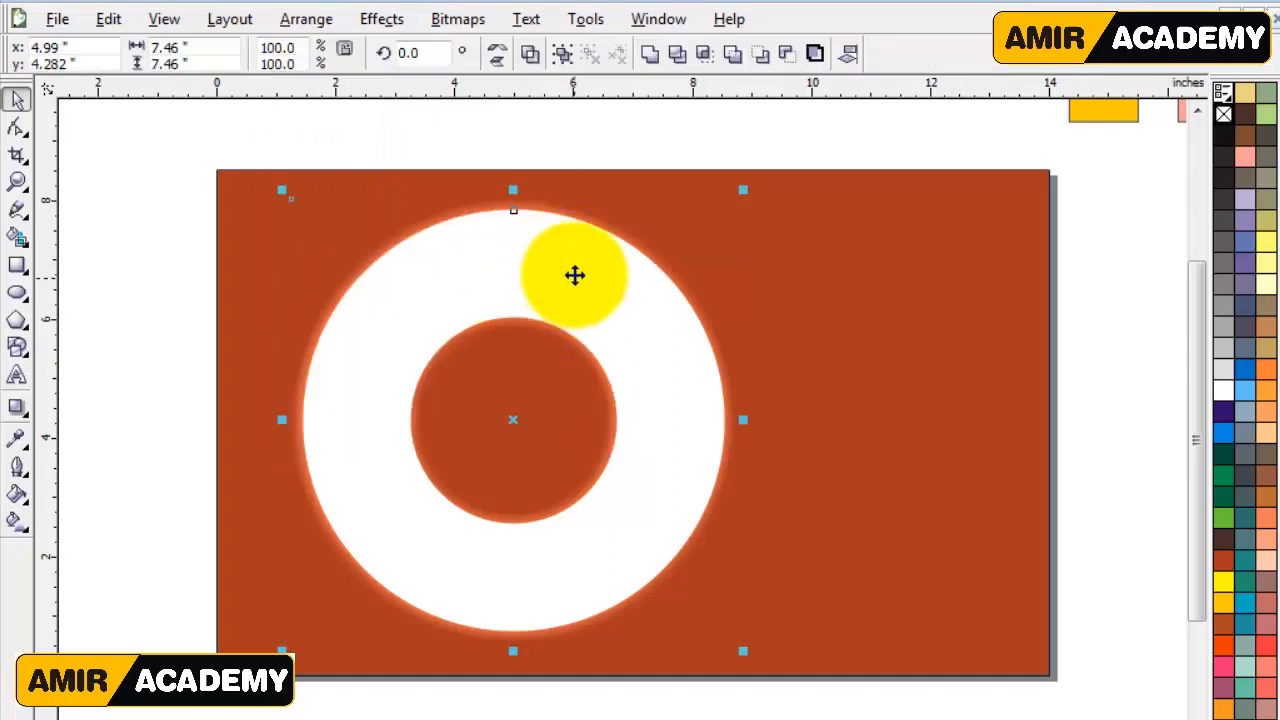
Select only the separated shadow and PowerClip it inside the white ring.
{"action": "left_click", "coordinate": [636, 130]}
{"action": "left_click_drag", "start_coordinate": [631, 238], "coordinate": [594, 160]}
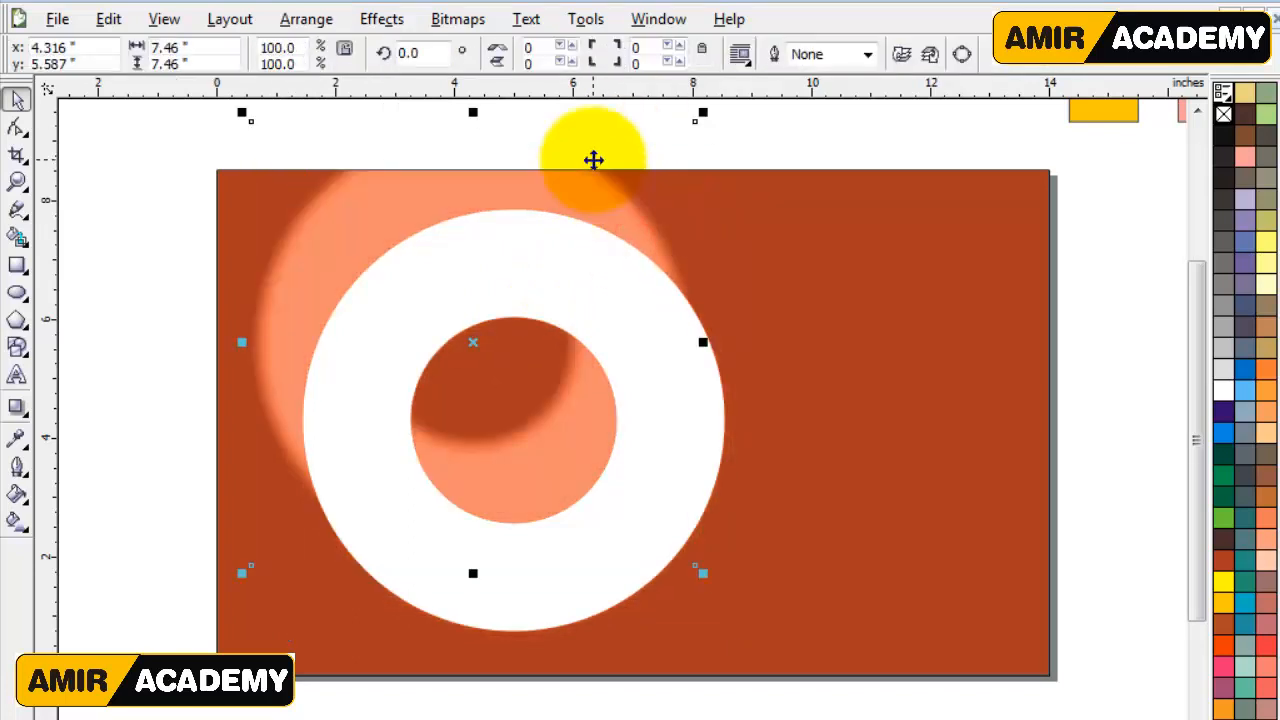
{"action": "key", "text": "ctrl+z"}
{"action": "left_click", "coordinate": [382, 19]}
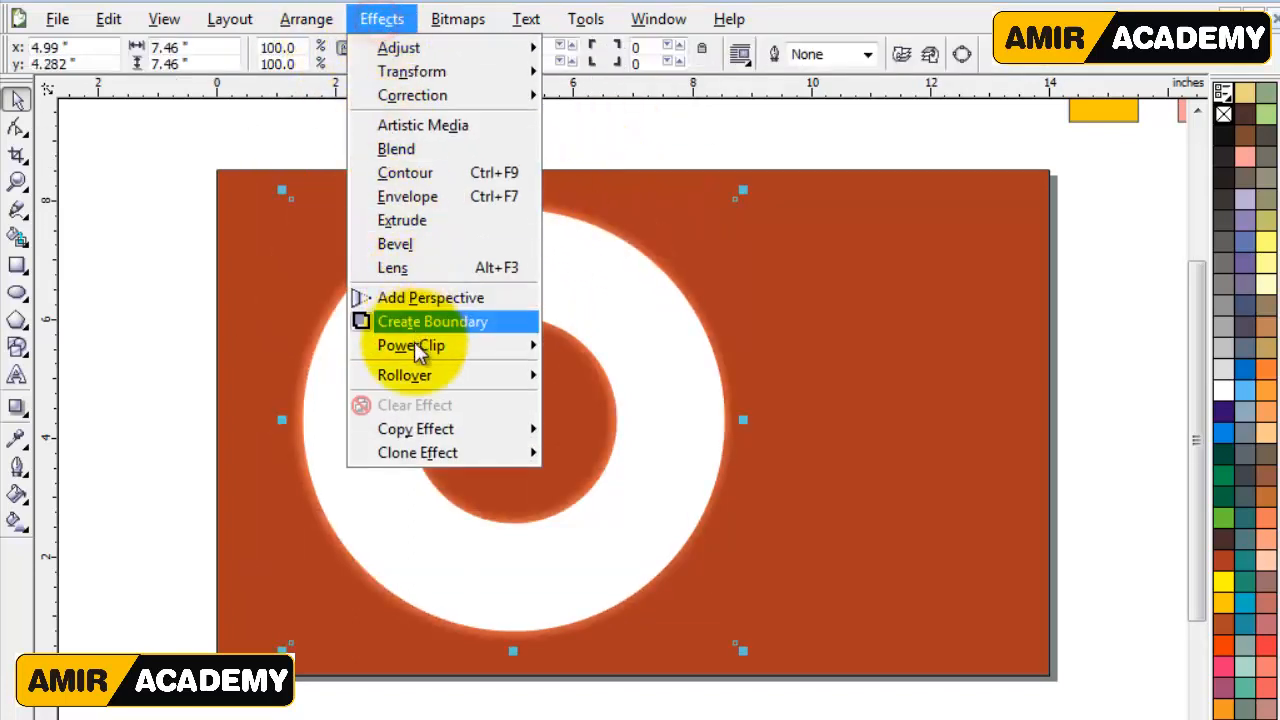
{"action": "mouse_move", "coordinate": [418, 350]}
{"action": "left_click", "coordinate": [600, 346]}
{"action": "left_click", "coordinate": [609, 336]}
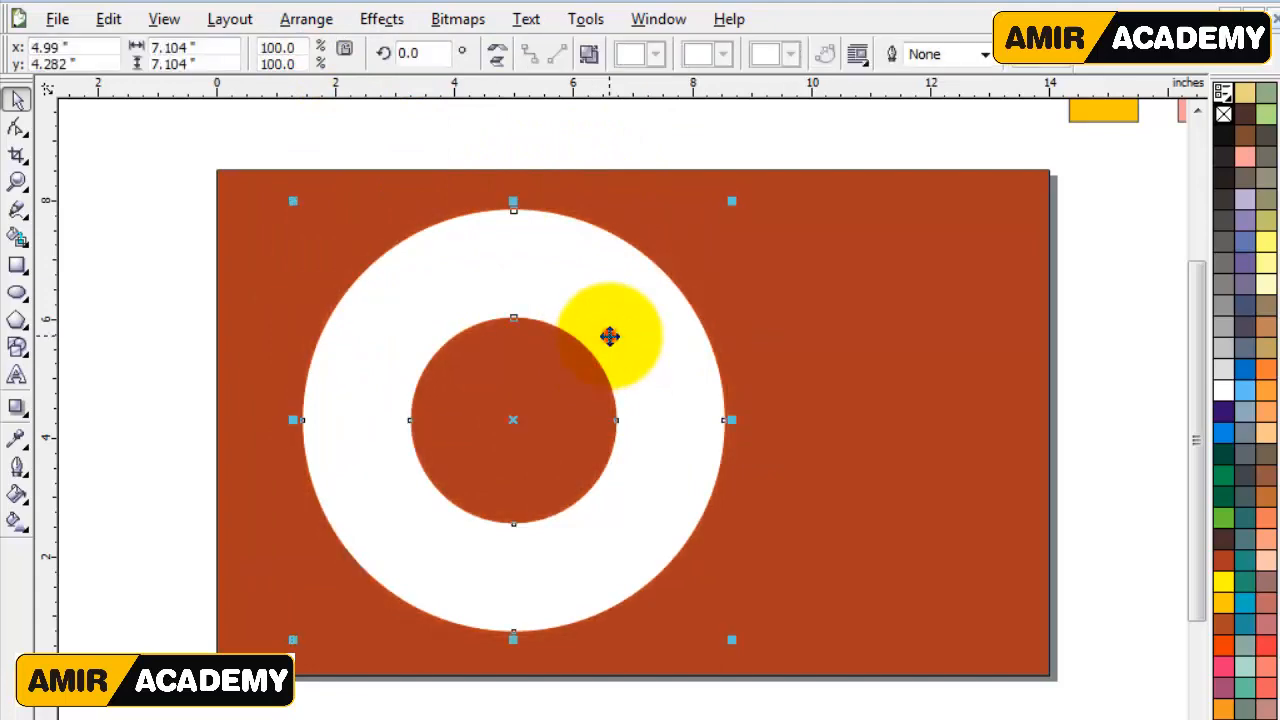
Fill the ring with golden yellow and edit the shadow placed inside its PowerClip.
{"action": "left_click_drag", "start_coordinate": [609, 336], "coordinate": [803, 446]}
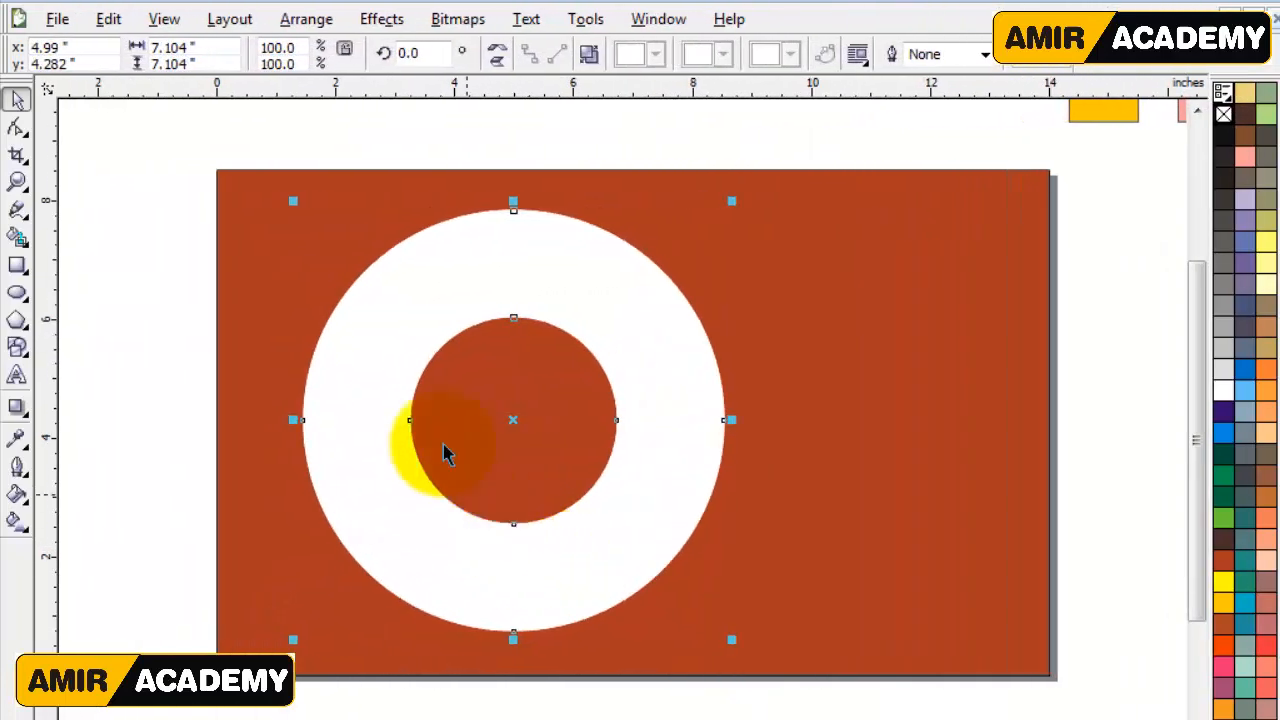
{"action": "left_click_drag", "start_coordinate": [409, 432], "coordinate": [400, 338]}
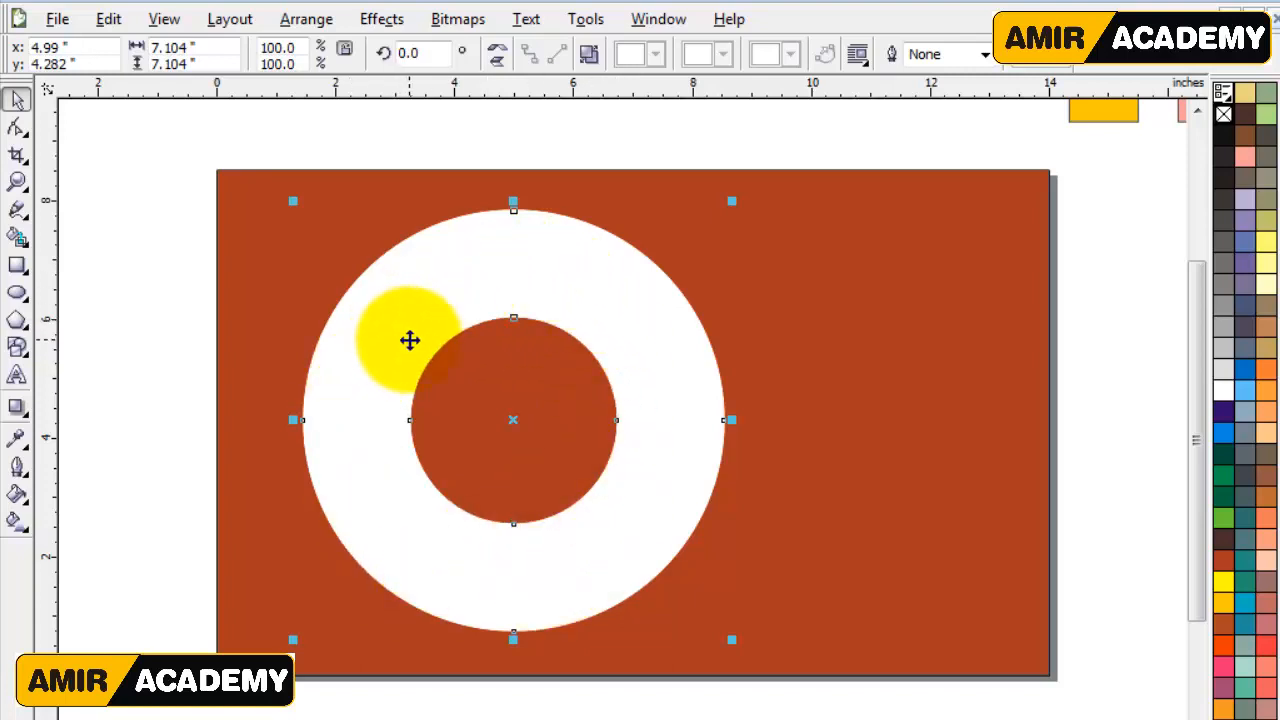
{"action": "left_click", "coordinate": [1227, 605]}
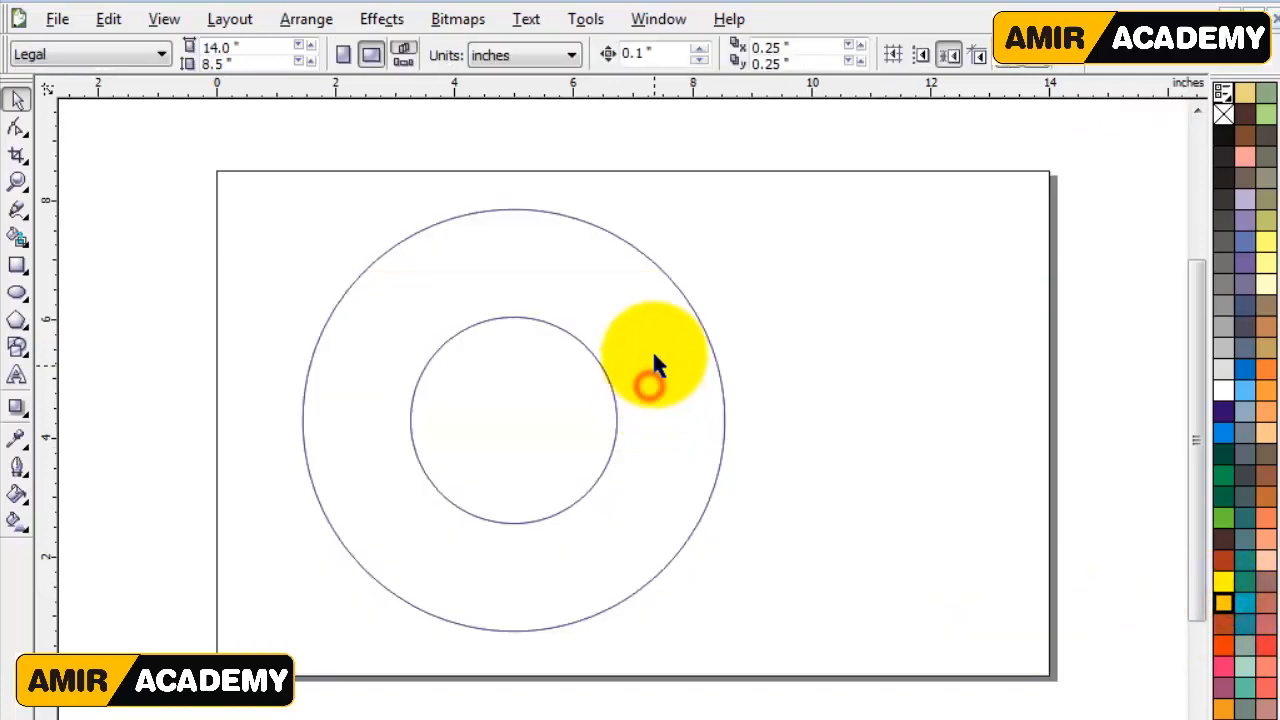
{"action": "left_click_drag", "start_coordinate": [651, 351], "coordinate": [549, 294]}
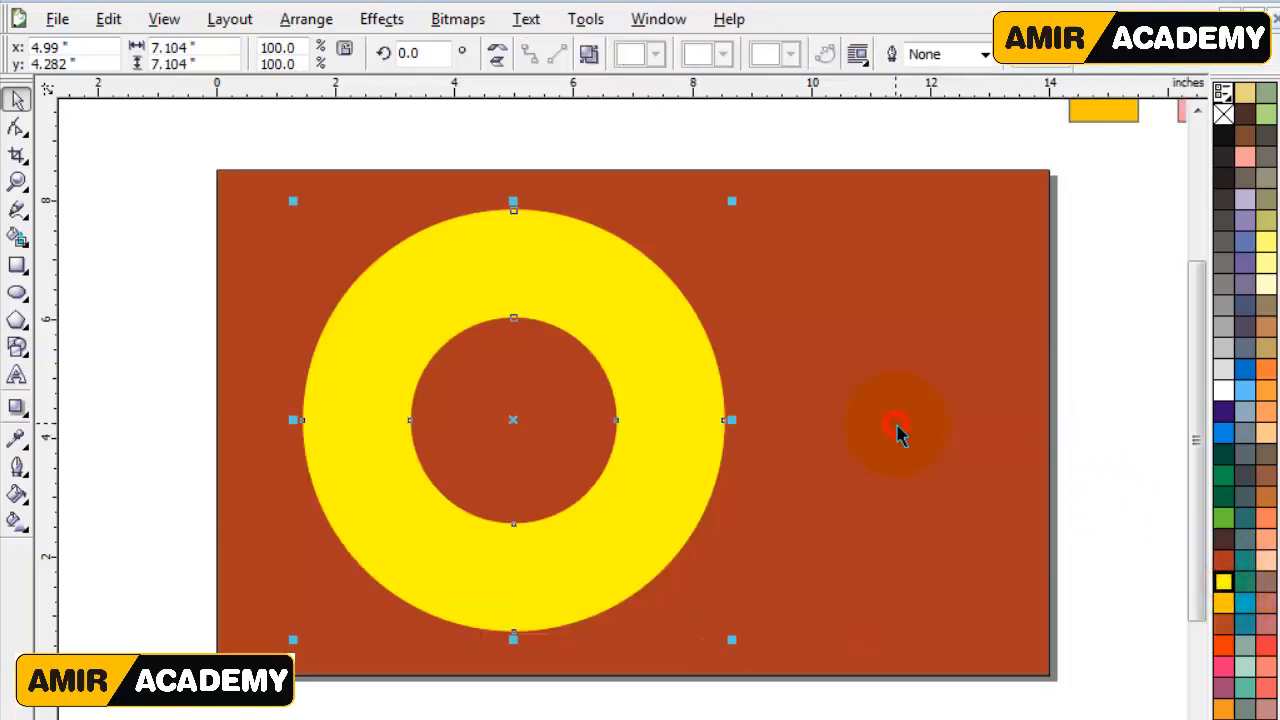
{"action": "left_click", "coordinate": [948, 455]}
Reopen the yellow ring's PowerClip contents, adjust the shadow inside it and finish editing.
{"action": "left_click", "coordinate": [660, 365]}
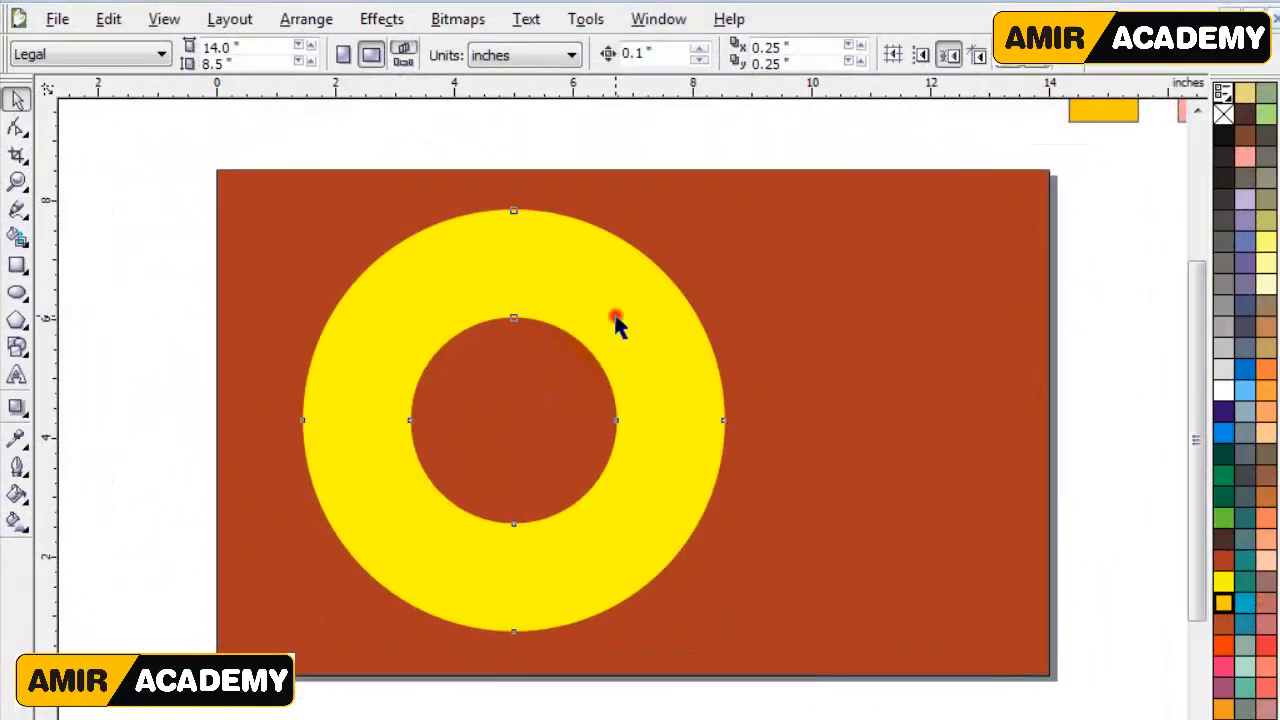
{"action": "left_click", "coordinate": [617, 320]}
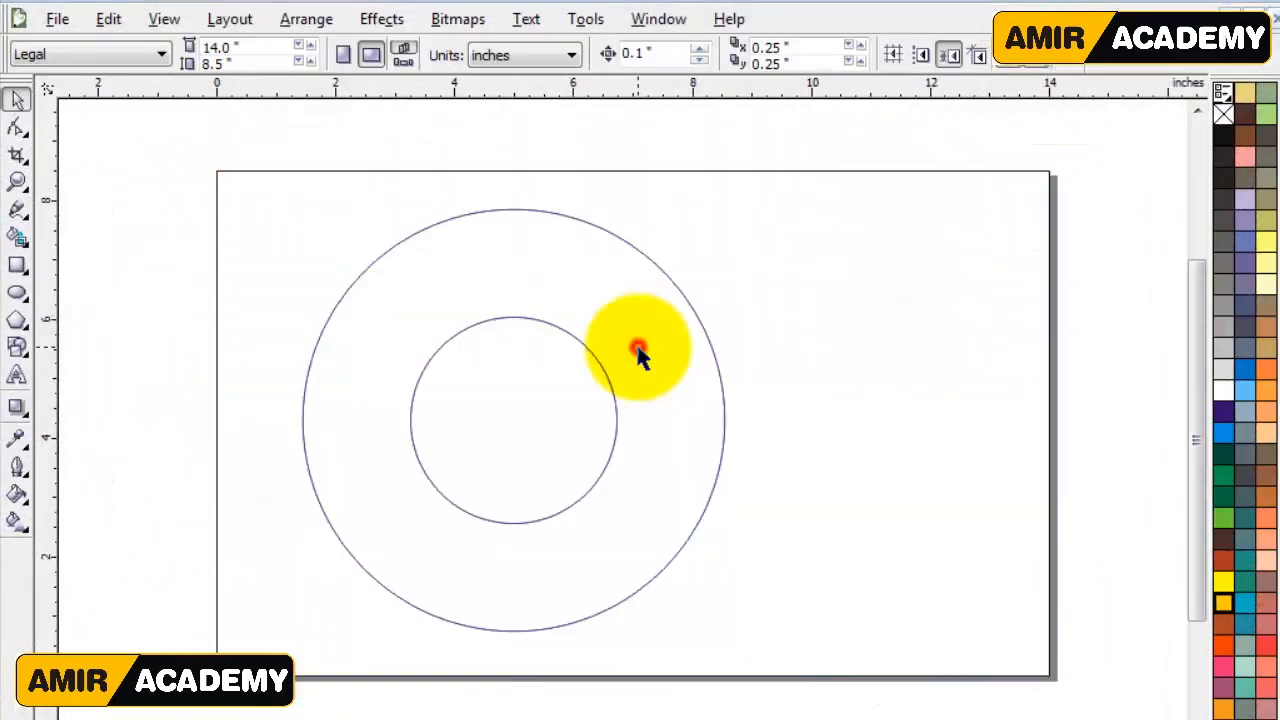
{"action": "left_click_drag", "start_coordinate": [640, 345], "coordinate": [823, 329]}
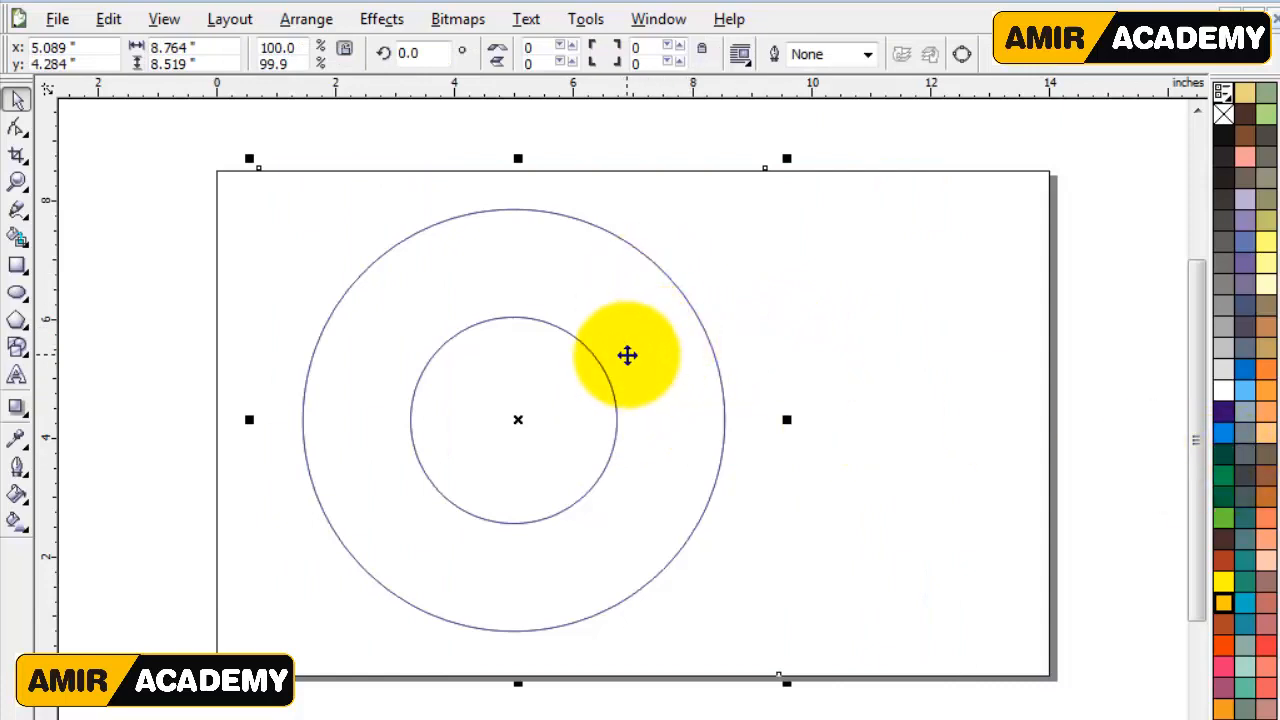
{"action": "left_click", "coordinate": [889, 318]}
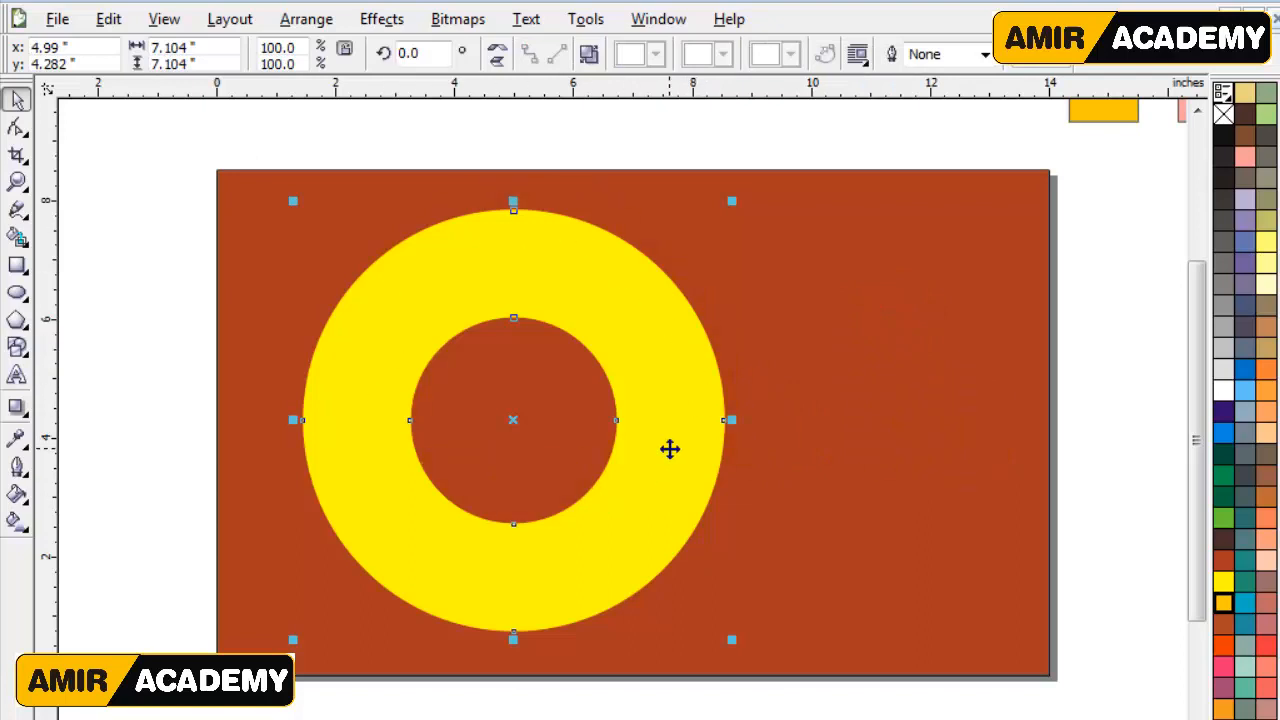
Try blue, sky blue, green, light green and orange-red fills on the ring containing the shadow.
{"action": "left_click", "coordinate": [1244, 392]}
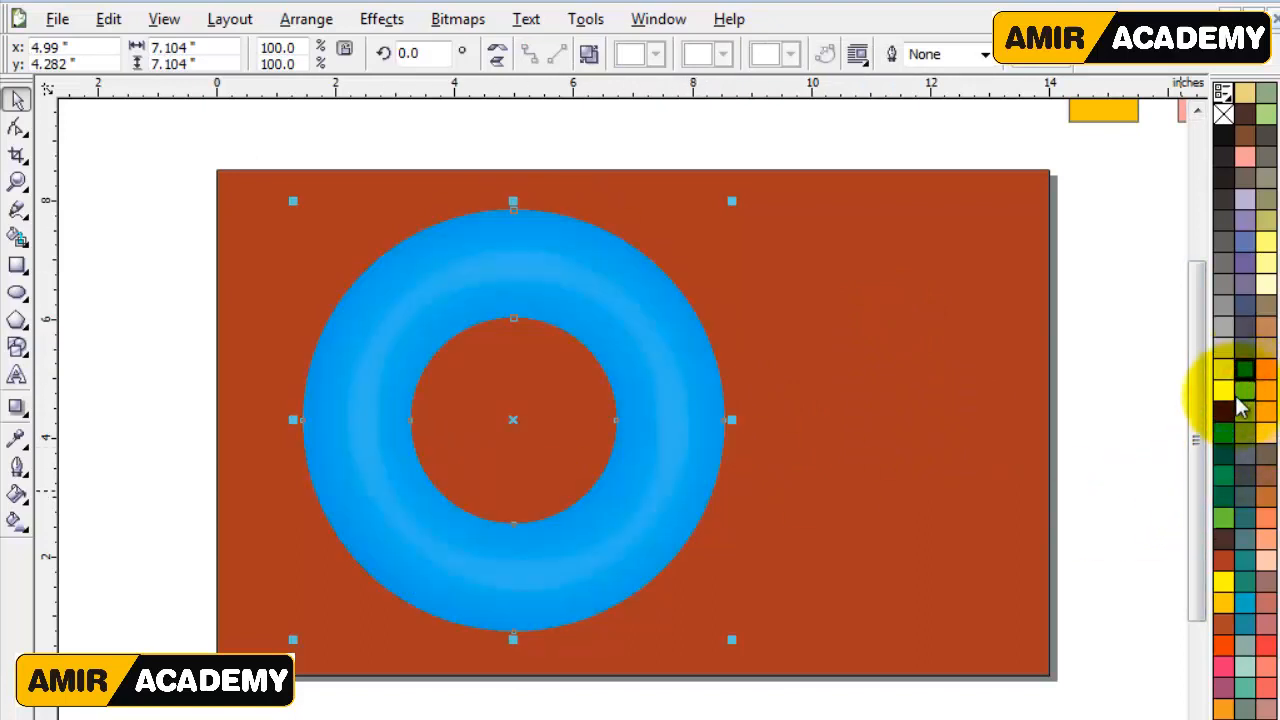
{"action": "left_click", "coordinate": [1243, 391]}
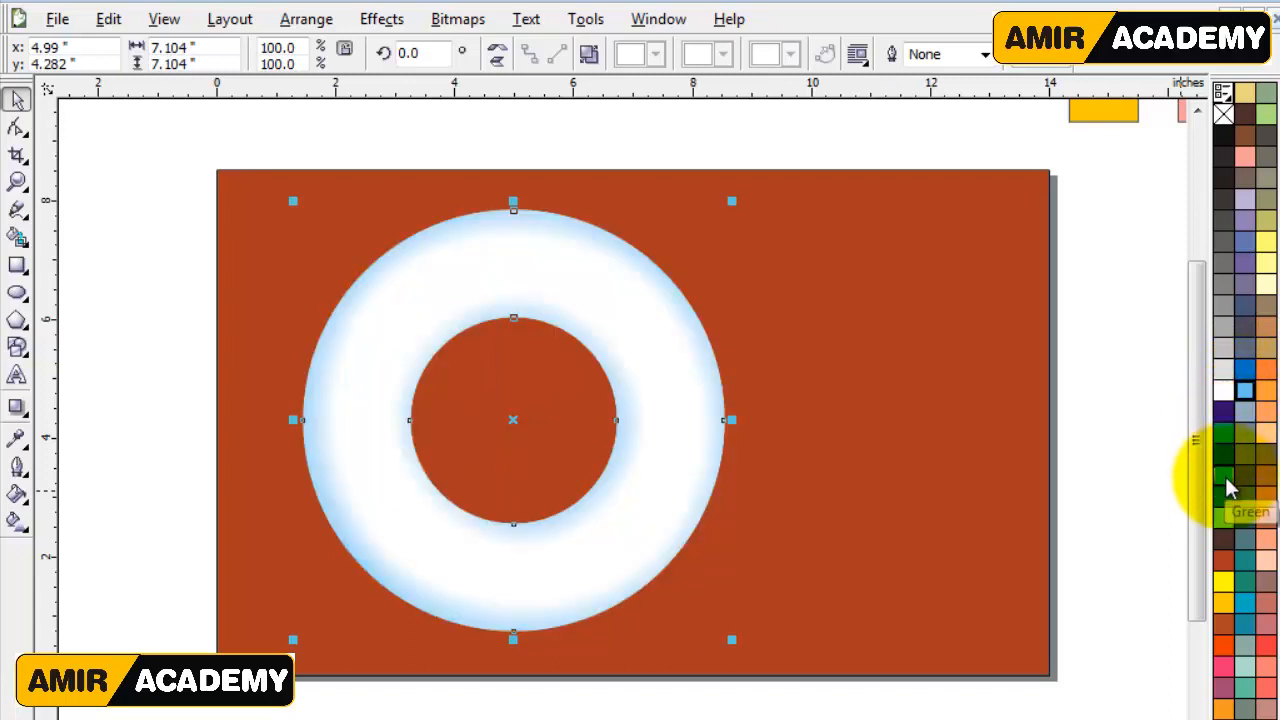
{"action": "left_click", "coordinate": [1226, 478]}
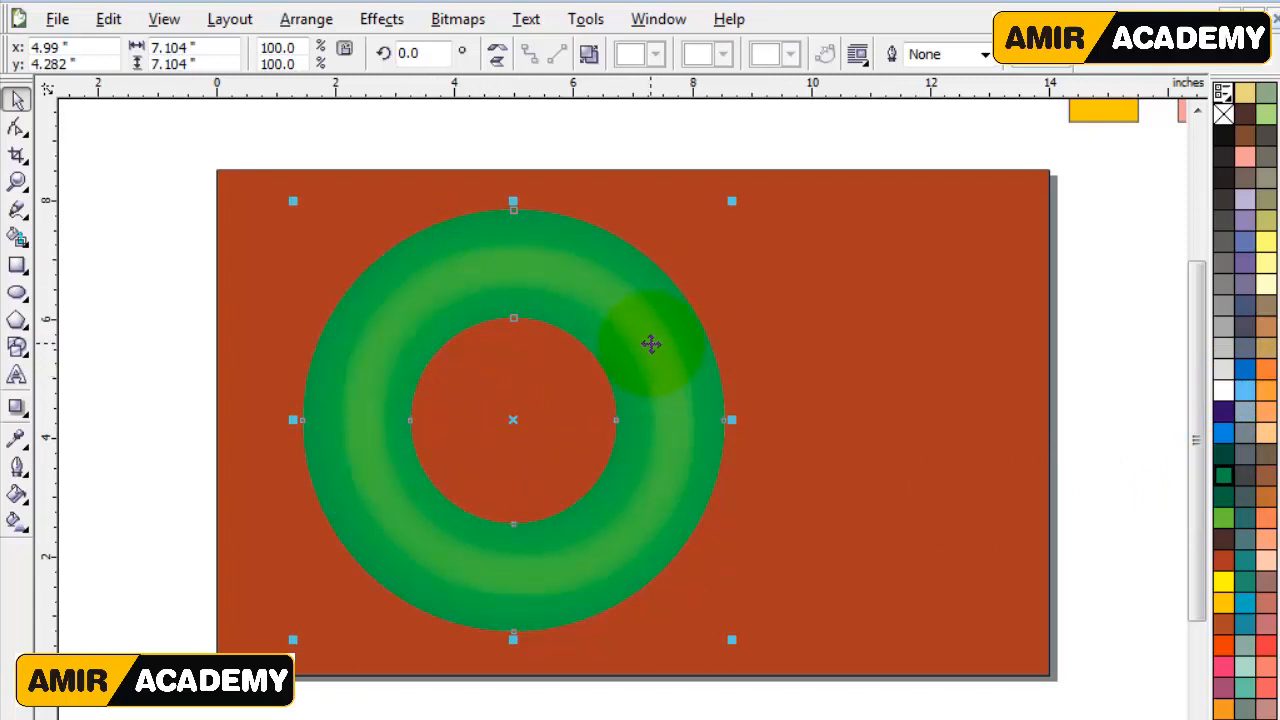
{"action": "left_click", "coordinate": [1221, 519]}
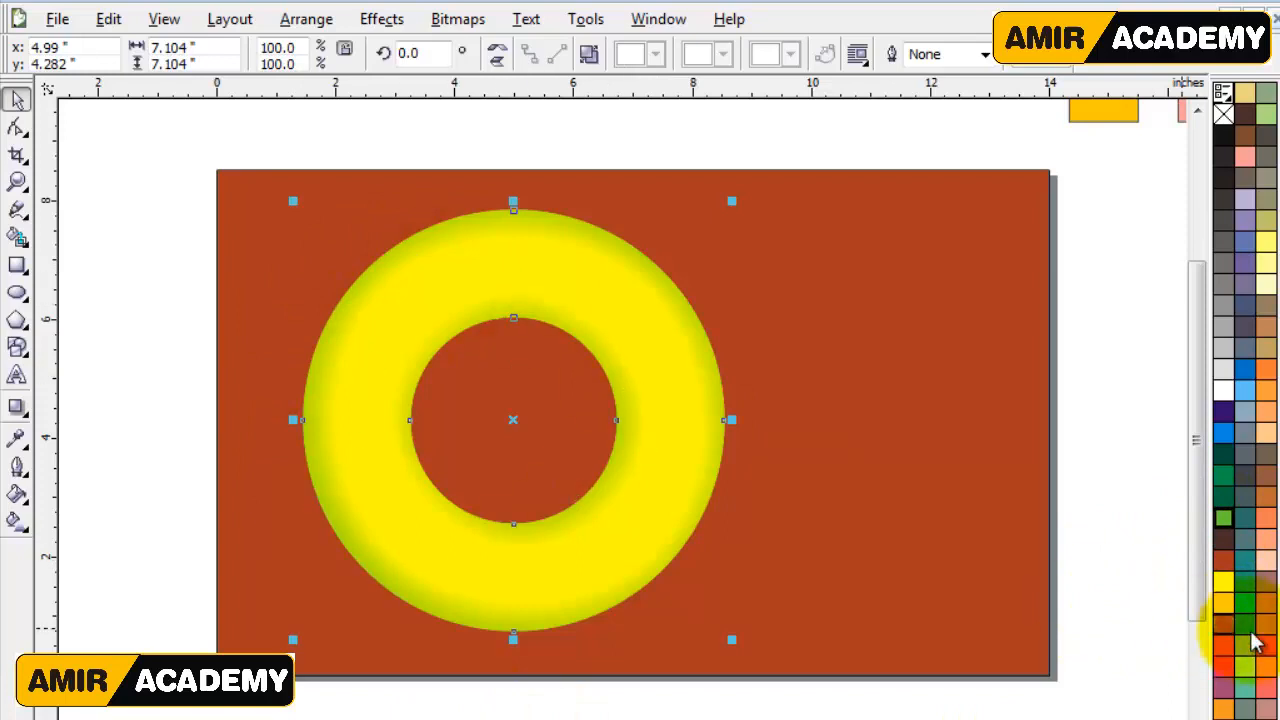
{"action": "left_click", "coordinate": [1225, 664]}
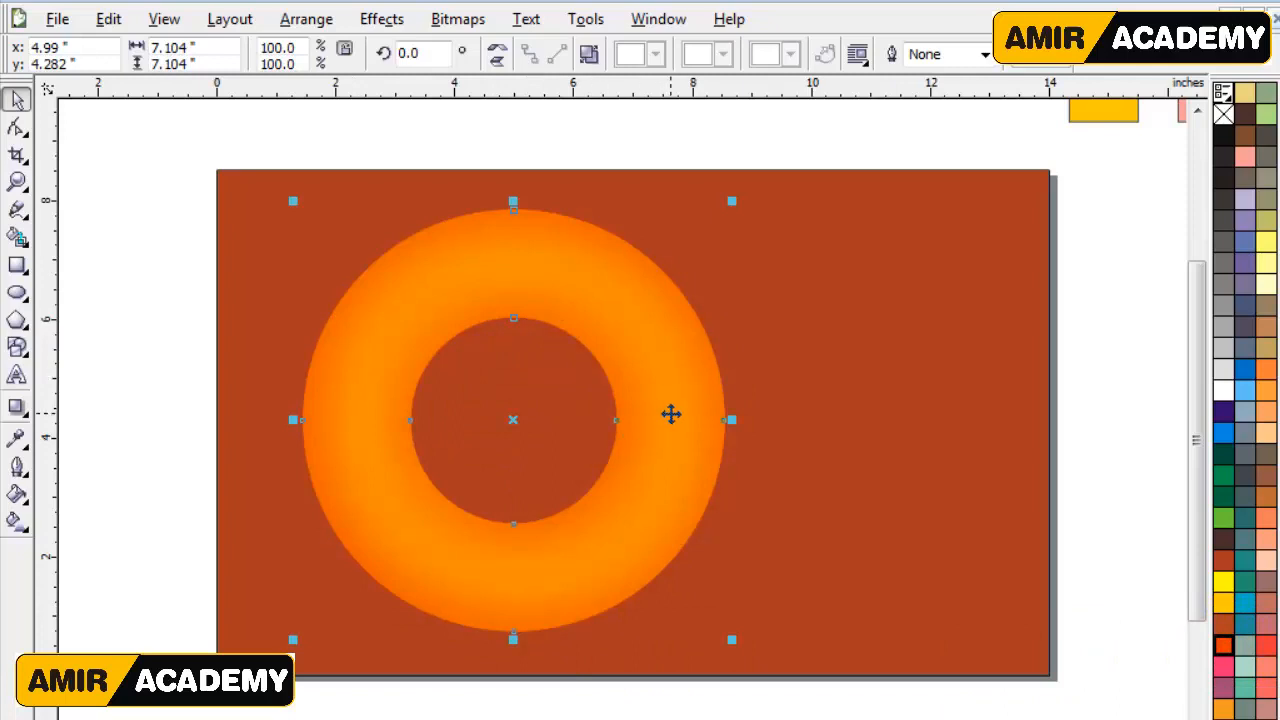
Give the ring a 4 pt outline with rounded corners and line caps, placed behind the fill and scaling with the image.
{"action": "key", "text": "F12"}
{"action": "left_click", "coordinate": [500, 316]}
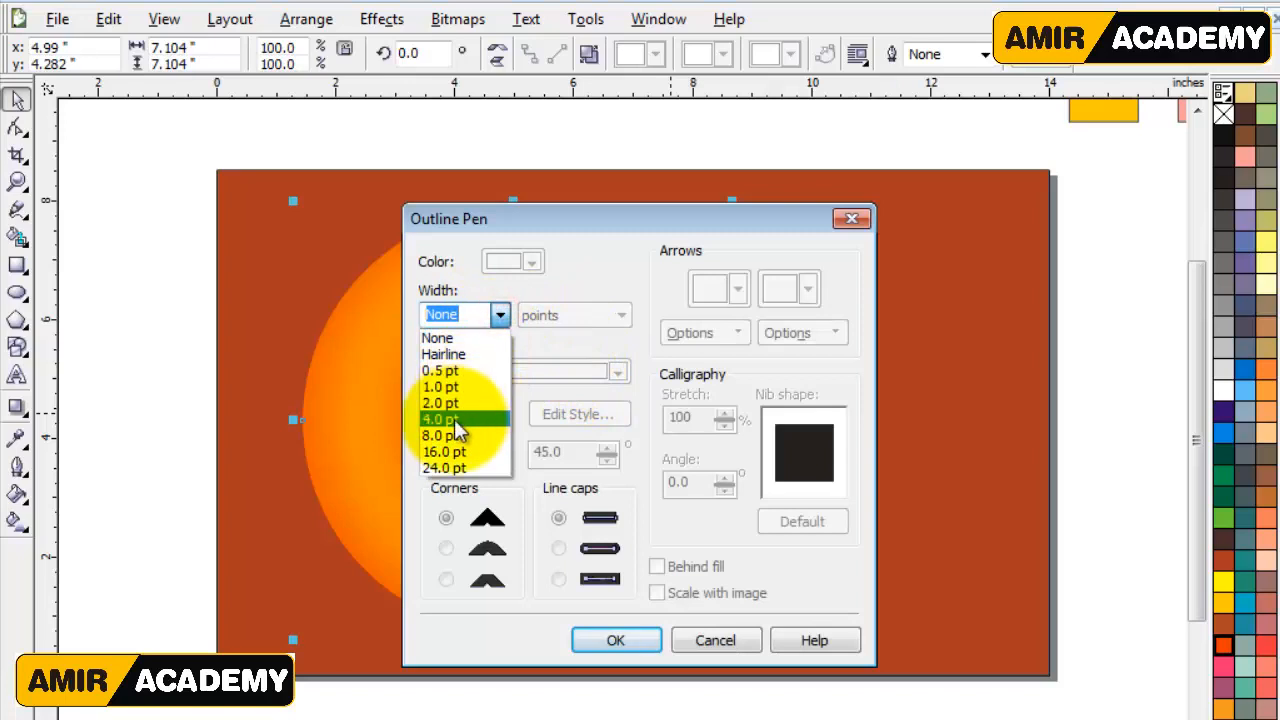
{"action": "left_click", "coordinate": [454, 419]}
{"action": "left_click", "coordinate": [656, 566]}
{"action": "left_click", "coordinate": [656, 592]}
{"action": "left_click", "coordinate": [558, 548]}
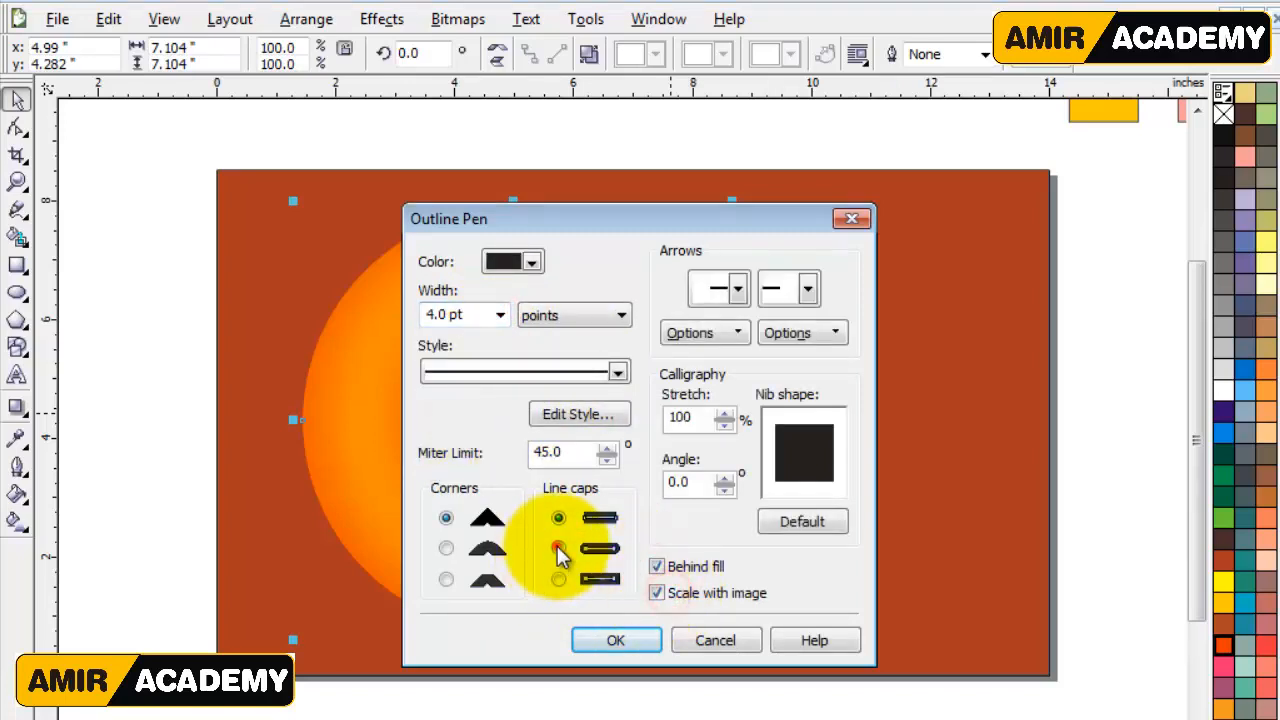
{"action": "left_click", "coordinate": [446, 548]}
{"action": "left_click", "coordinate": [614, 641]}
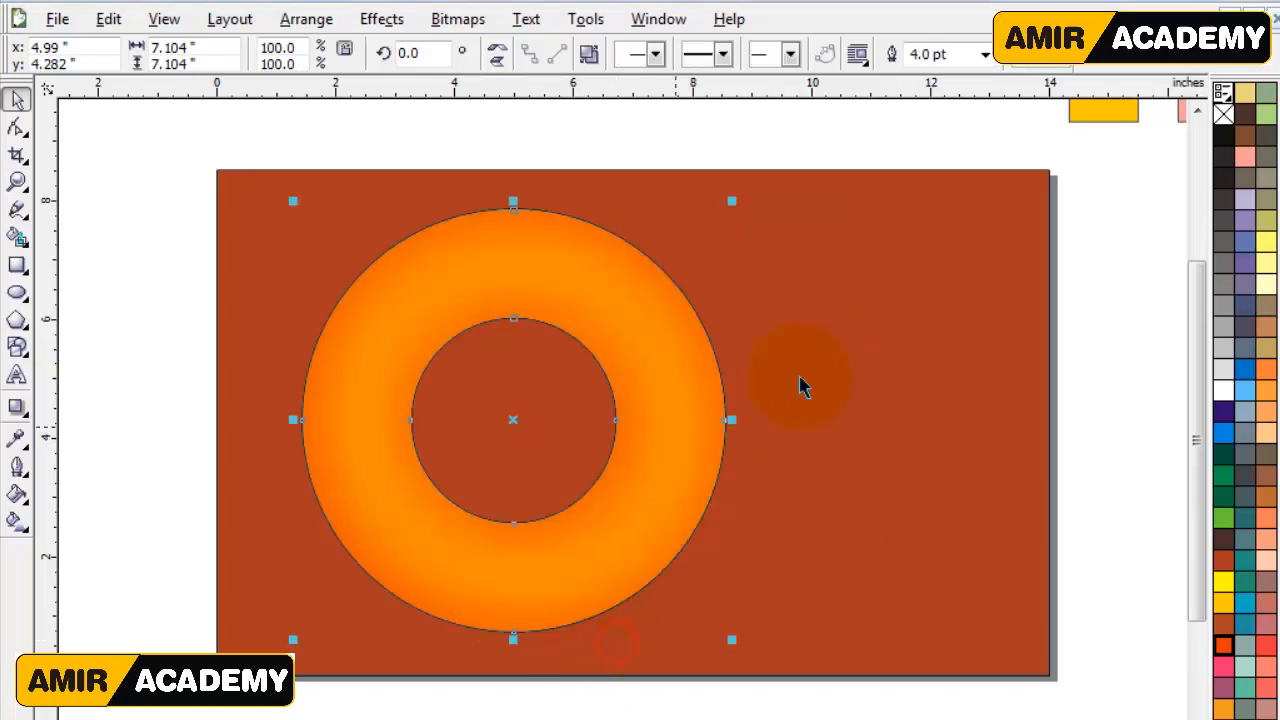
Colour the ring's outline white and set its width to 10 pt.
{"action": "right_click", "coordinate": [1223, 390]}
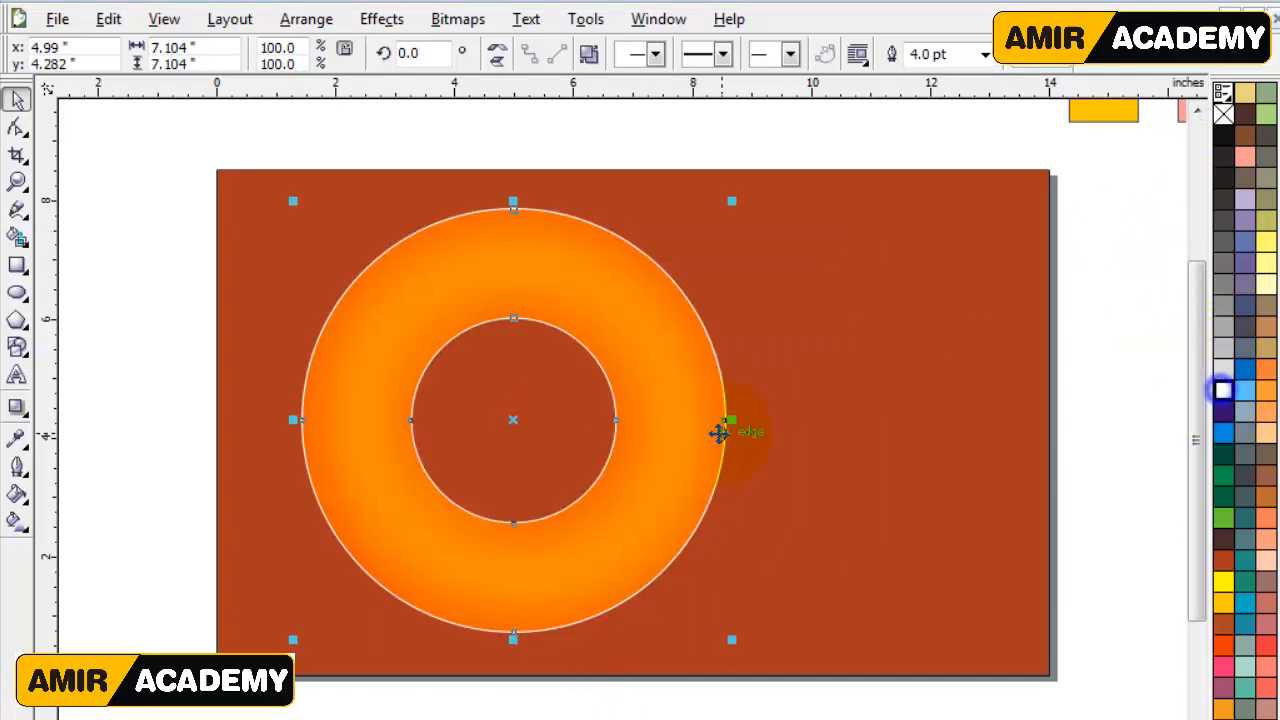
{"action": "key", "text": "F12"}
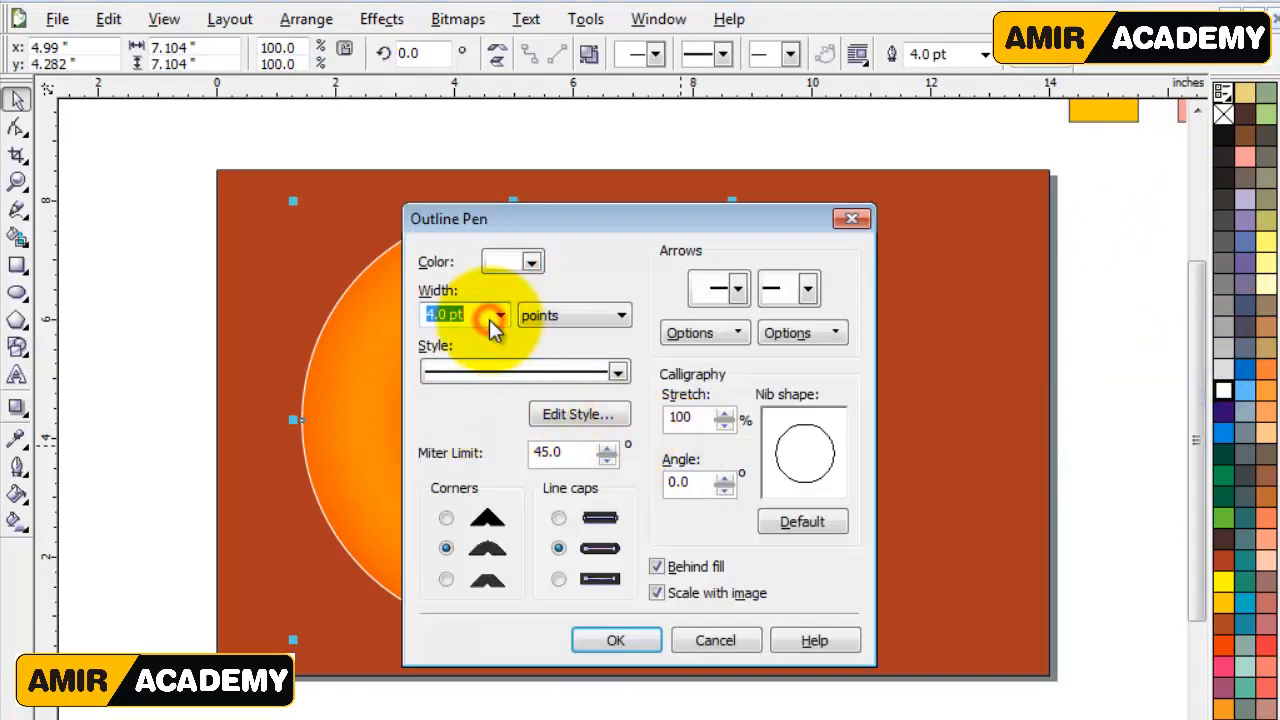
{"action": "type", "text": "10"}
{"action": "key", "text": "Return"}
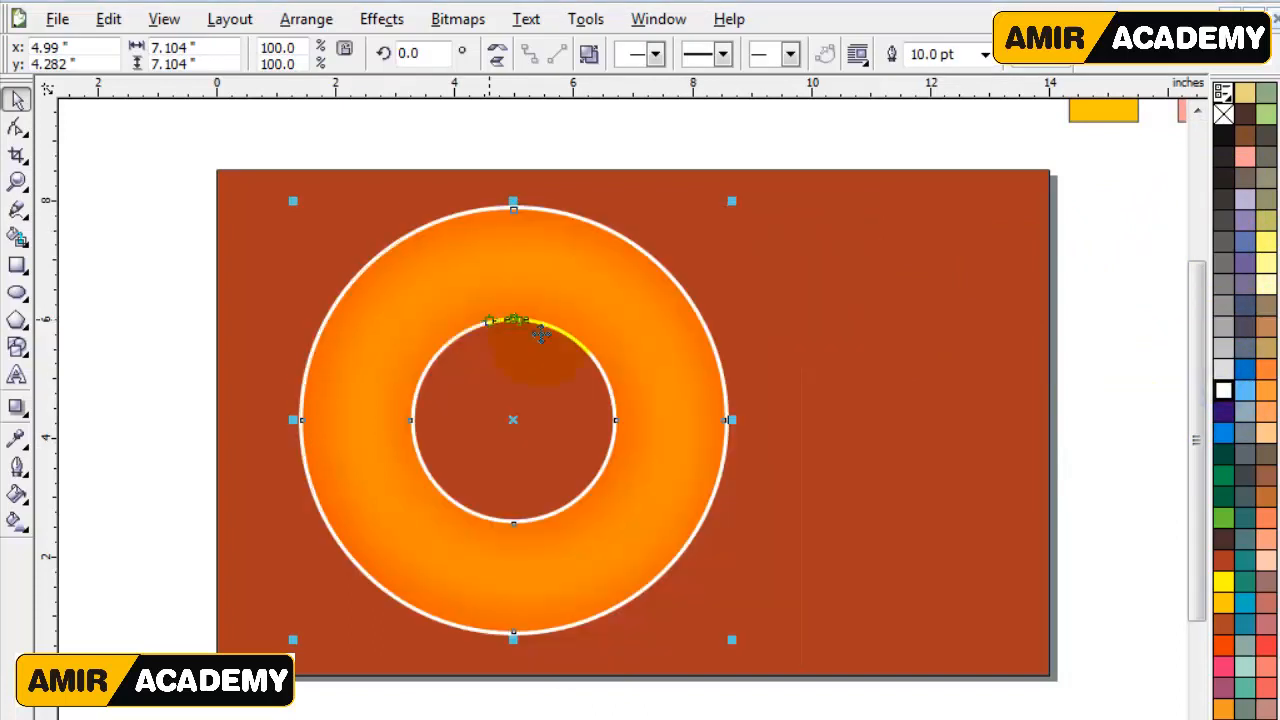
Remove the ring's outline and fill the ring with sky blue.
{"action": "left_click", "coordinate": [1085, 382]}
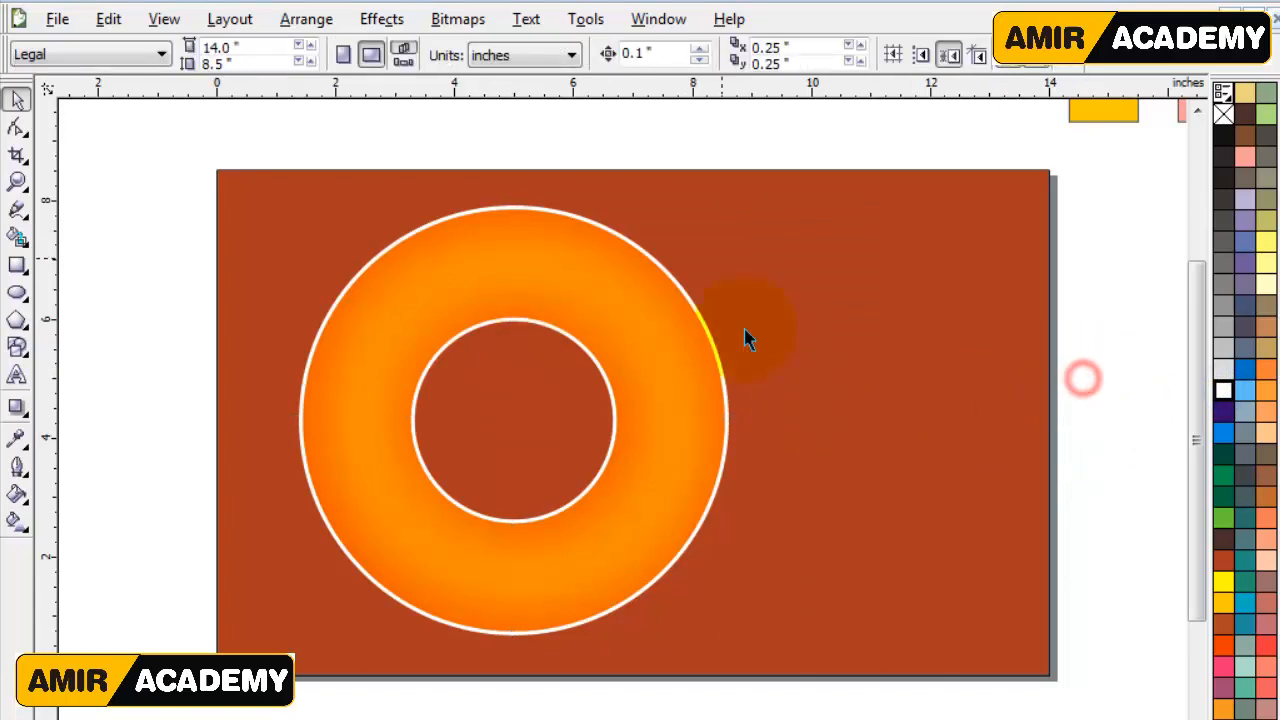
{"action": "left_click", "coordinate": [610, 490]}
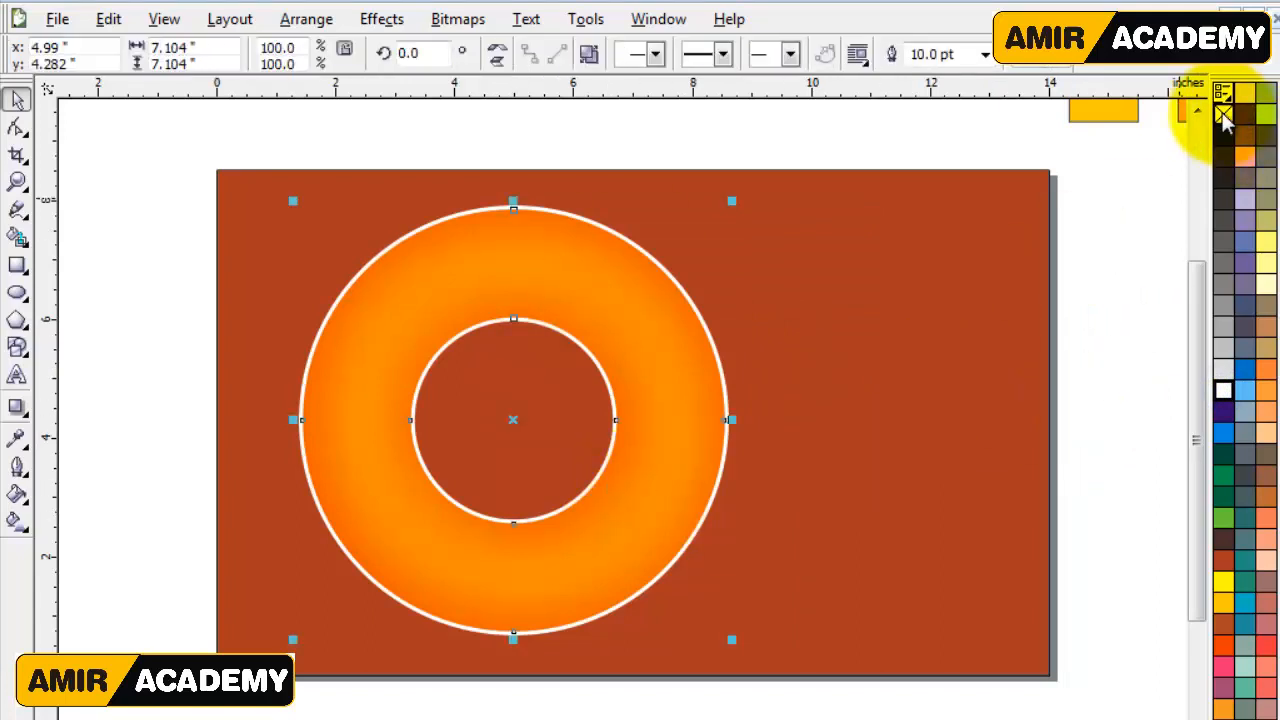
{"action": "right_click", "coordinate": [1224, 116]}
{"action": "left_click", "coordinate": [1128, 346]}
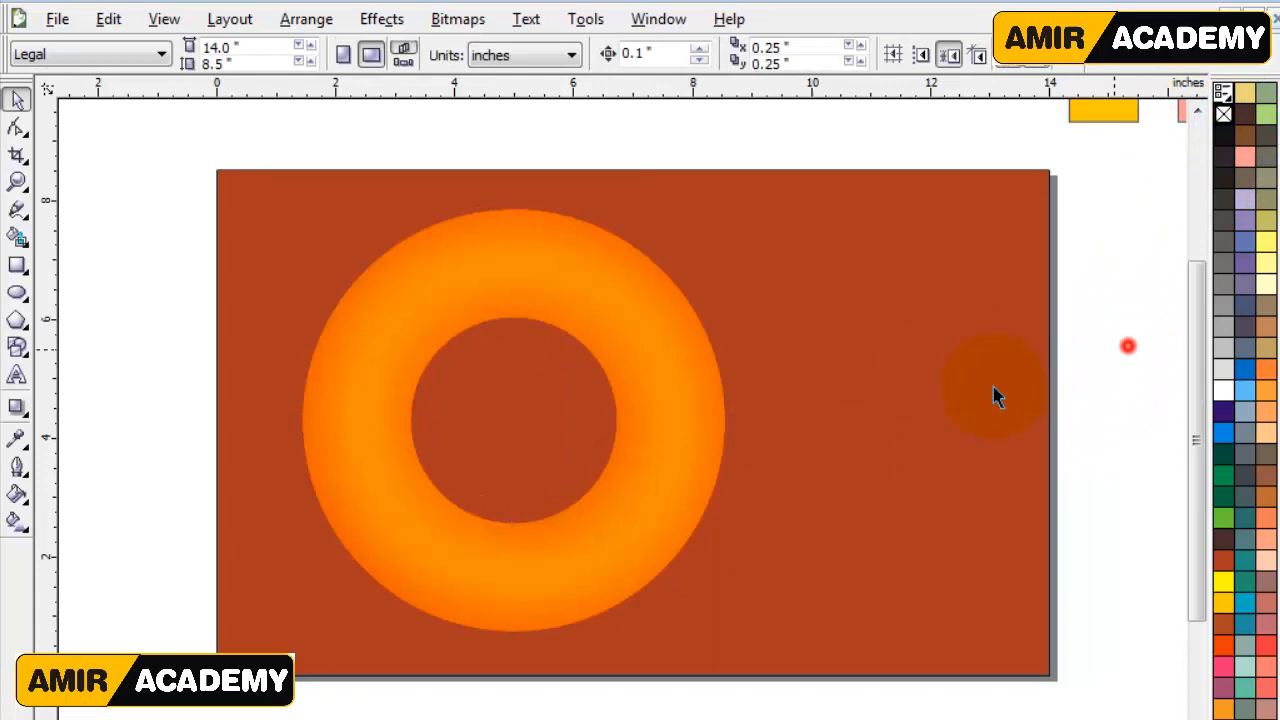
{"action": "left_click", "coordinate": [684, 390]}
{"action": "left_click", "coordinate": [1245, 392]}
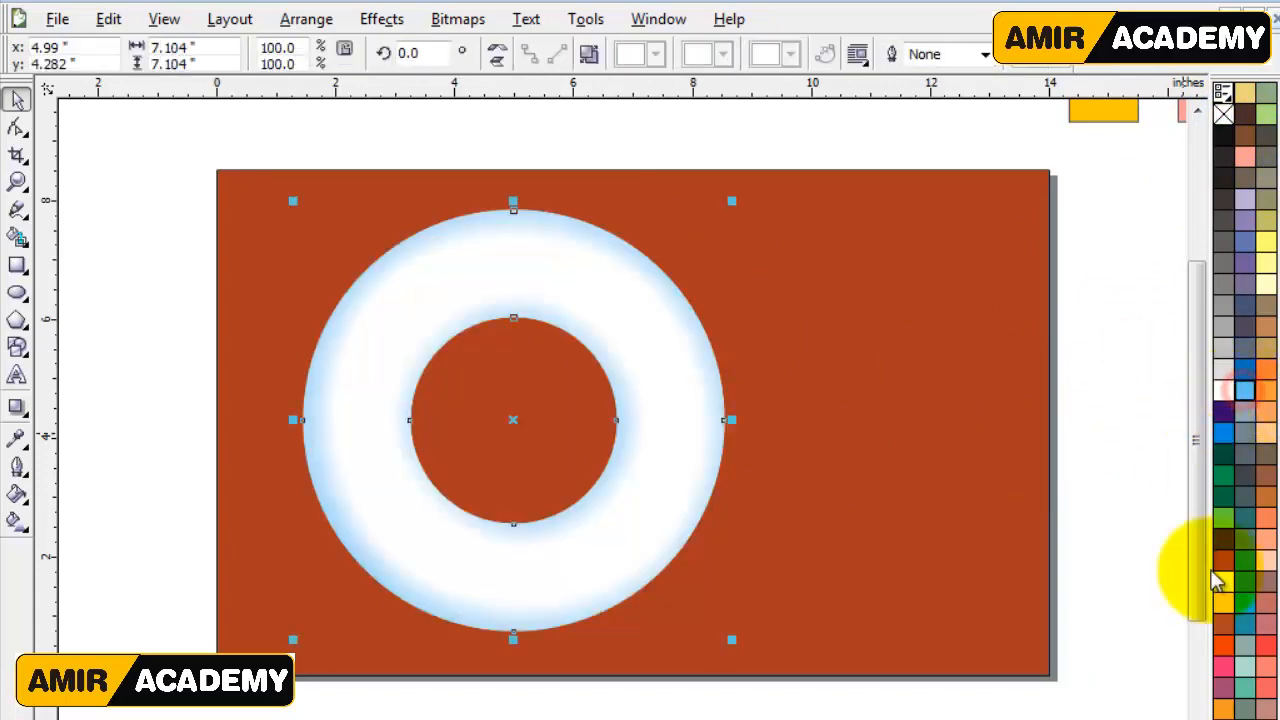
Recolour the ring with the brighter medium-blue swatch and deselect it.
{"action": "left_click", "coordinate": [1240, 718]}
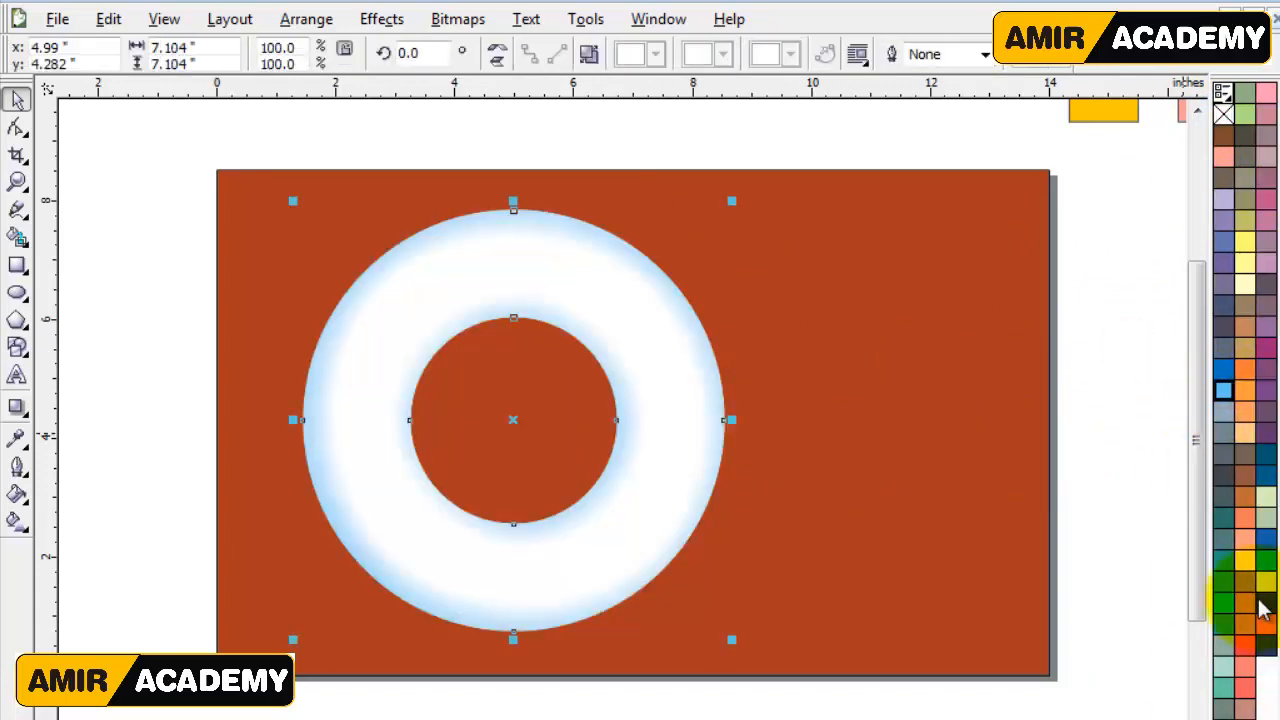
{"action": "left_click", "coordinate": [1268, 566]}
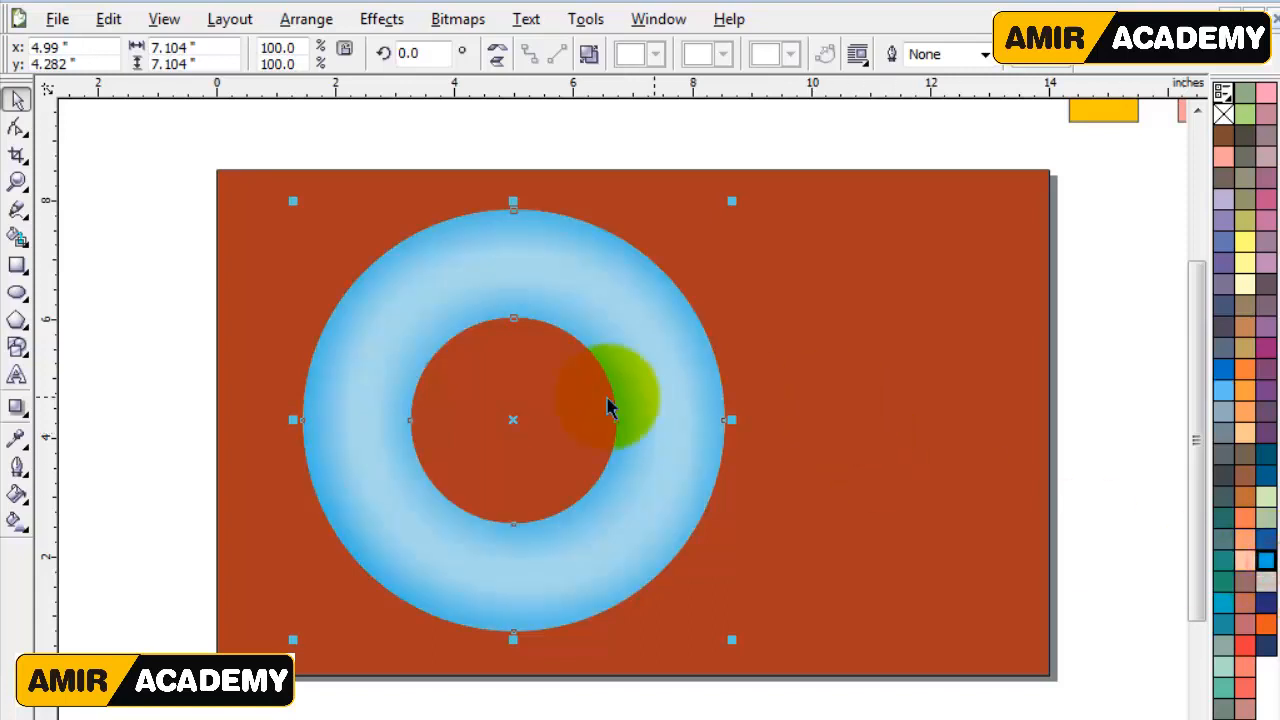
{"action": "left_click", "coordinate": [1090, 278]}
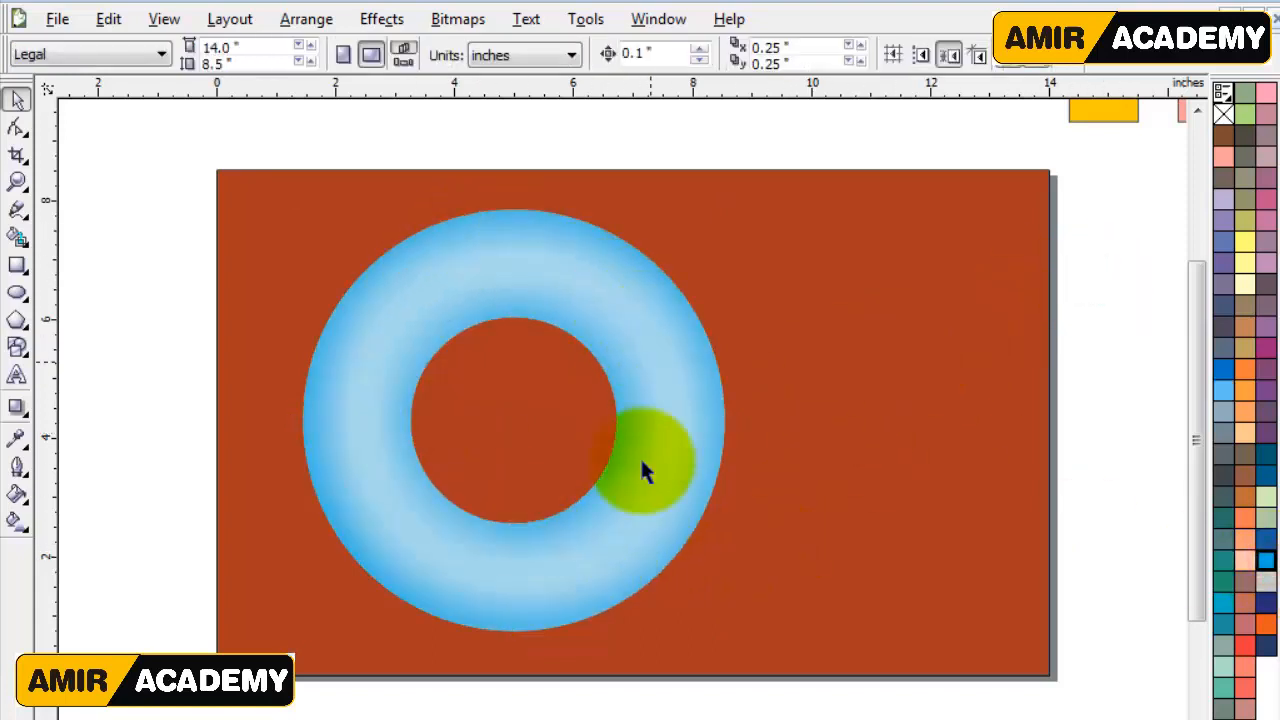
Reshape the ring into a wide ellipse about 5.87 by 4.57 in and move it up about 0.95 in.
{"action": "left_click", "coordinate": [386, 503]}
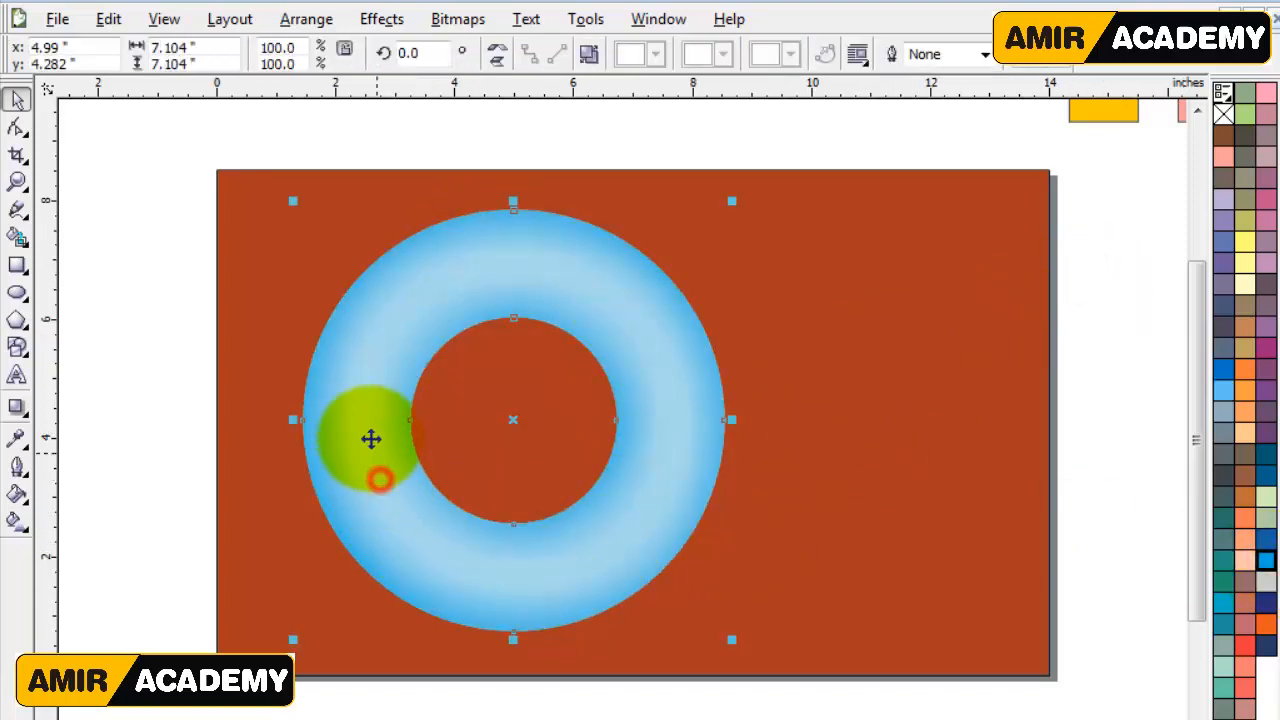
{"action": "left_click_drag", "start_coordinate": [733, 201], "coordinate": [666, 266]}
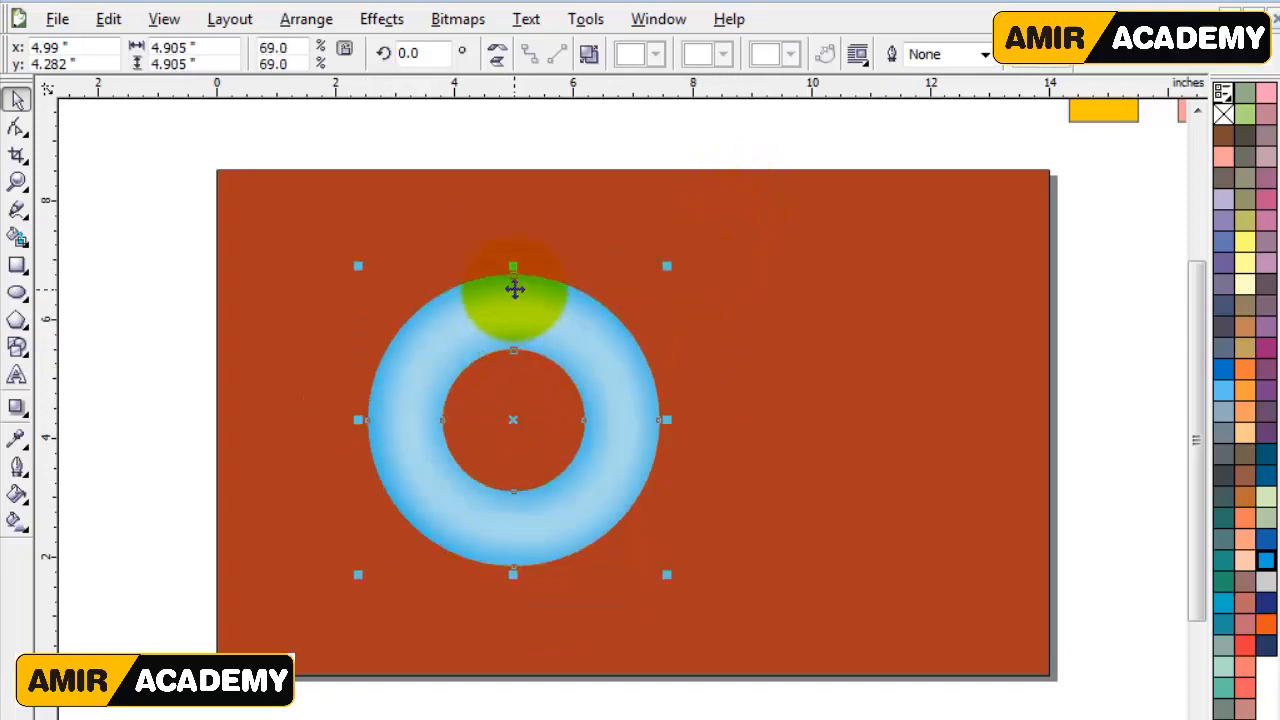
{"action": "left_click", "coordinate": [512, 290]}
{"action": "left_click_drag", "start_coordinate": [512, 290], "coordinate": [509, 295]}
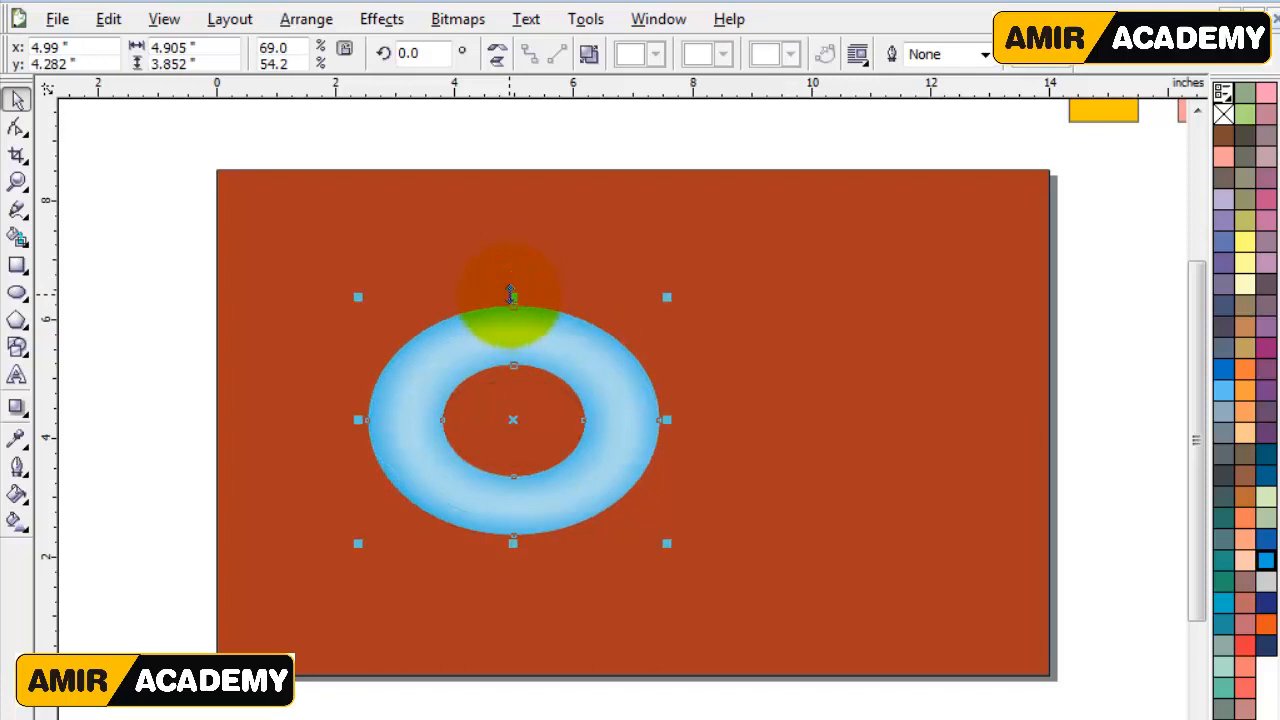
{"action": "left_click", "coordinate": [668, 420]}
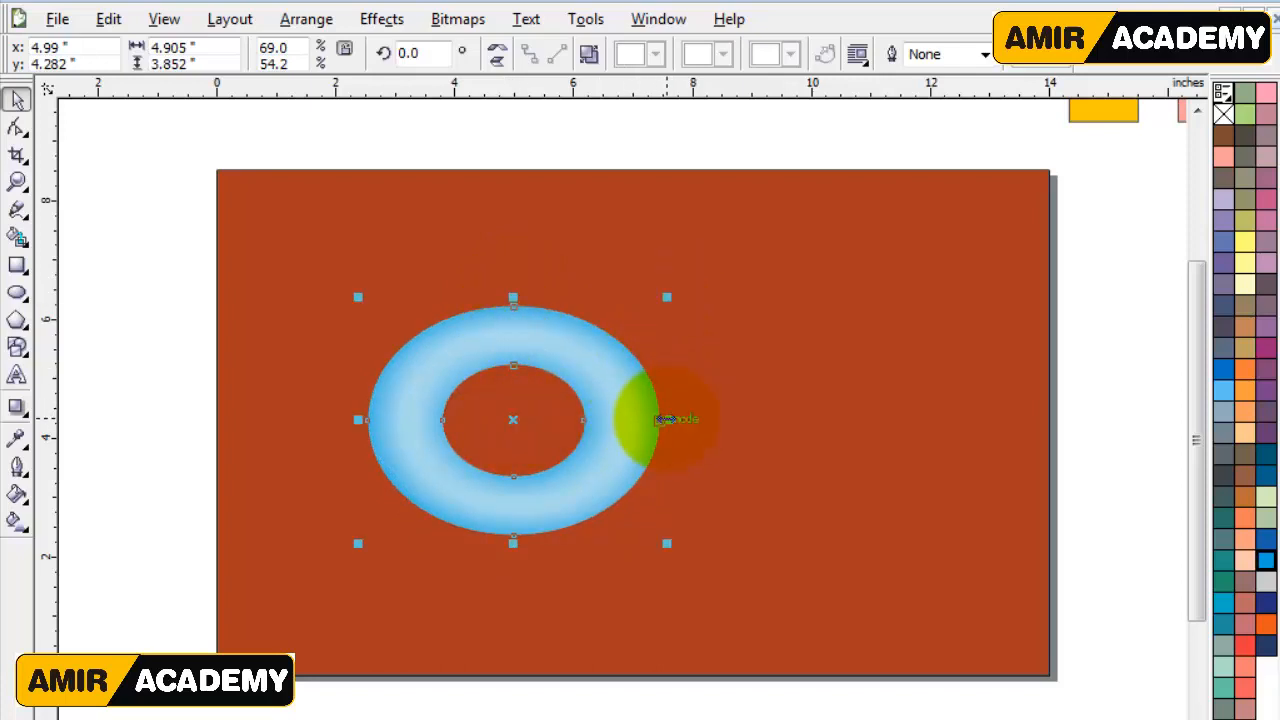
{"action": "left_click_drag", "start_coordinate": [658, 420], "coordinate": [697, 419]}
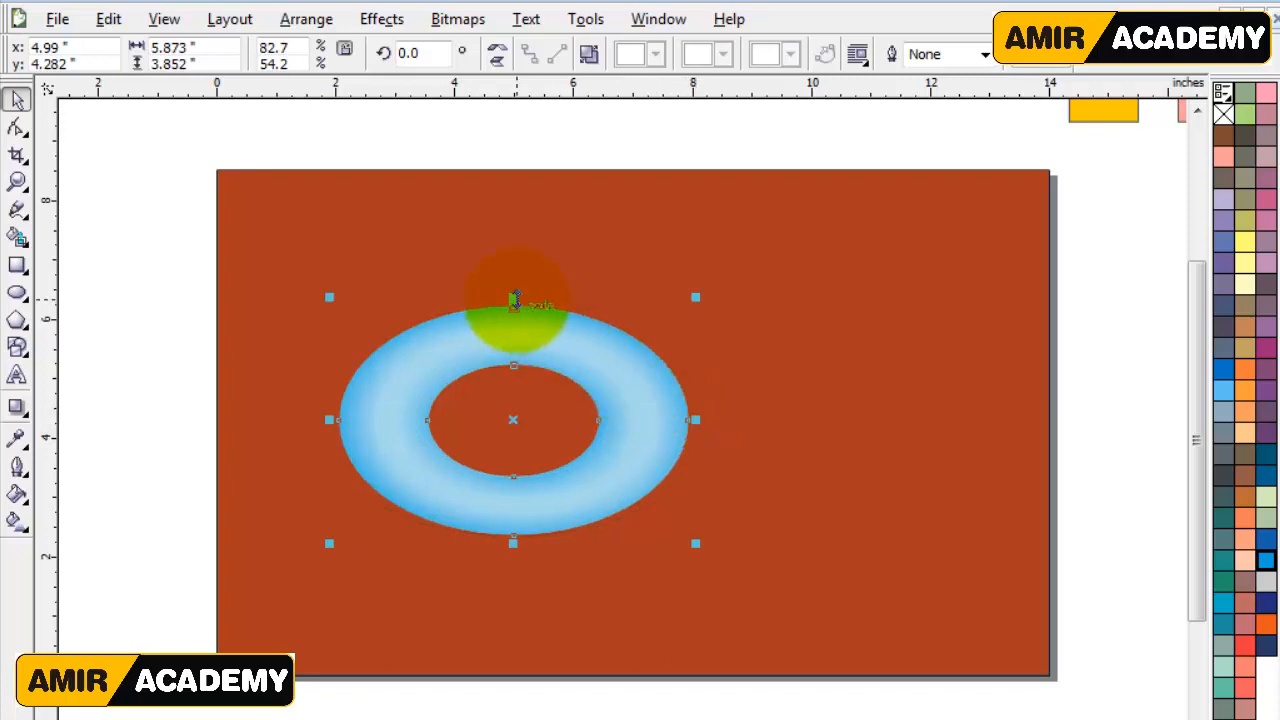
{"action": "left_click_drag", "start_coordinate": [512, 300], "coordinate": [508, 277]}
{"action": "left_click", "coordinate": [634, 343]}
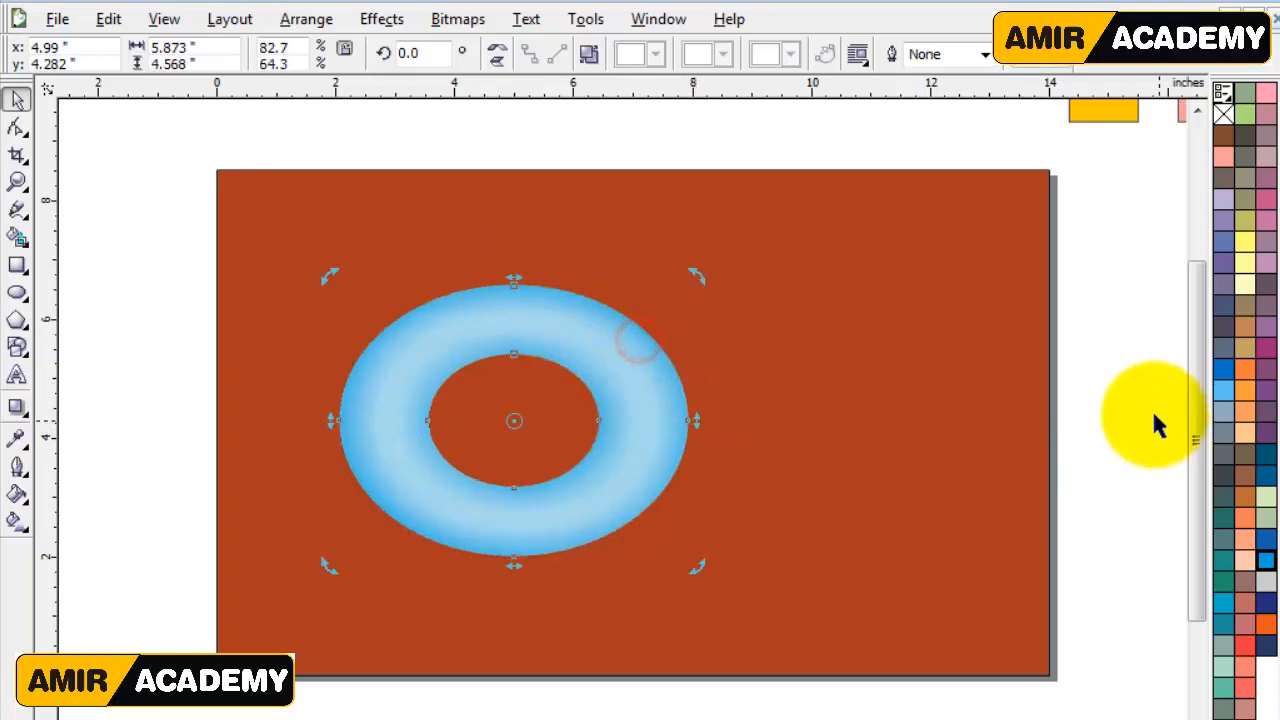
{"action": "left_click", "coordinate": [1108, 409]}
{"action": "left_click_drag", "start_coordinate": [615, 372], "coordinate": [615, 315]}
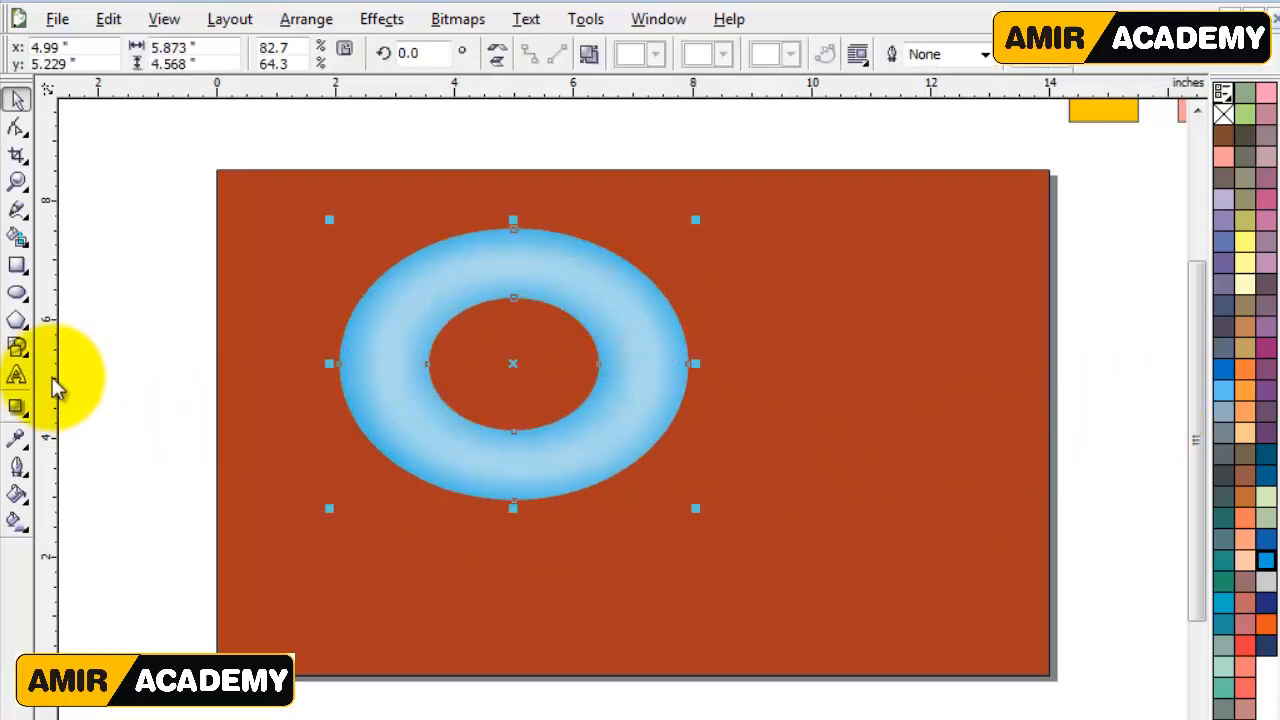
Draw an upright rectangle about 1.43 by 4.27 in and place it under the ring's left side as a stem, touching the hole's edge.
{"action": "left_click", "coordinate": [16, 266]}
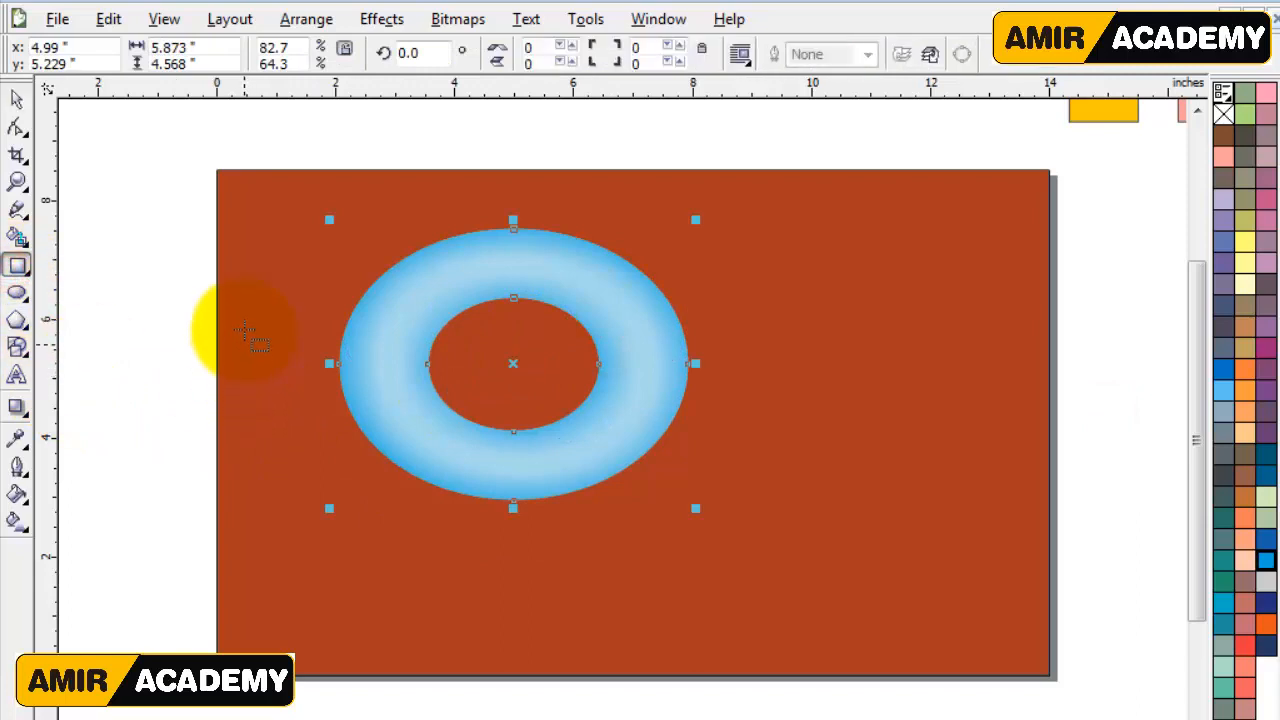
{"action": "left_click_drag", "start_coordinate": [236, 254], "coordinate": [321, 507]}
{"action": "left_click", "coordinate": [16, 100]}
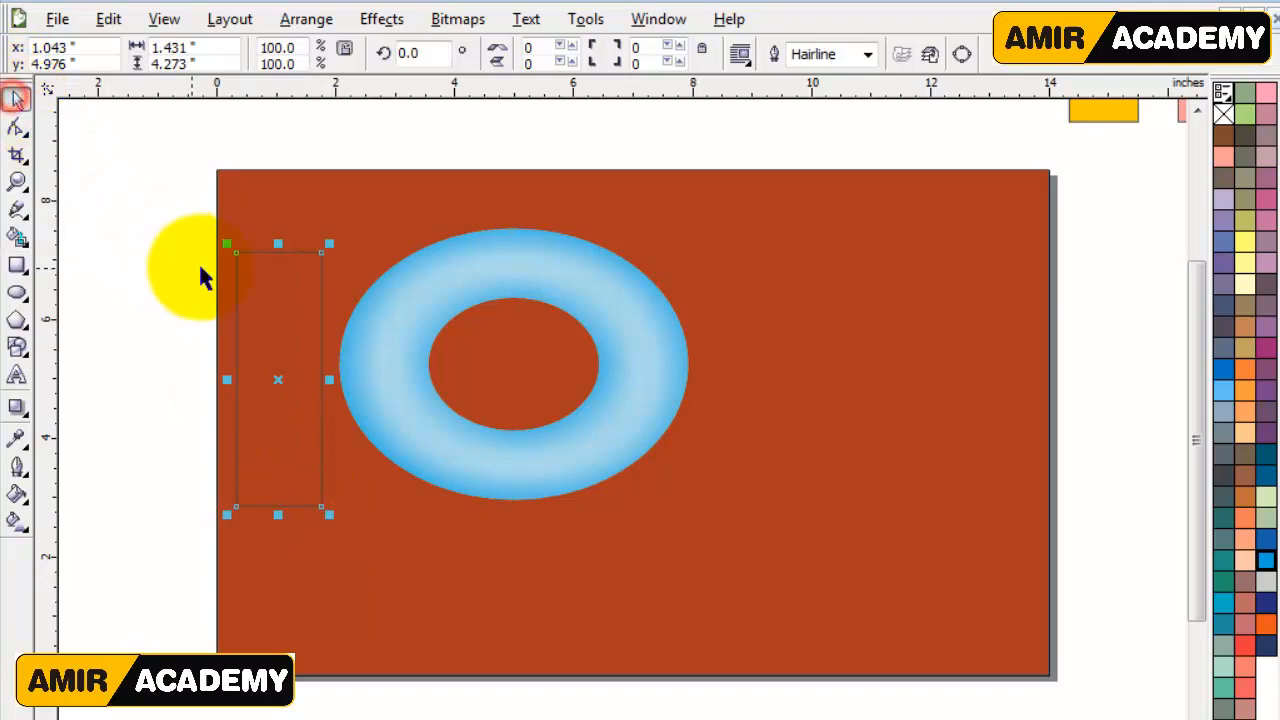
{"action": "left_click_drag", "start_coordinate": [243, 300], "coordinate": [340, 405]}
{"action": "scroll", "coordinate": [363, 397], "scroll_direction": "up", "scroll_amount": 1}
{"action": "left_click_drag", "start_coordinate": [663, 432], "coordinate": [672, 436]}
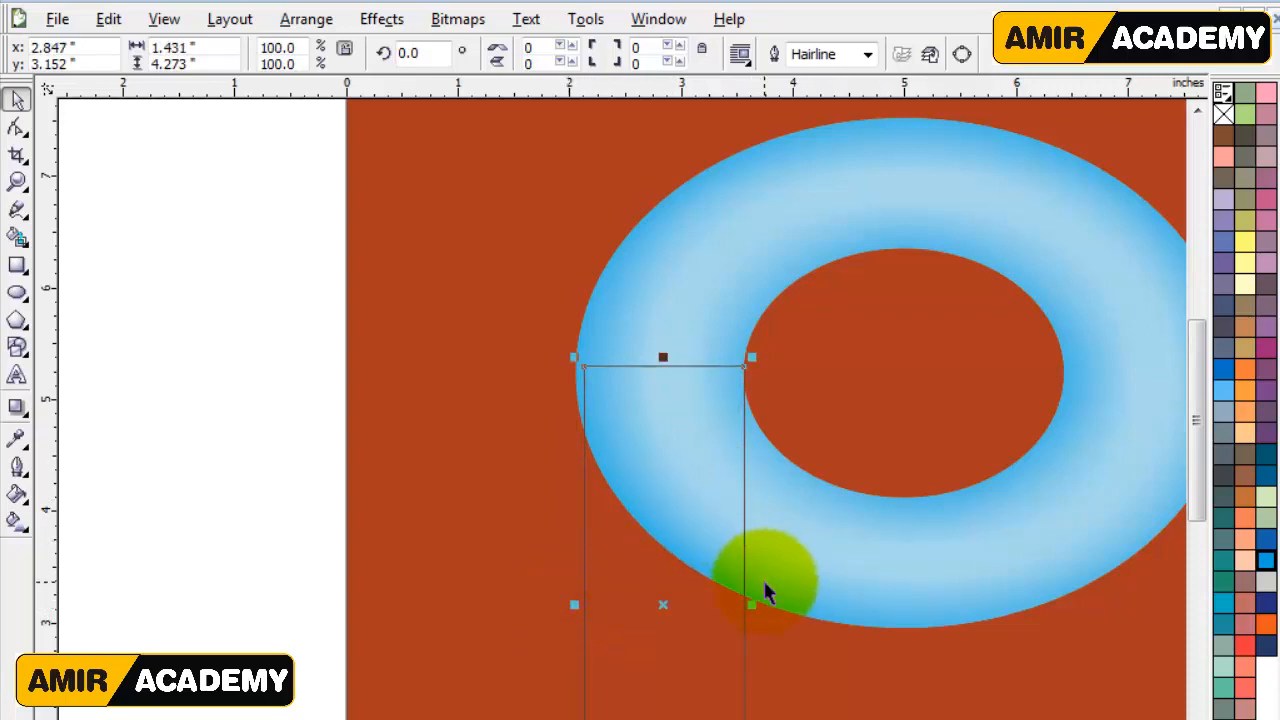
{"action": "scroll", "coordinate": [765, 592], "scroll_direction": "down", "scroll_amount": 2}
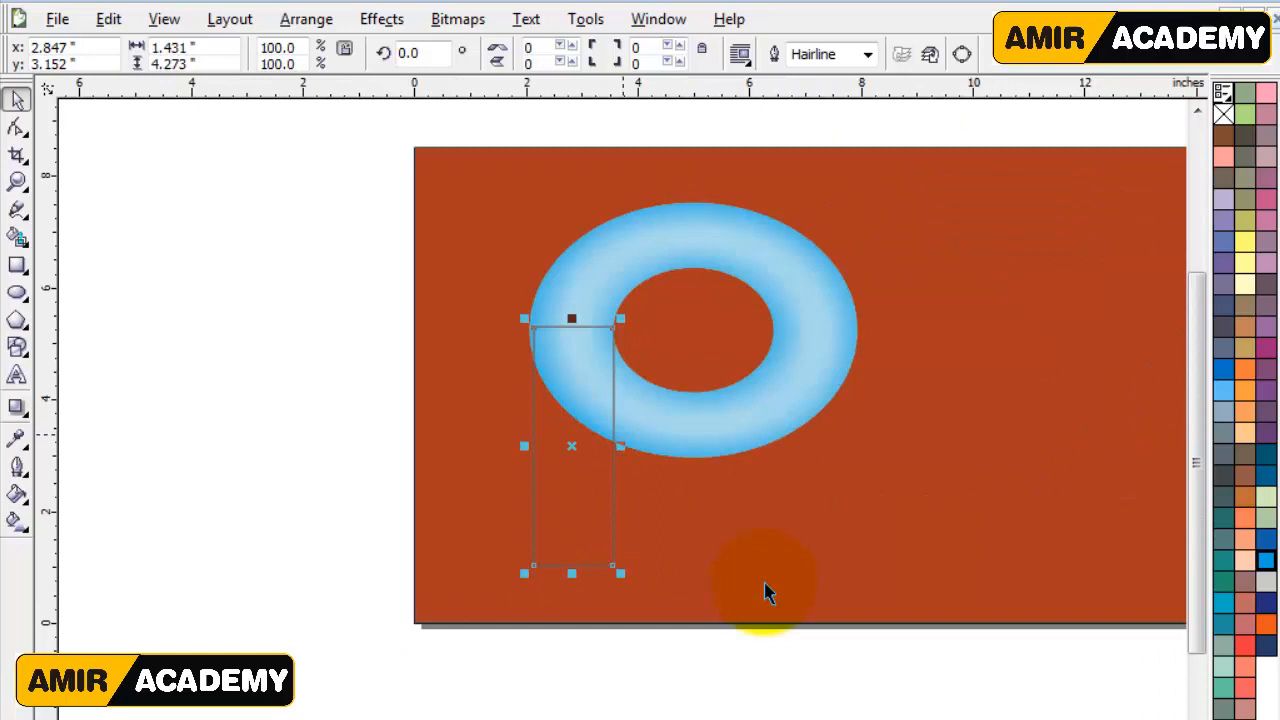
Place the stem rectangle behind the ring and fill it with blue.
{"action": "key", "text": "ctrl+Page_Down"}
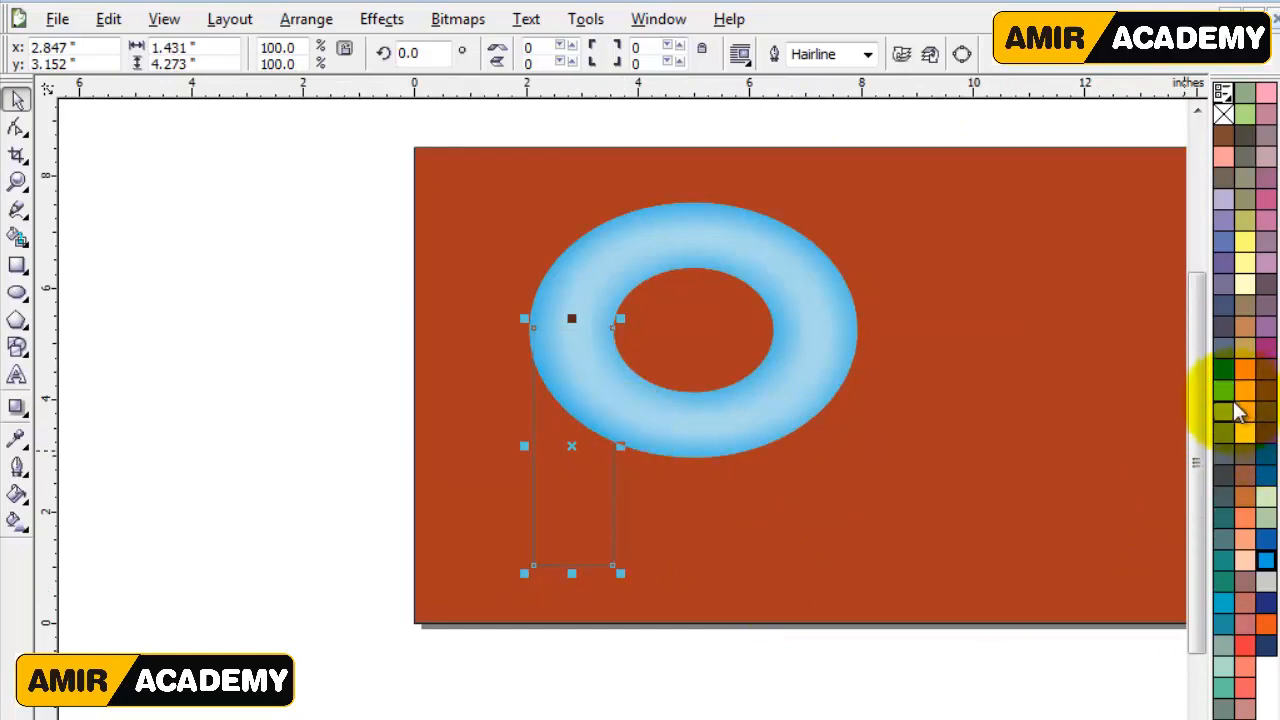
{"action": "left_click", "coordinate": [1223, 372]}
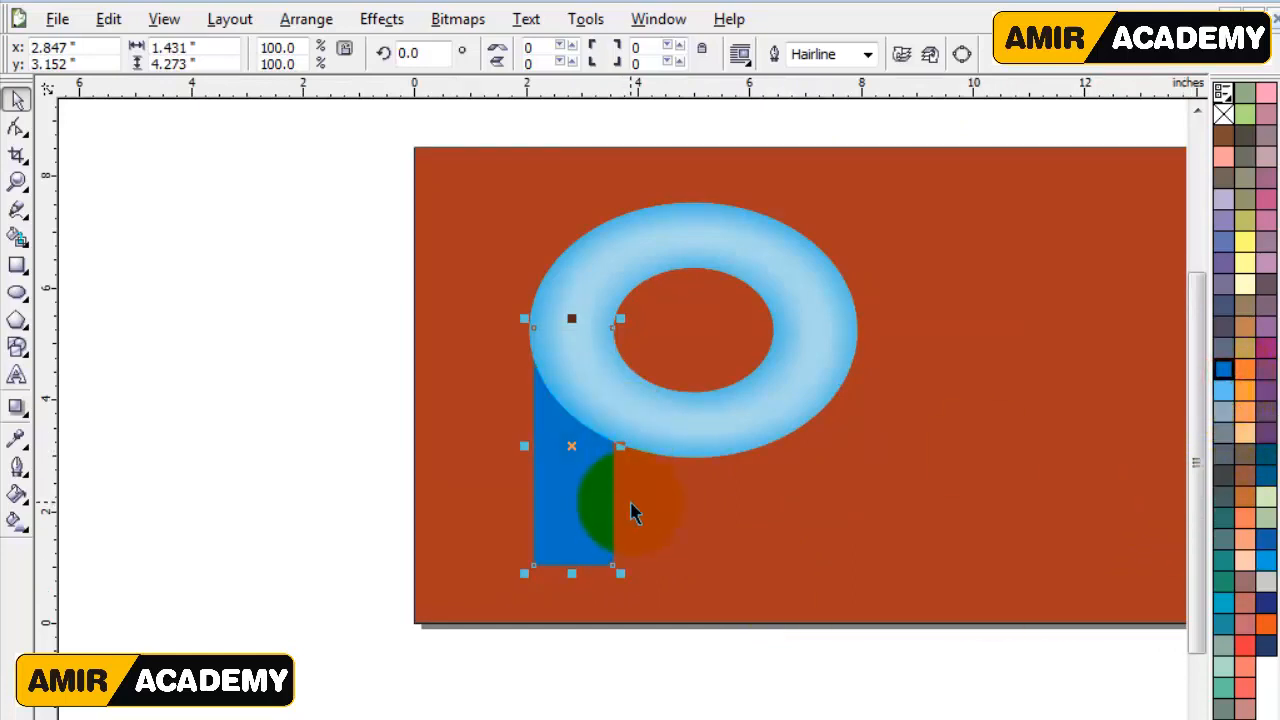
{"action": "left_click_drag", "start_coordinate": [630, 512], "coordinate": [595, 493]}
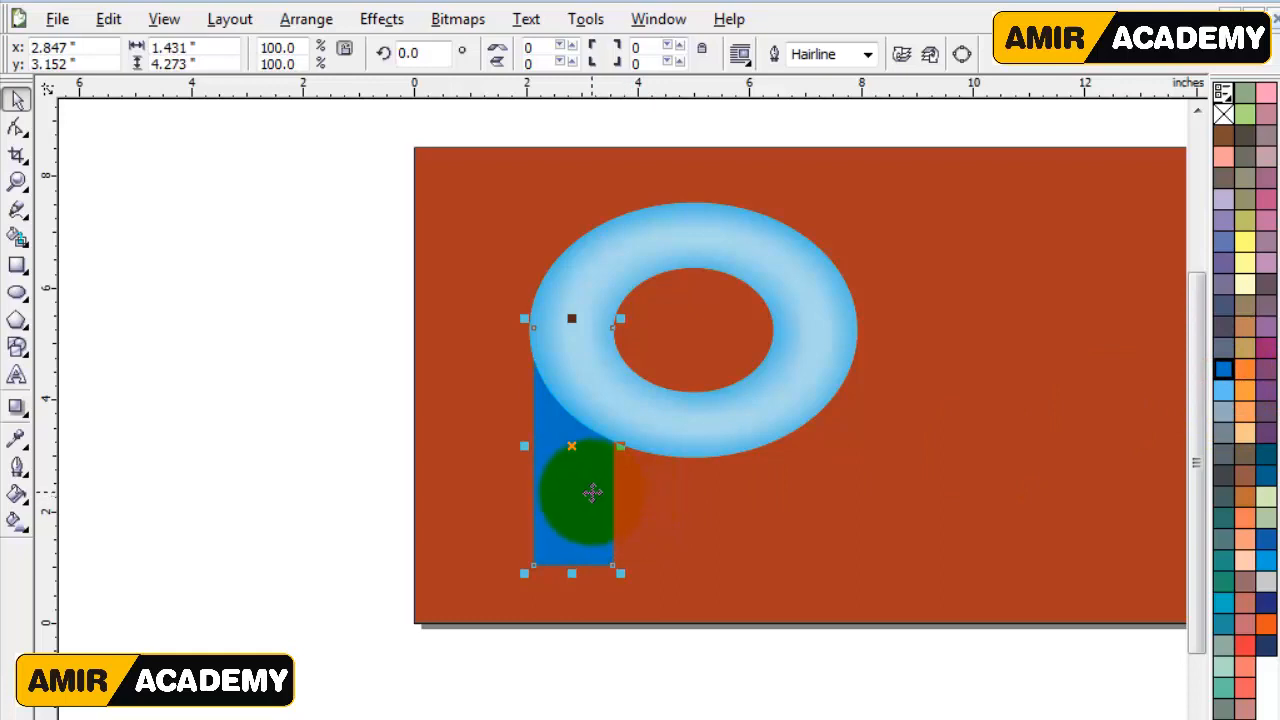
Remove the outline of the blue stem rectangle.
{"action": "key", "text": "z"}
{"action": "left_click_drag", "start_coordinate": [480, 322], "coordinate": [720, 620]}
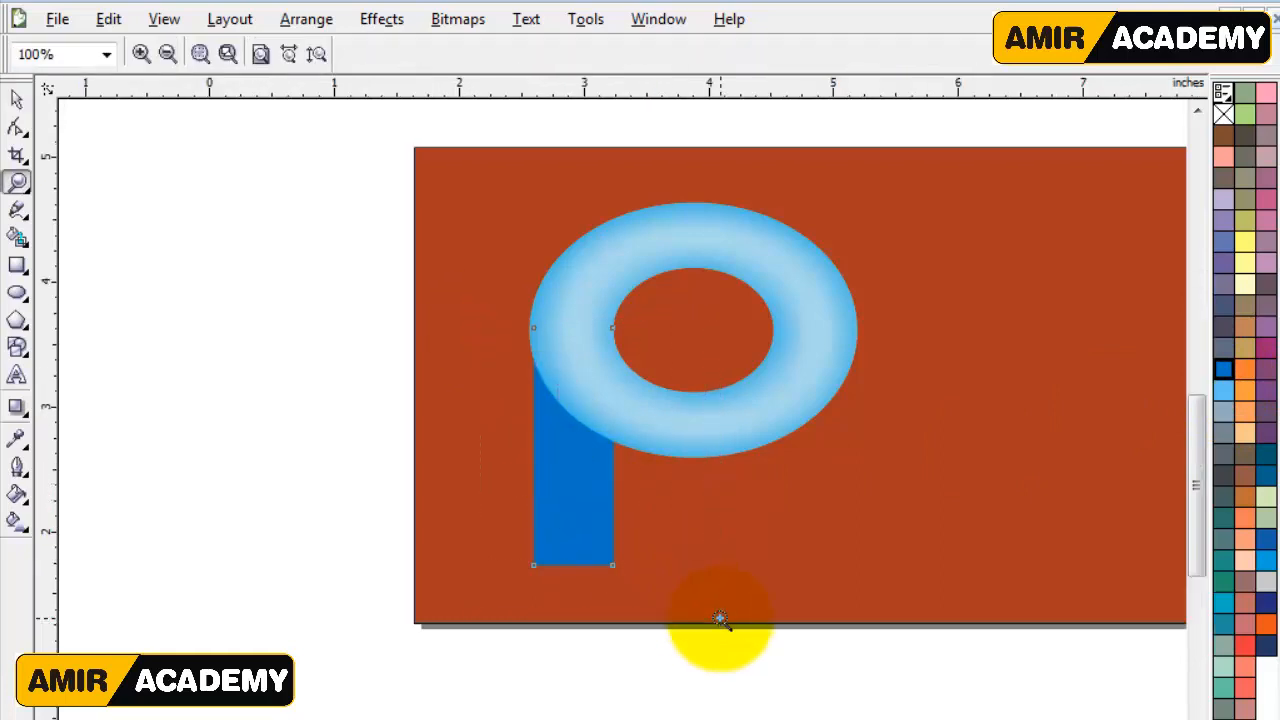
{"action": "left_click", "coordinate": [16, 100]}
{"action": "left_click", "coordinate": [603, 482]}
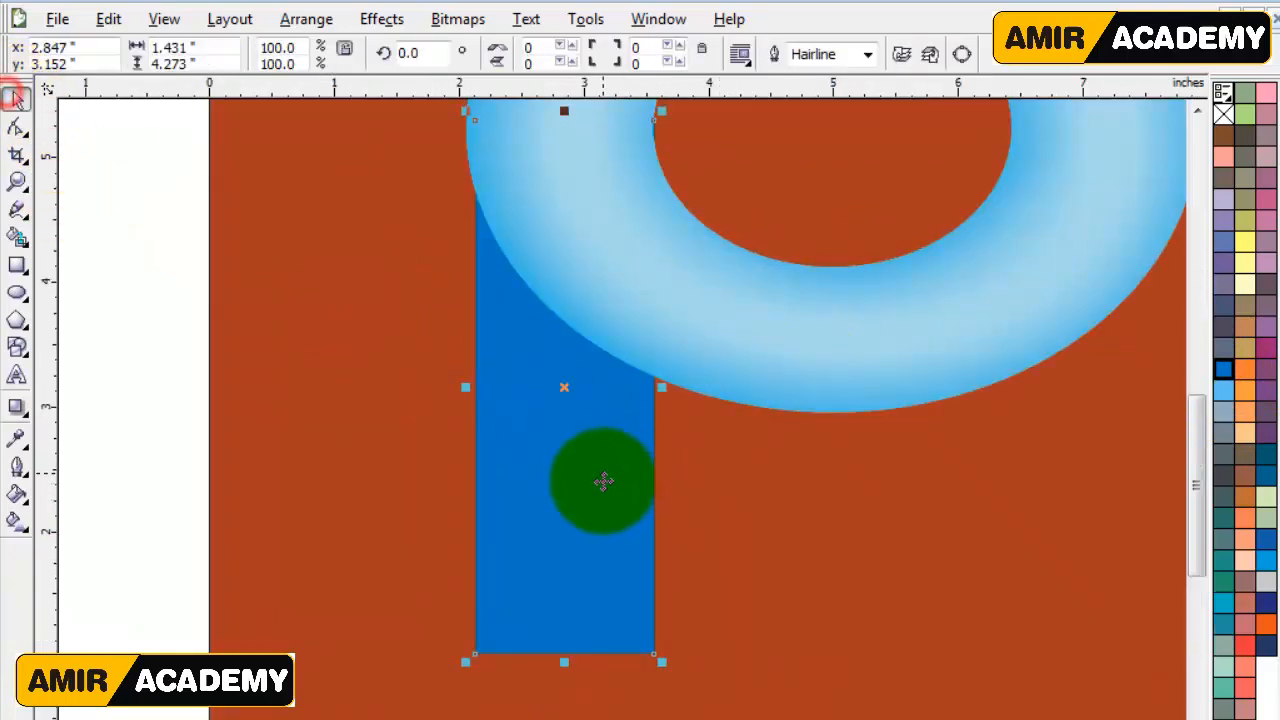
{"action": "right_click", "coordinate": [1224, 117]}
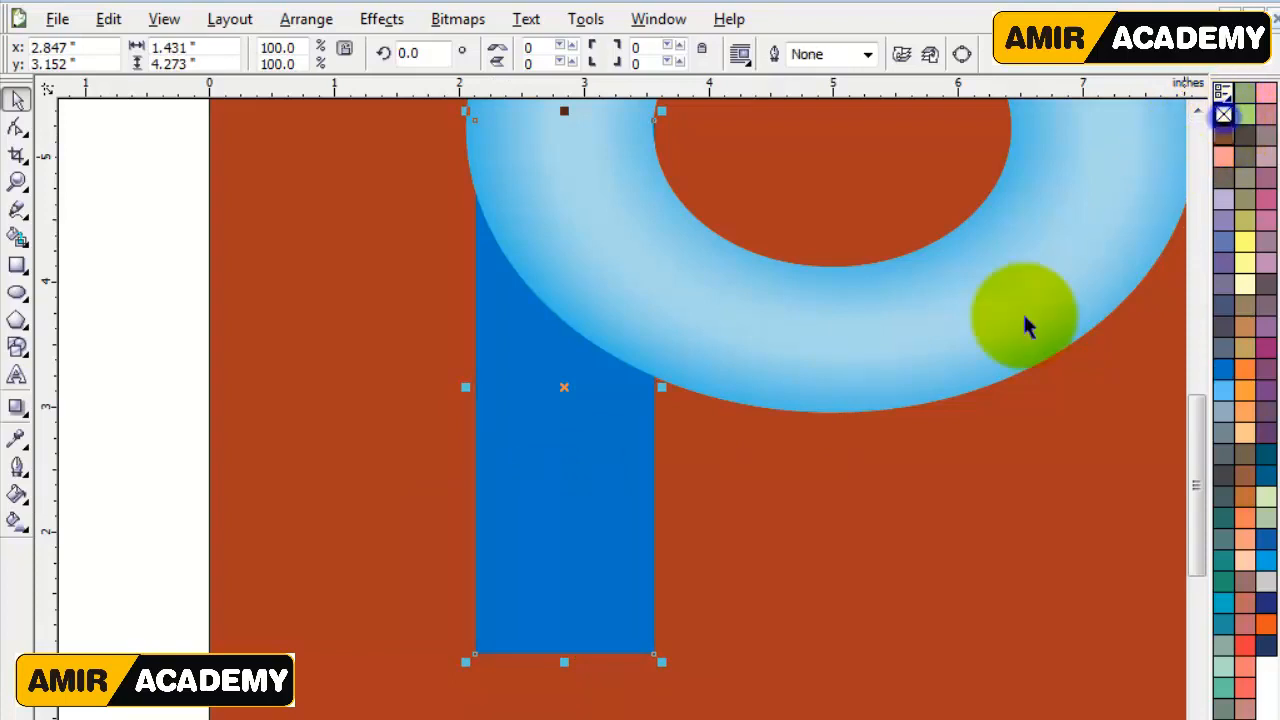
Give the stem a horizontal linear gradient from blue to Ice Blue with a white node in between, ending just past its right edge.
{"action": "left_click", "coordinate": [17, 522]}
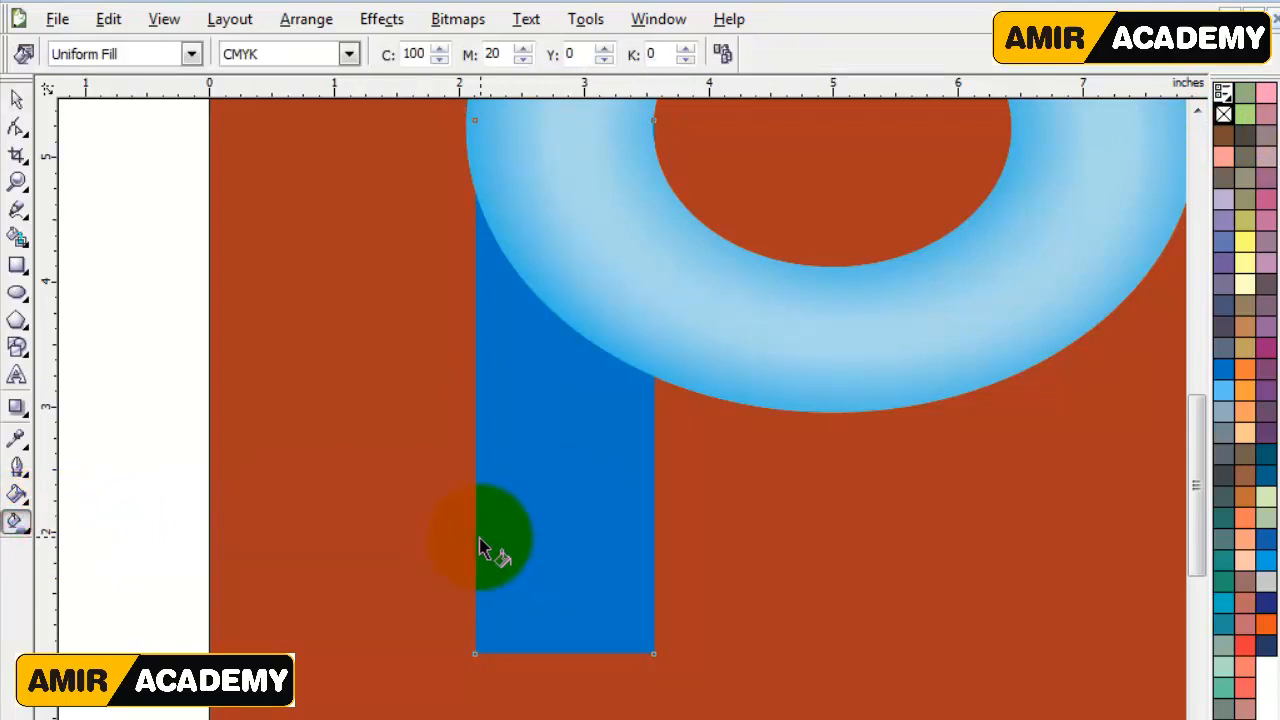
{"action": "left_click_drag", "start_coordinate": [476, 538], "coordinate": [644, 537]}
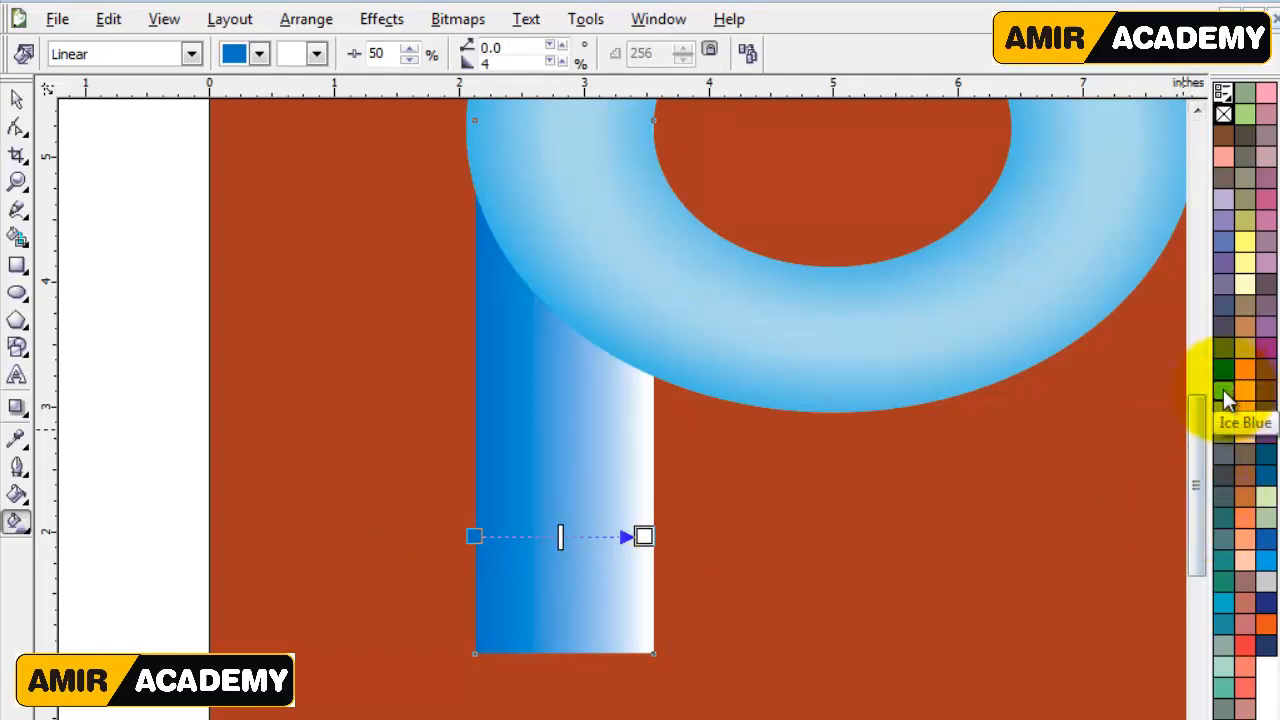
{"action": "left_click_drag", "start_coordinate": [1223, 389], "coordinate": [617, 536]}
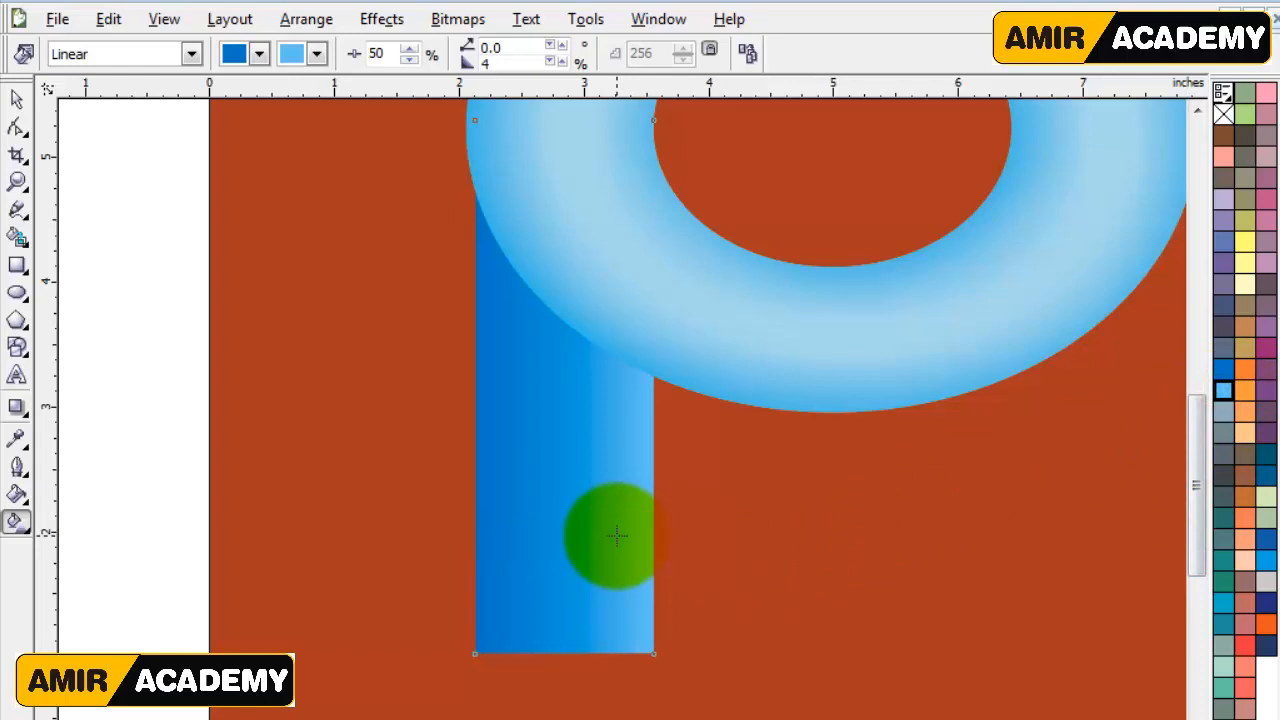
{"action": "left_click", "coordinate": [1224, 718]}
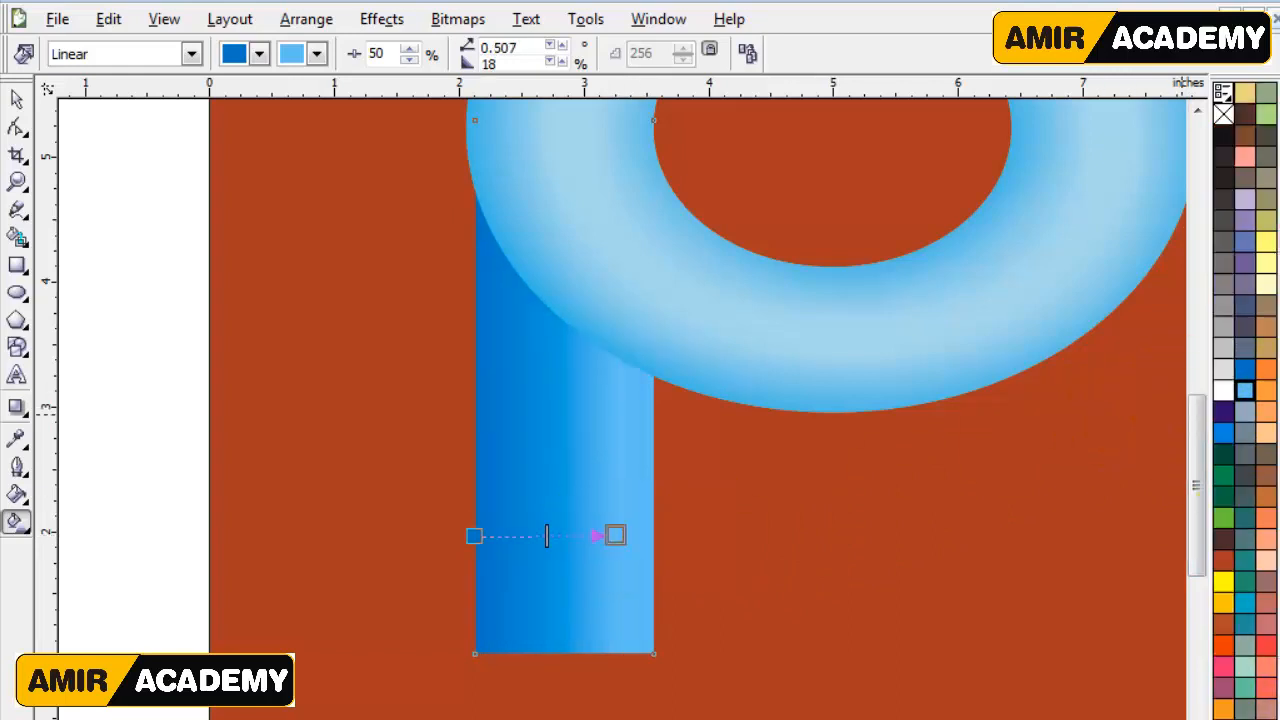
{"action": "left_click_drag", "start_coordinate": [1224, 392], "coordinate": [676, 538]}
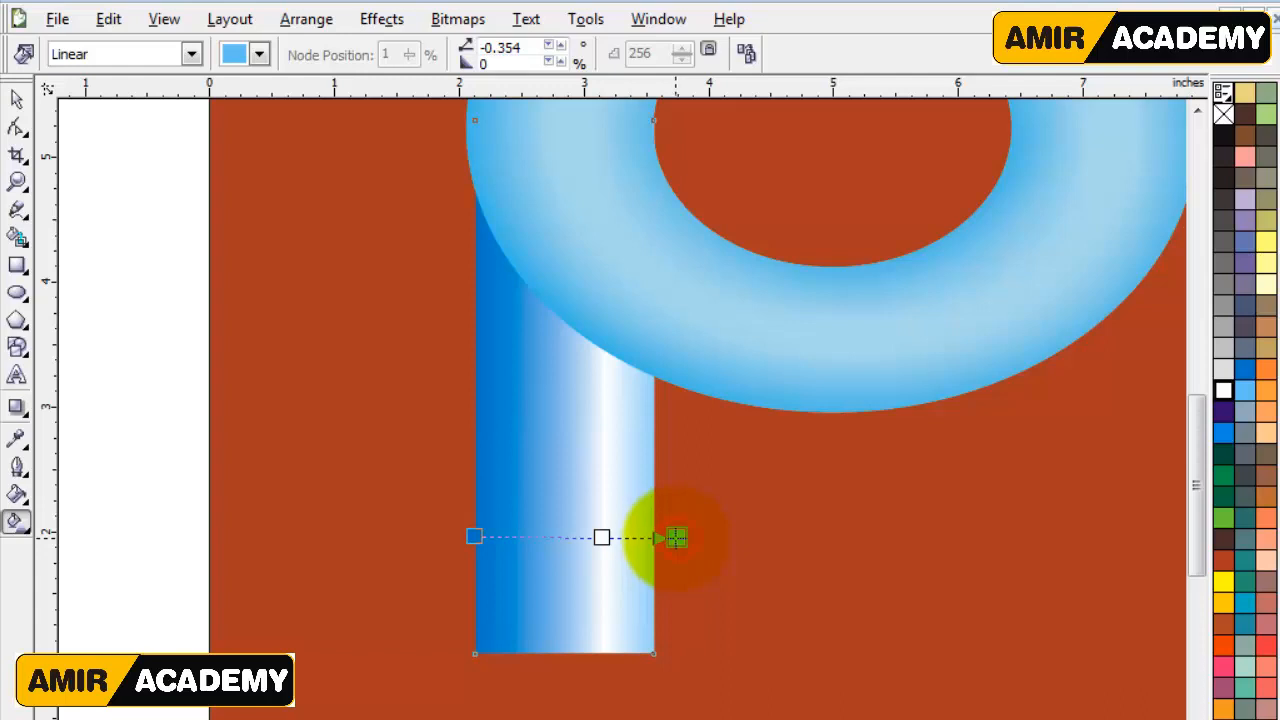
{"action": "left_click", "coordinate": [18, 100]}
{"action": "scroll", "coordinate": [514, 371], "scroll_direction": "down", "scroll_amount": 2}
{"action": "left_click", "coordinate": [703, 686]}
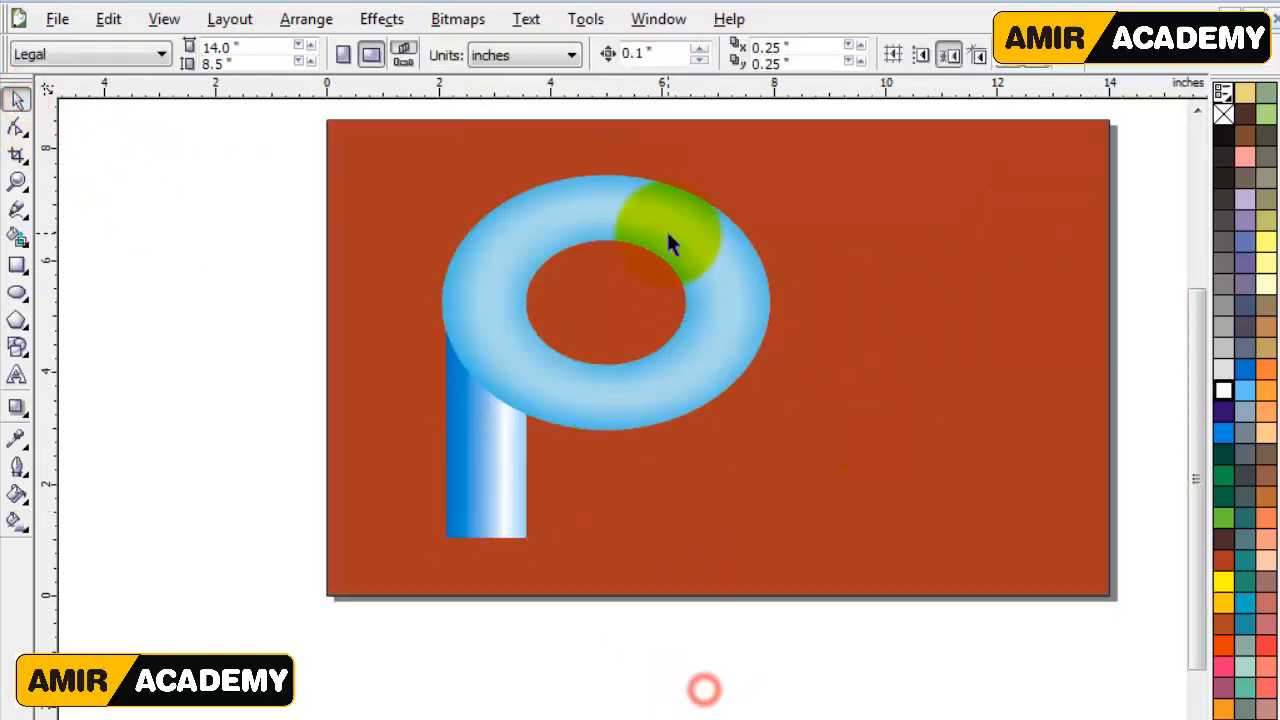
Duplicate the ring and stem to the right and mirror the copy vertically and horizontally.
{"action": "left_click_drag", "start_coordinate": [516, 363], "coordinate": [783, 437]}
{"action": "right_click", "coordinate": [783, 437]}
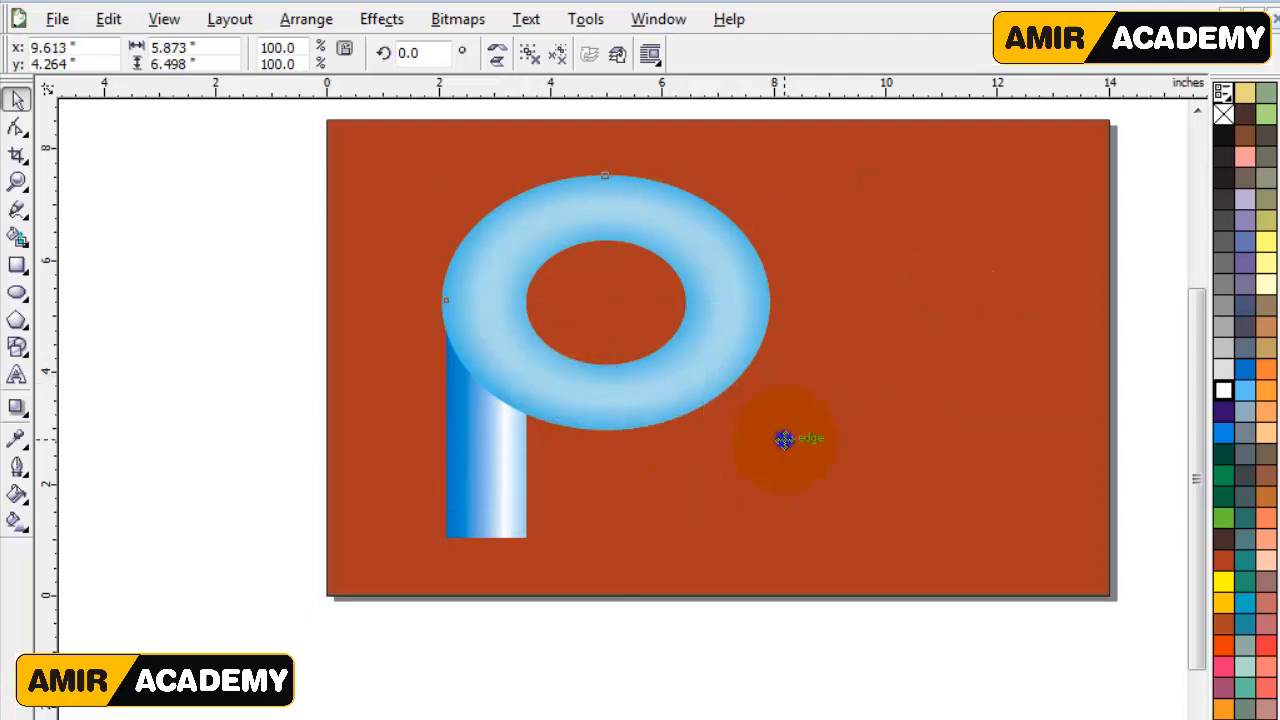
{"action": "left_click", "coordinate": [496, 57]}
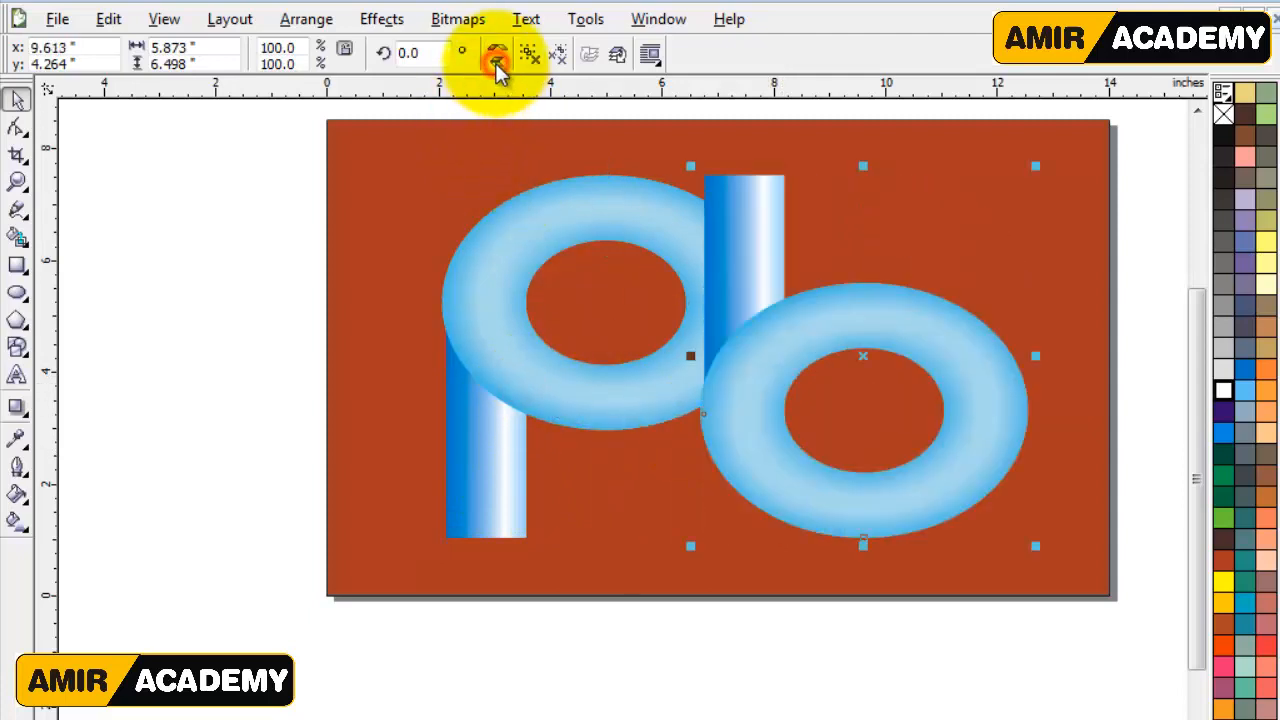
{"action": "left_click_drag", "start_coordinate": [925, 369], "coordinate": [913, 326]}
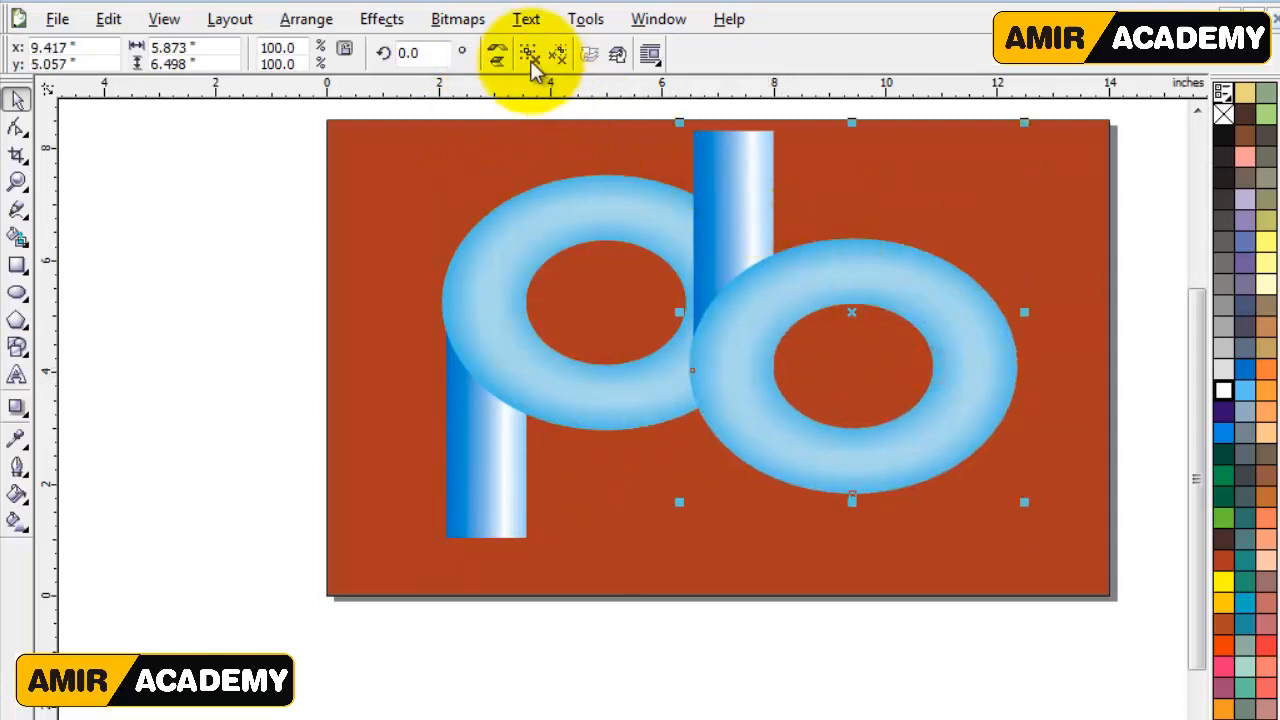
{"action": "left_click", "coordinate": [497, 52]}
{"action": "left_click", "coordinate": [1200, 111]}
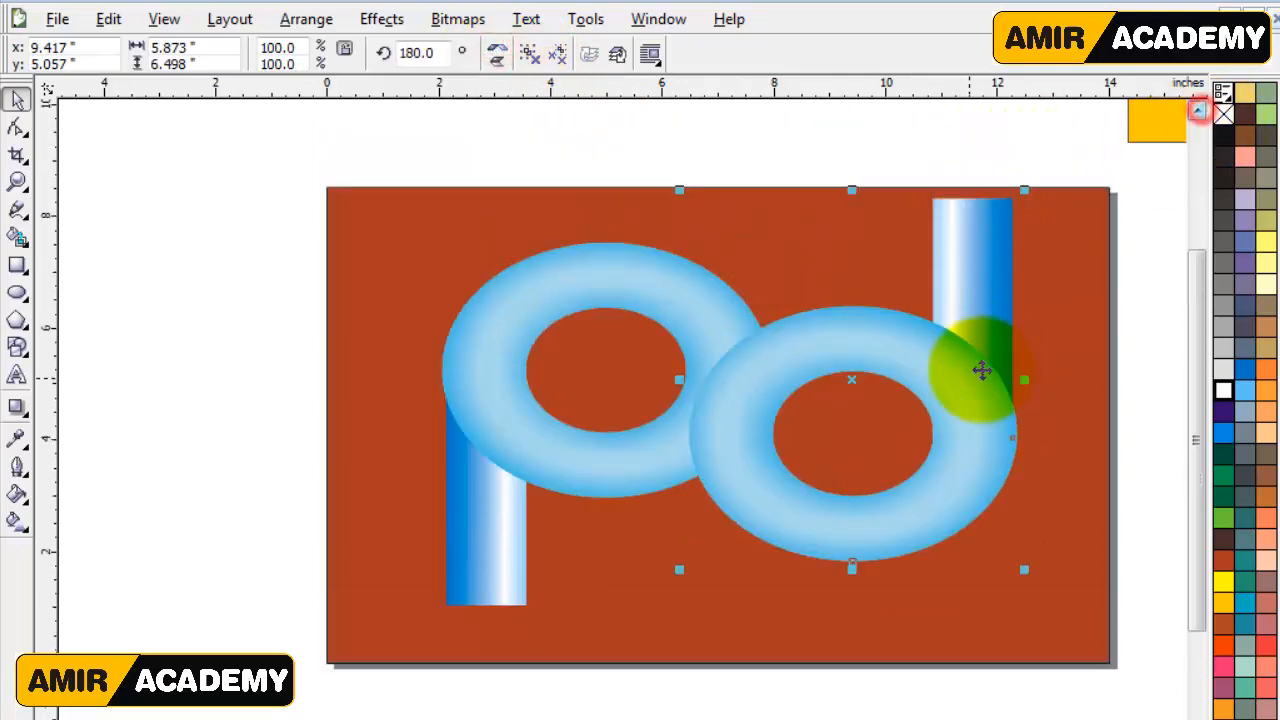
Move the mirrored copy left about 2.37 in so the rings overlap, and shift both shapes down about 0.94 in.
{"action": "left_click_drag", "start_coordinate": [983, 370], "coordinate": [857, 344]}
{"action": "left_click", "coordinate": [1200, 111]}
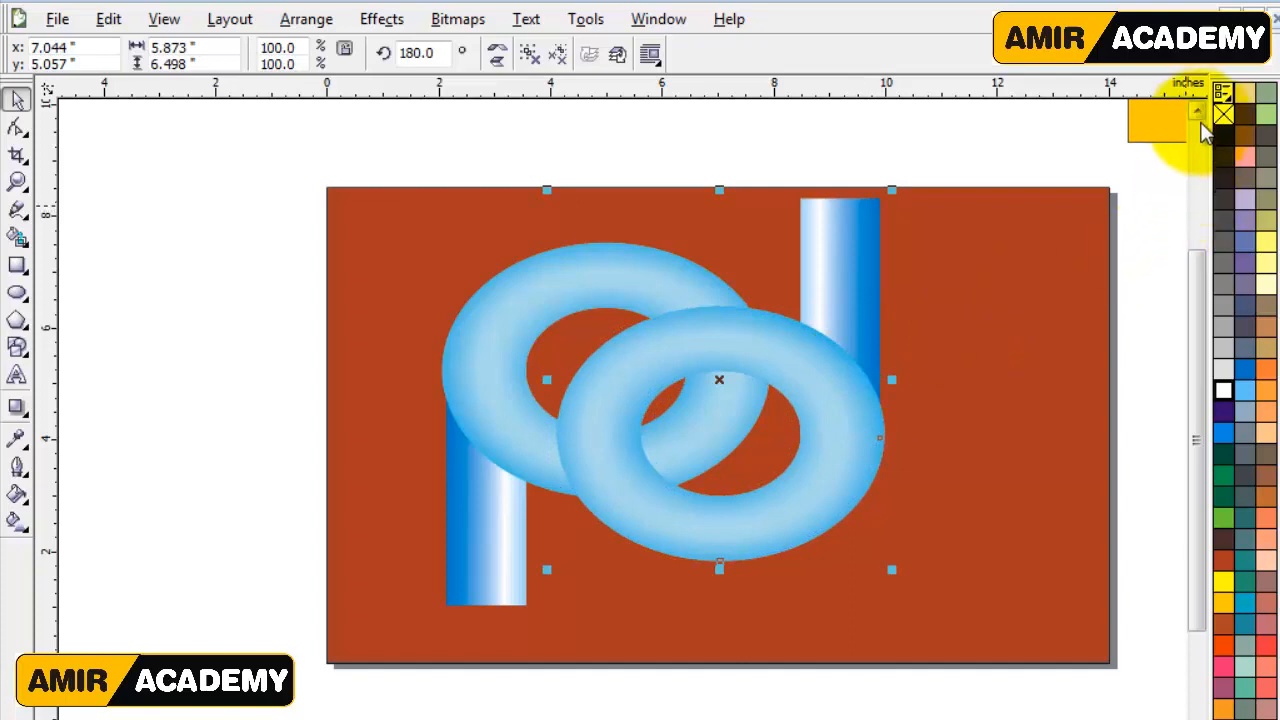
{"action": "left_click", "coordinate": [537, 357], "text": "shift"}
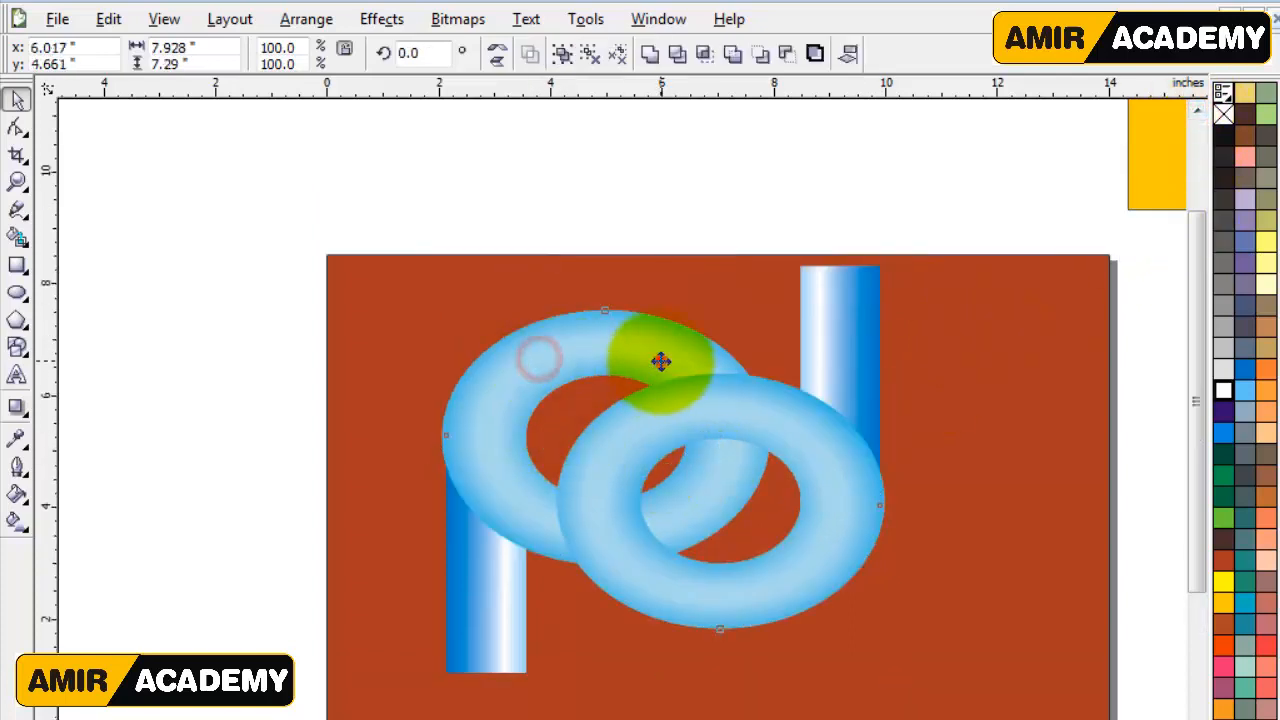
{"action": "left_click_drag", "start_coordinate": [660, 360], "coordinate": [649, 417]}
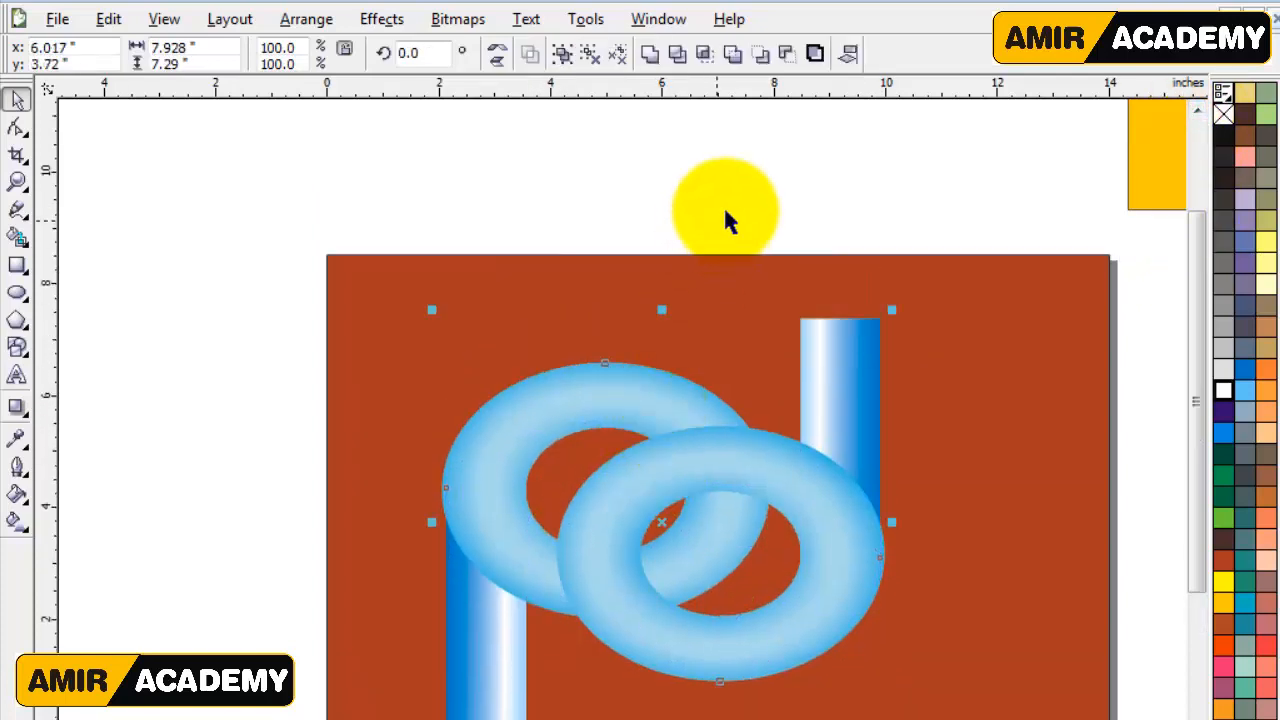
Raise the mirrored copy about 0.76 in and ungroup its ring and stem.
{"action": "left_click", "coordinate": [729, 206]}
{"action": "left_click_drag", "start_coordinate": [818, 520], "coordinate": [813, 451]}
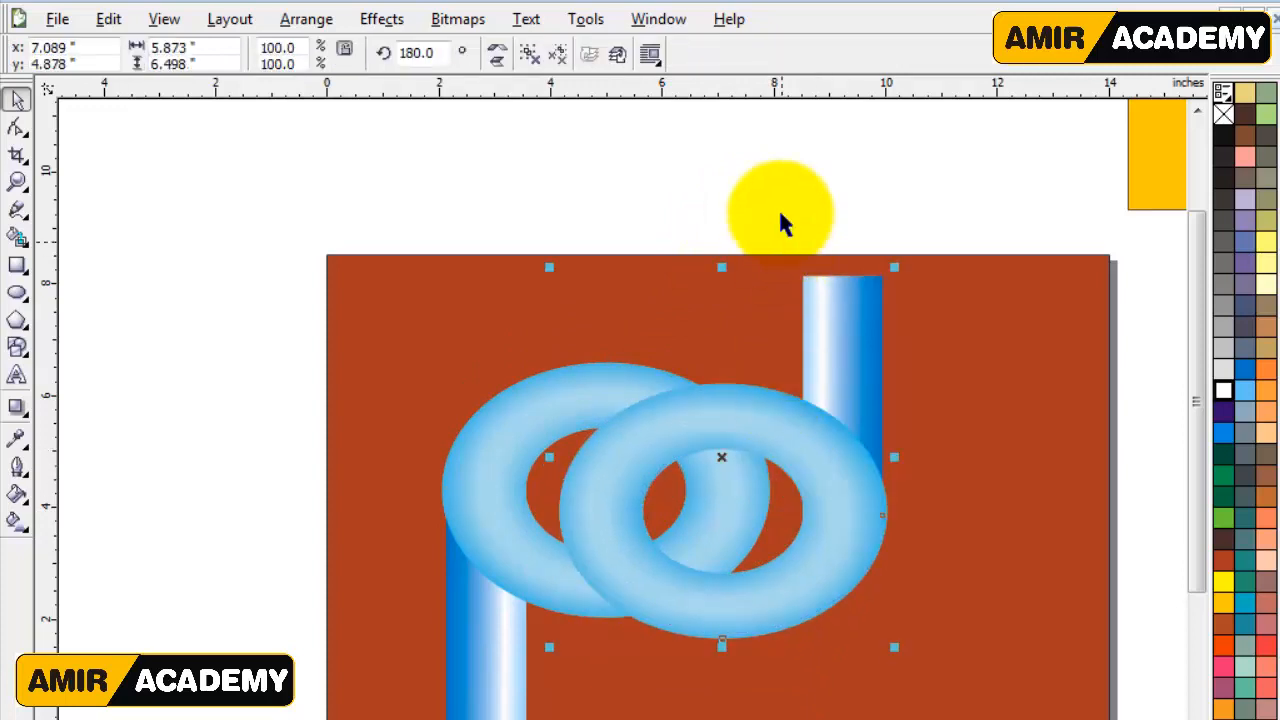
{"action": "left_click", "coordinate": [528, 56]}
{"action": "left_click", "coordinate": [566, 194]}
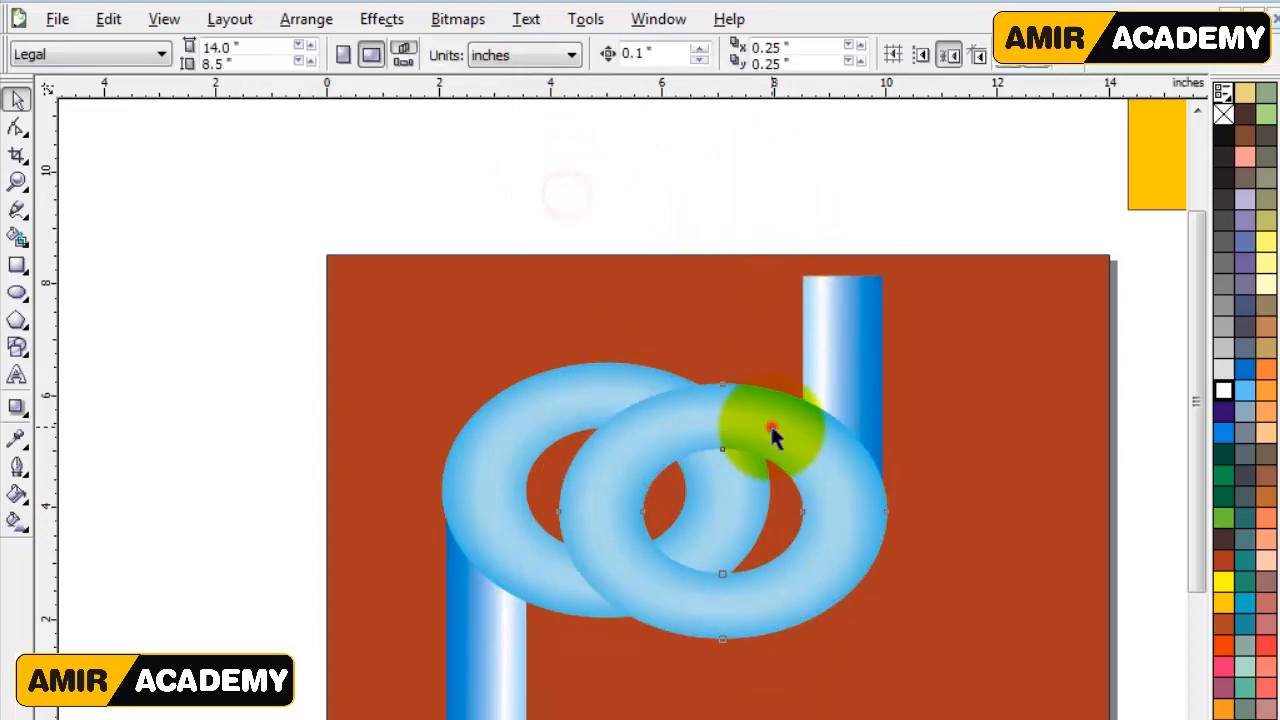
Recolour the front mirrored ring orange, with a golden-yellow glow along the middle of its band.
{"action": "left_click", "coordinate": [772, 434]}
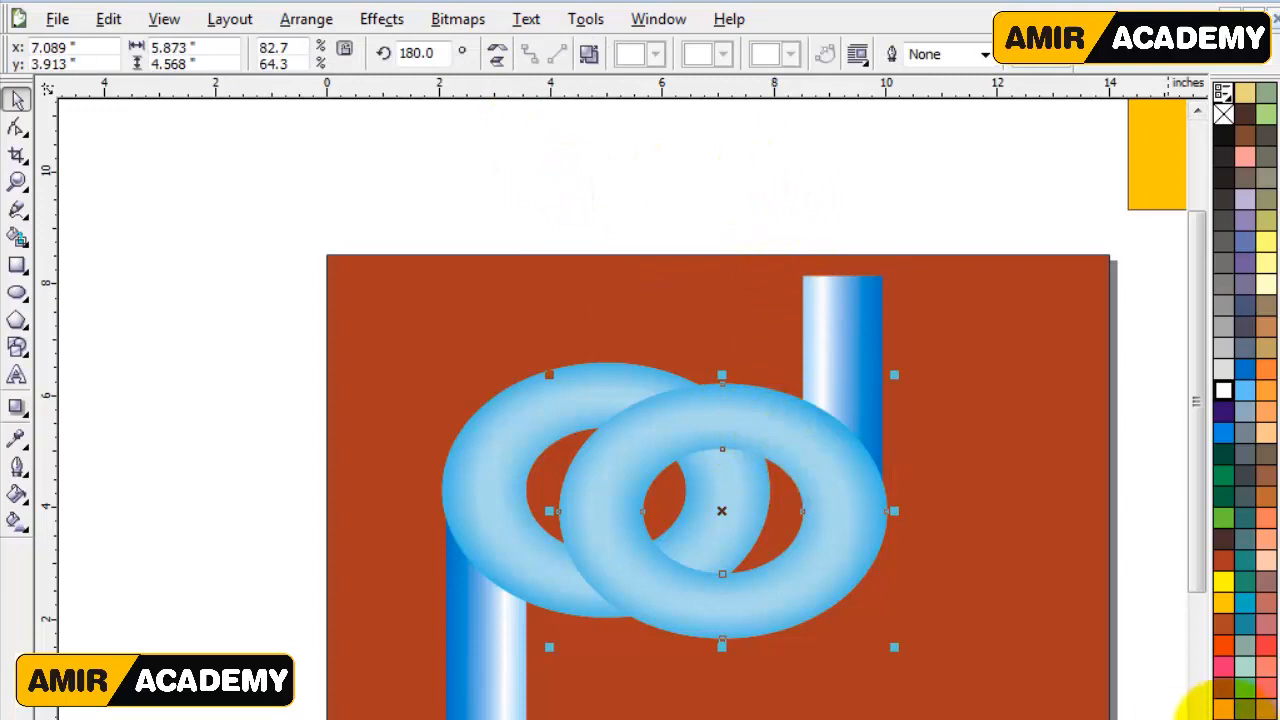
{"action": "left_click", "coordinate": [1222, 706]}
{"action": "left_click", "coordinate": [834, 194]}
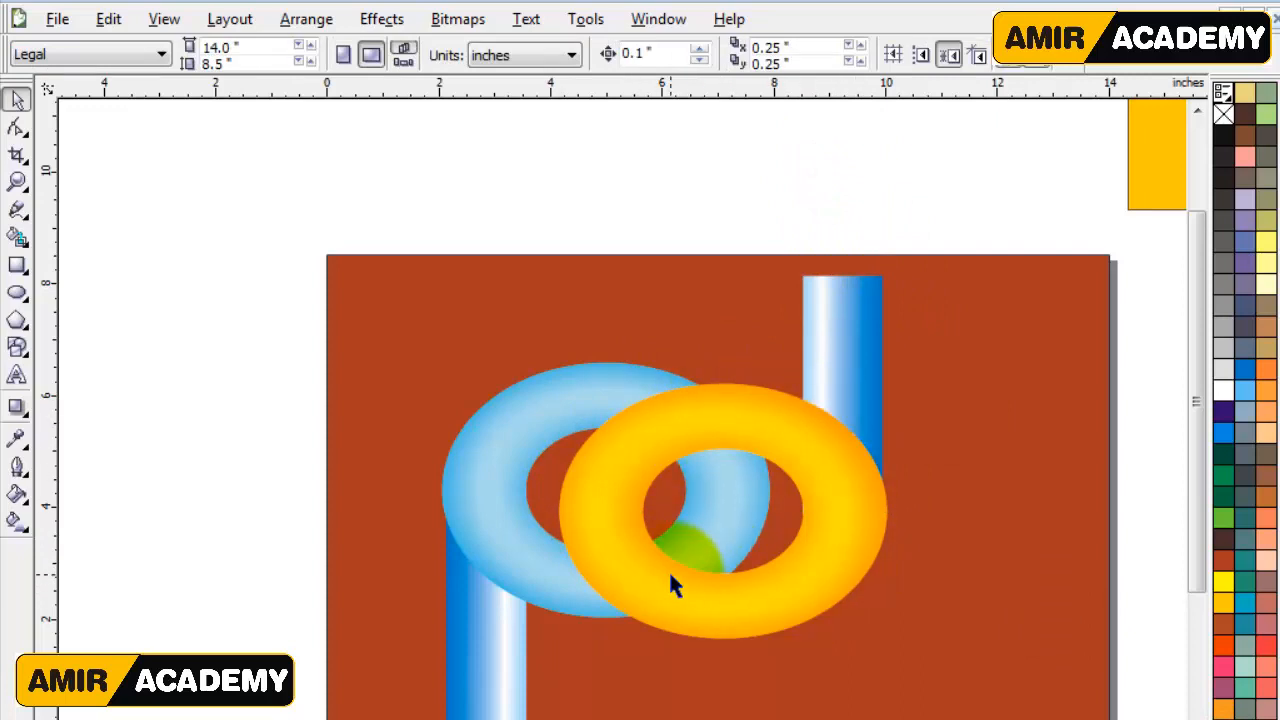
{"action": "left_click_drag", "start_coordinate": [670, 575], "coordinate": [668, 557]}
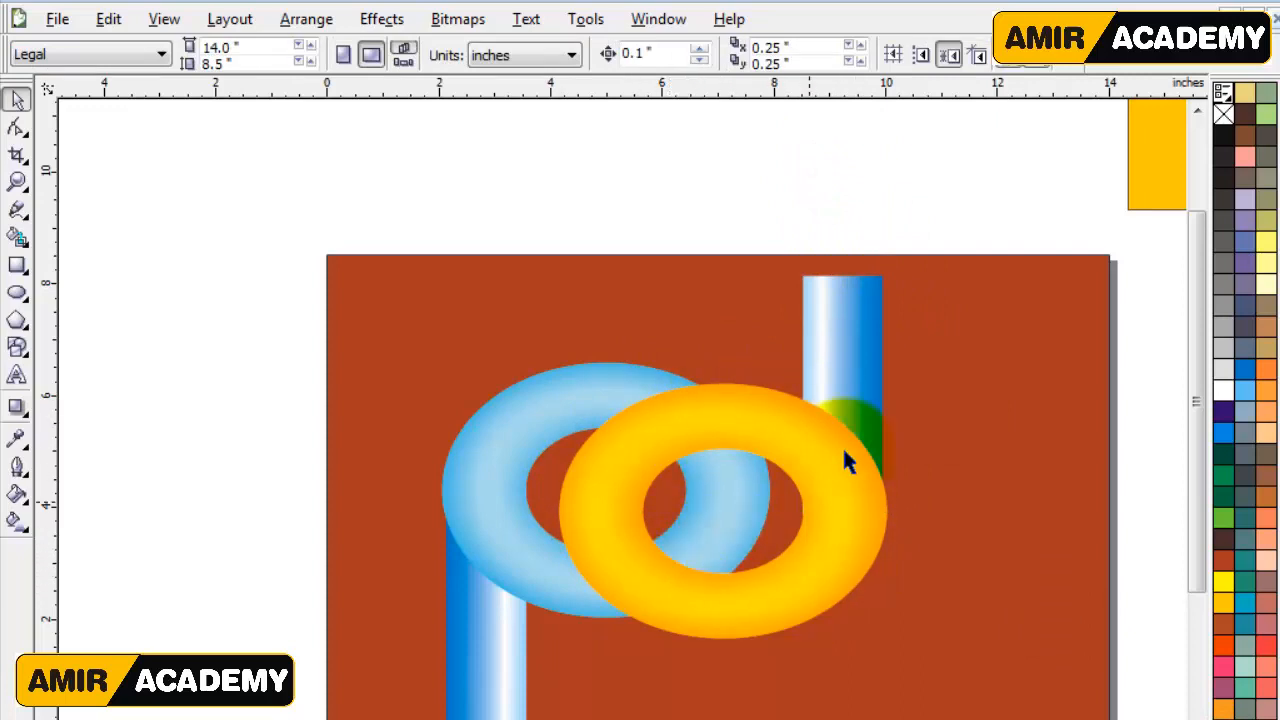
Recolour the mirrored stem's linear gradient to run from orange to golden yellow, with the white node positioned at 40%.
{"action": "left_click", "coordinate": [840, 325]}
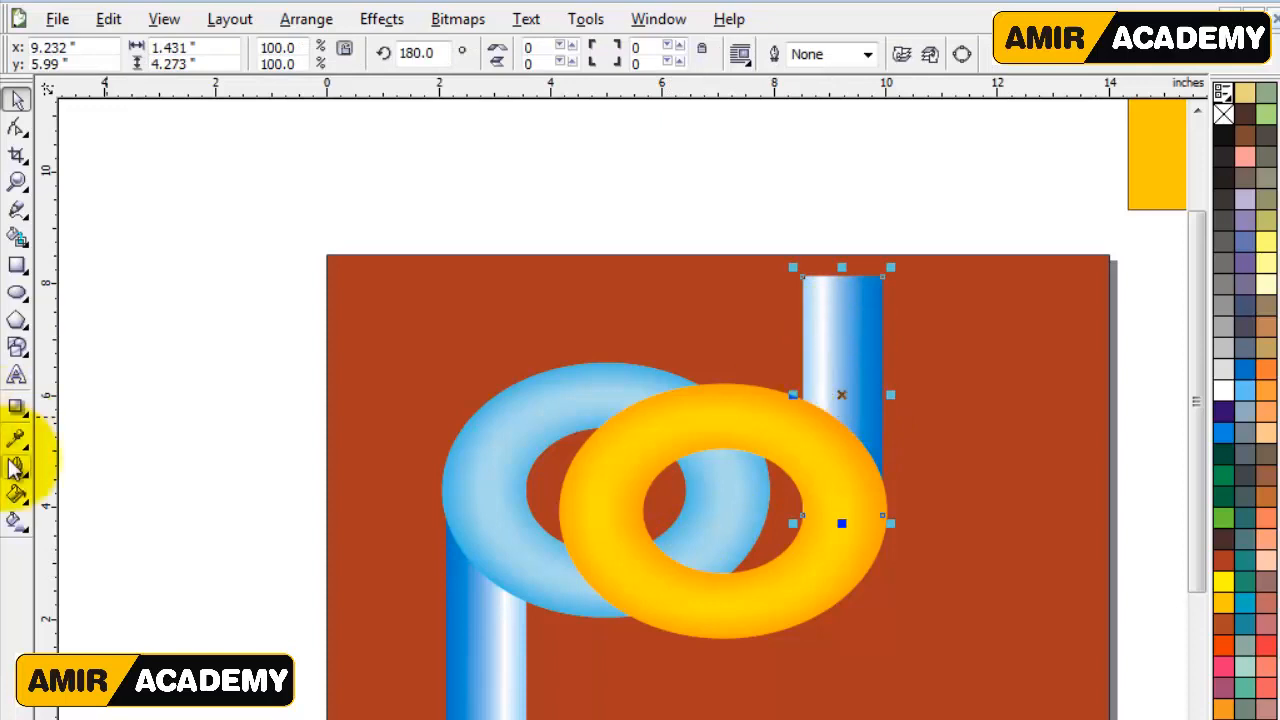
{"action": "left_click", "coordinate": [16, 520]}
{"action": "left_click_drag", "start_coordinate": [1224, 700], "coordinate": [881, 329]}
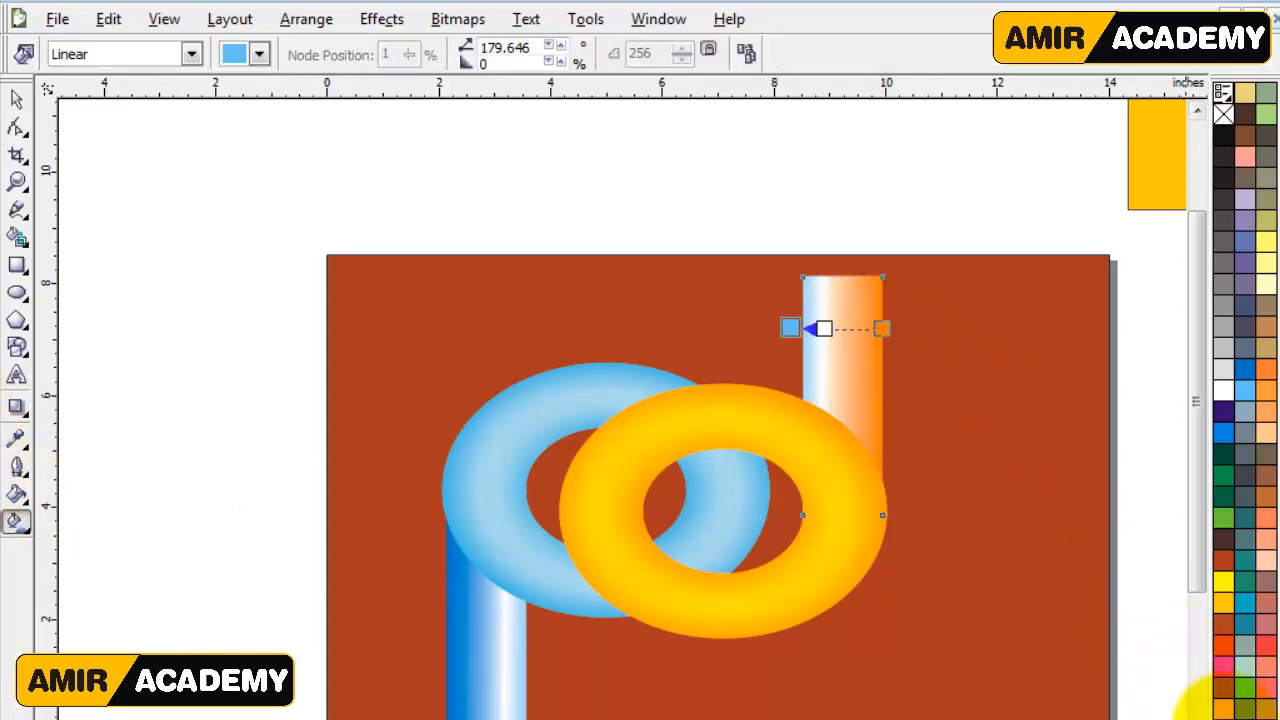
{"action": "left_click_drag", "start_coordinate": [1222, 708], "coordinate": [790, 328]}
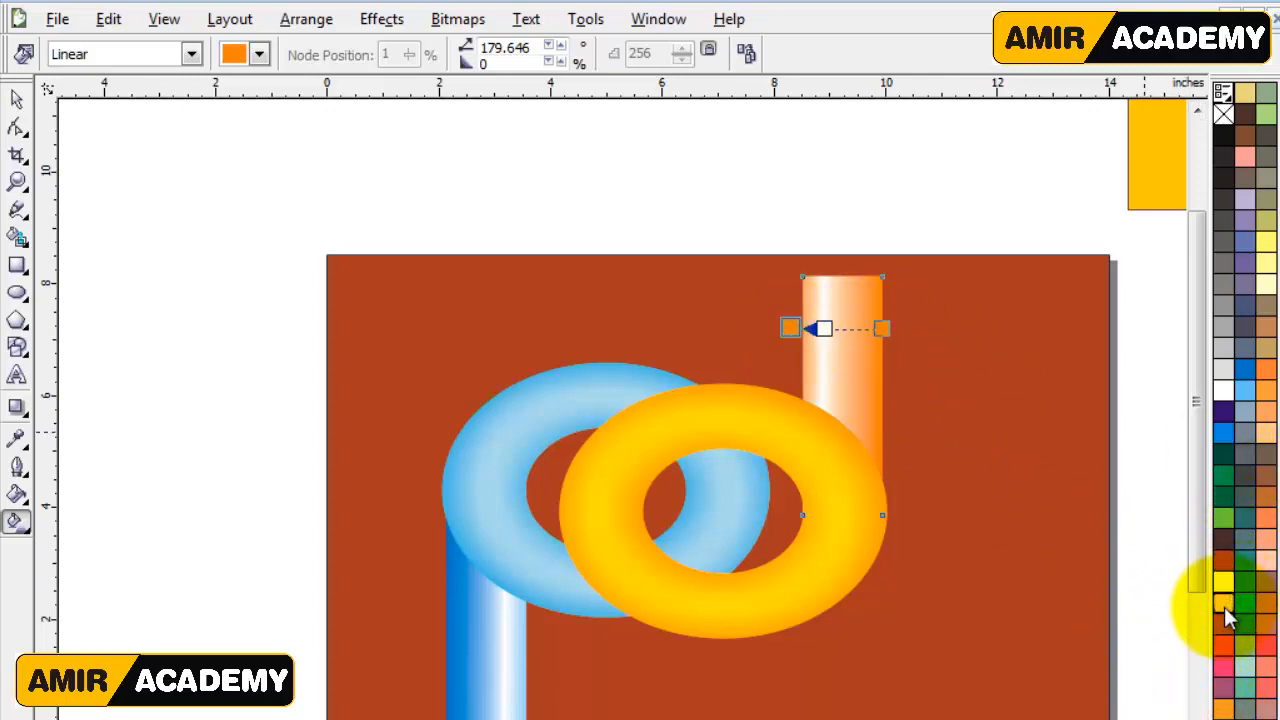
{"action": "left_click_drag", "start_coordinate": [1224, 602], "coordinate": [843, 329]}
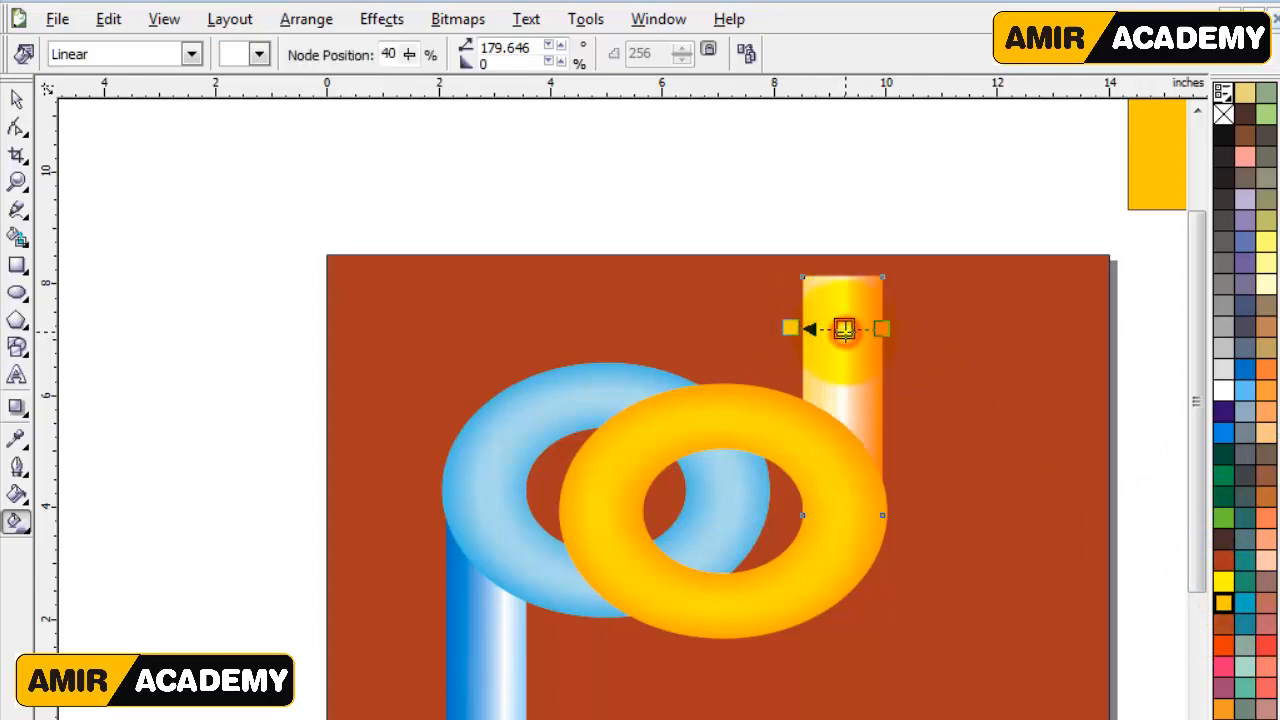
{"action": "left_click", "coordinate": [17, 99]}
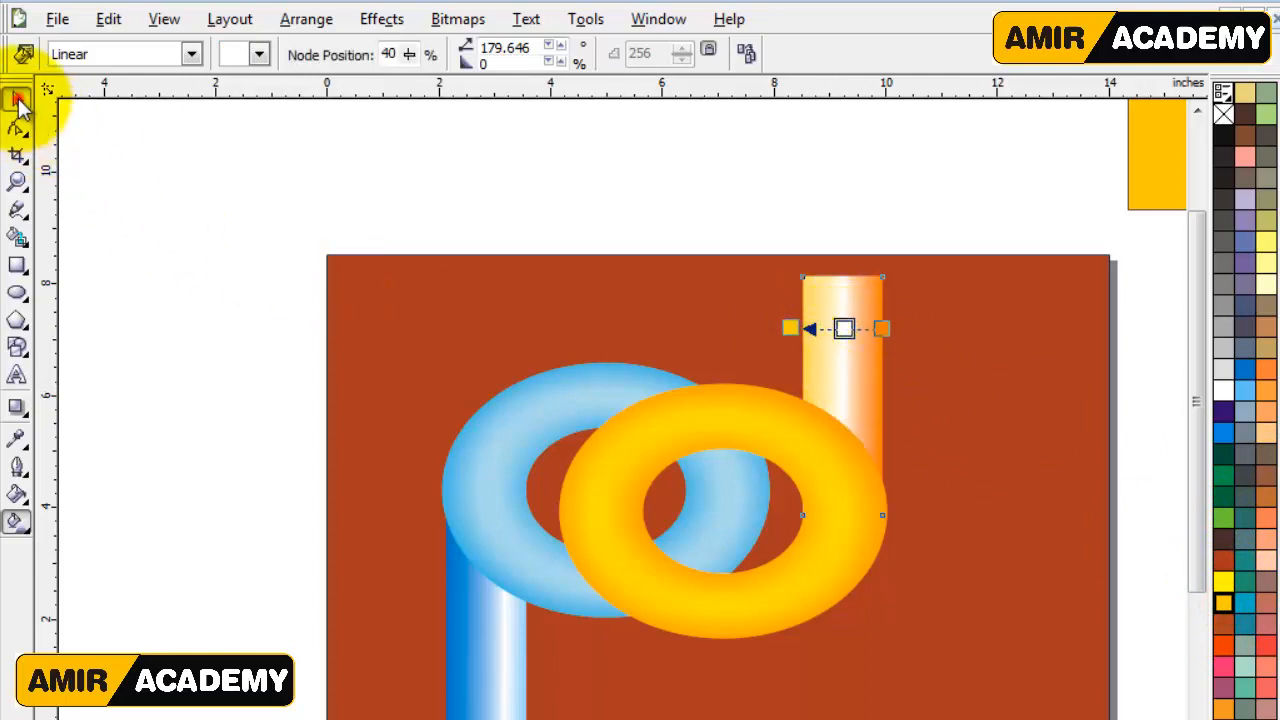
{"action": "left_click", "coordinate": [525, 160]}
Zoom in closely on the upper part of the overlap between the blue and gold rings.
{"action": "key", "text": "z"}
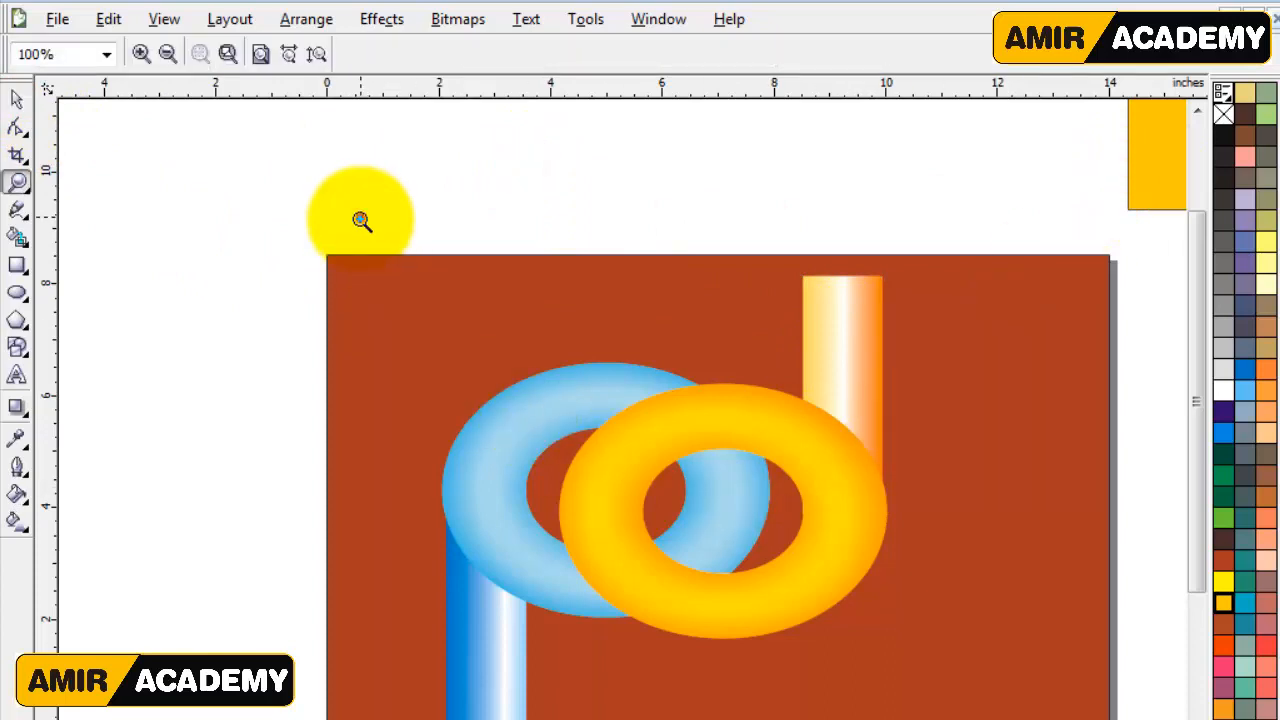
{"action": "mouse_move", "coordinate": [361, 217]}
{"action": "left_mouse_down"}
{"action": "mouse_move", "coordinate": [877, 683]}
{"action": "mouse_move", "coordinate": [947, 716]}
{"action": "left_mouse_up"}
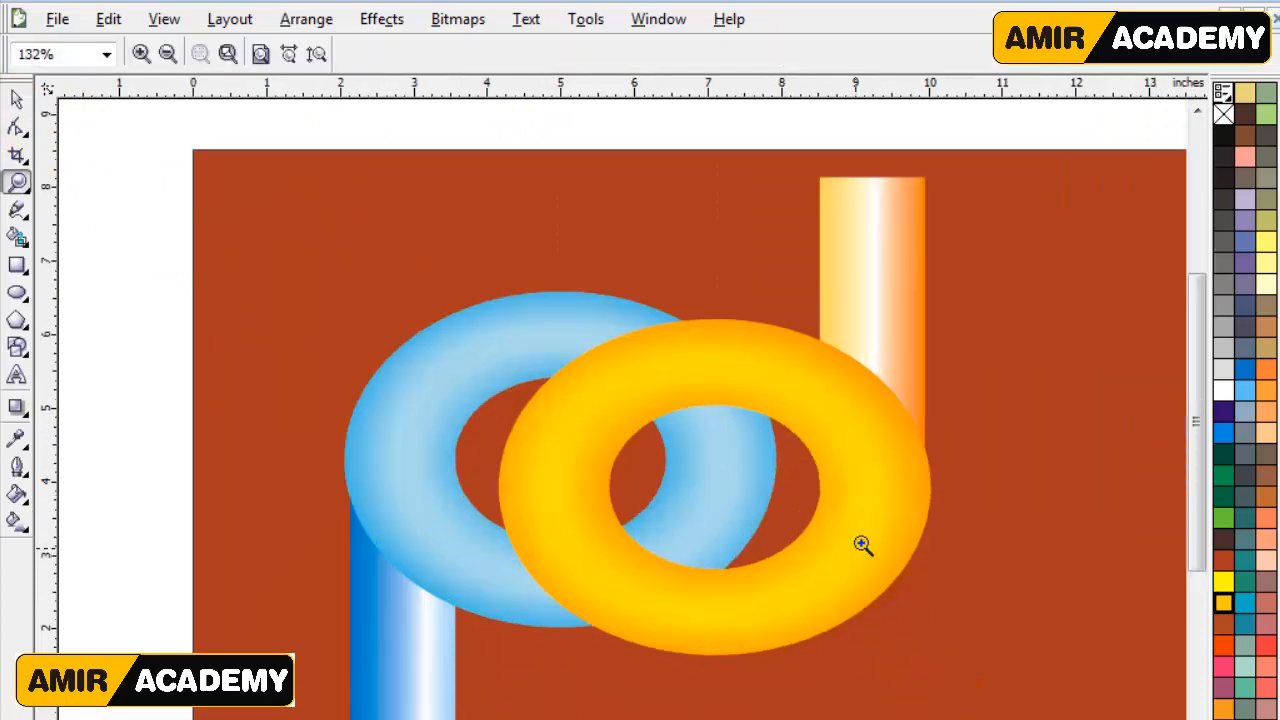
{"action": "left_click_drag", "start_coordinate": [1197, 374], "coordinate": [1188, 404]}
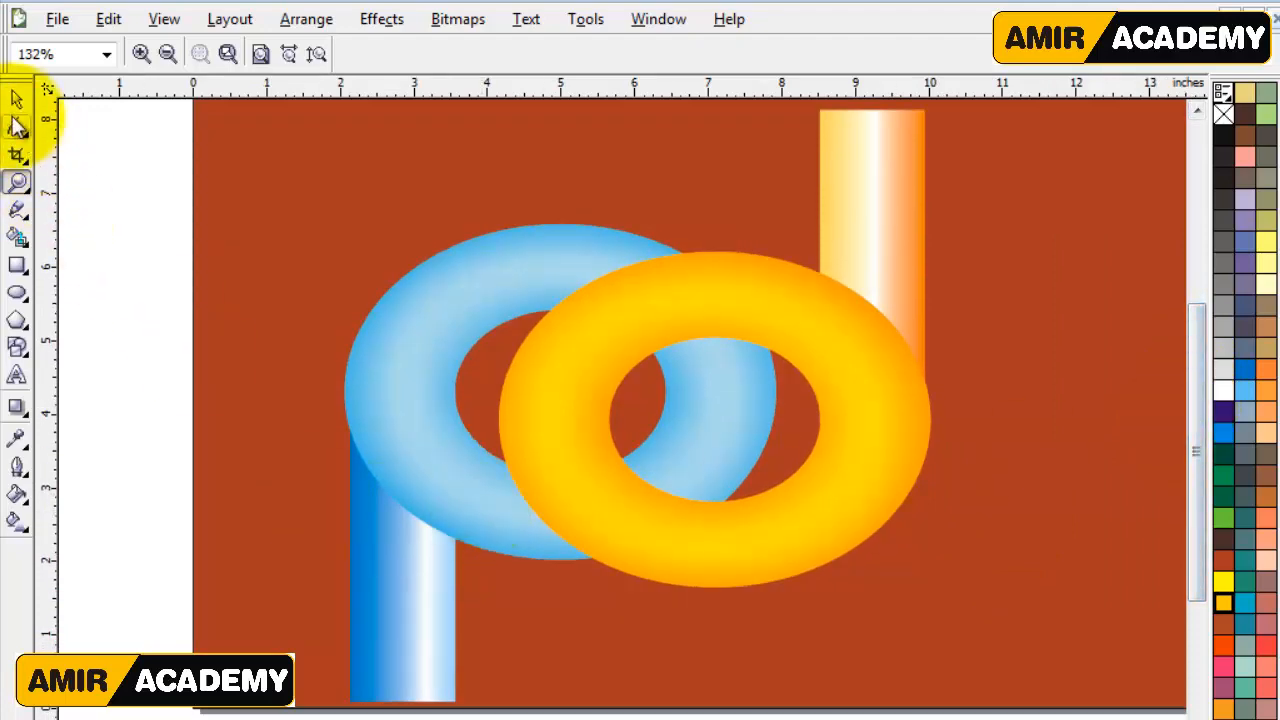
{"action": "left_click", "coordinate": [16, 99]}
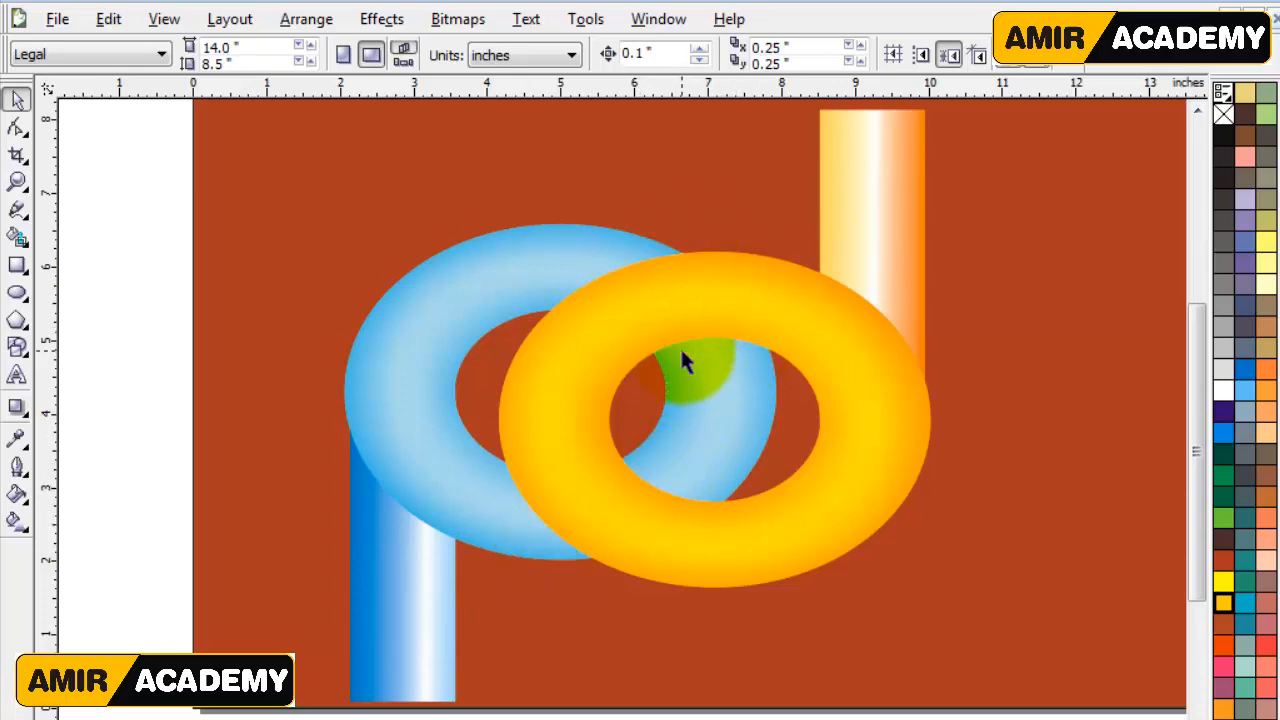
{"action": "key", "text": "z"}
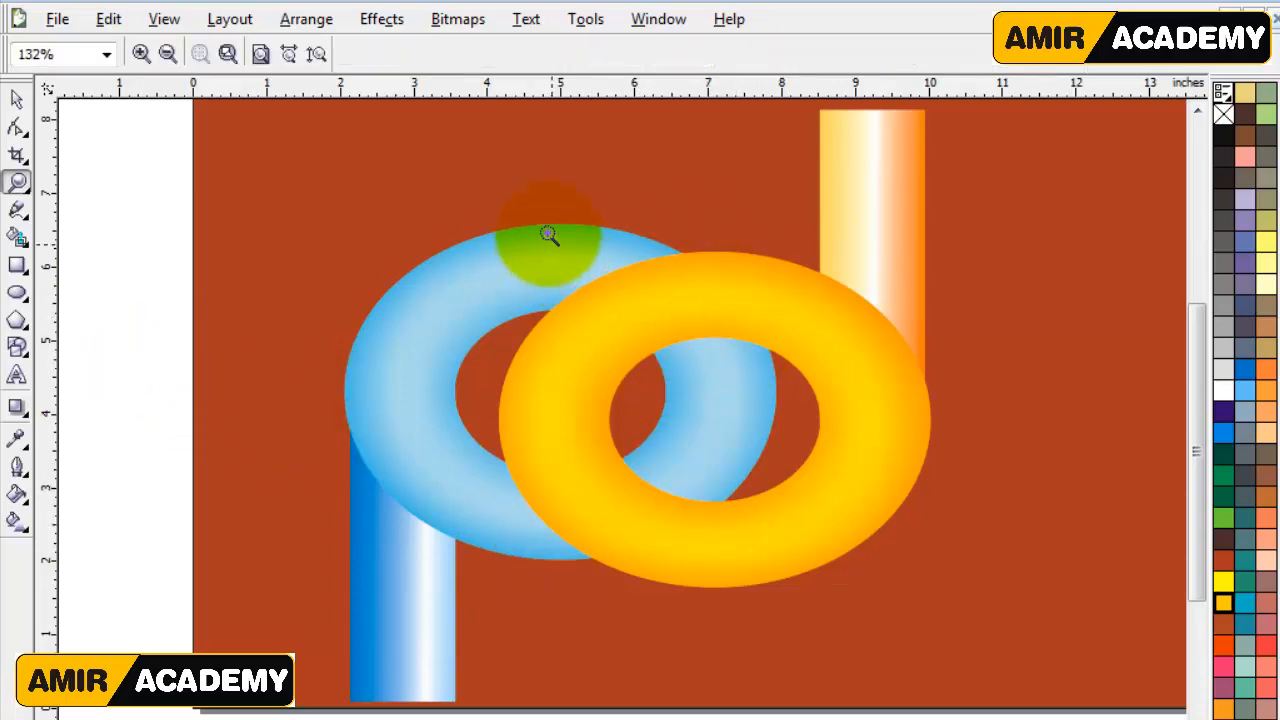
{"action": "left_click_drag", "start_coordinate": [531, 202], "coordinate": [877, 471]}
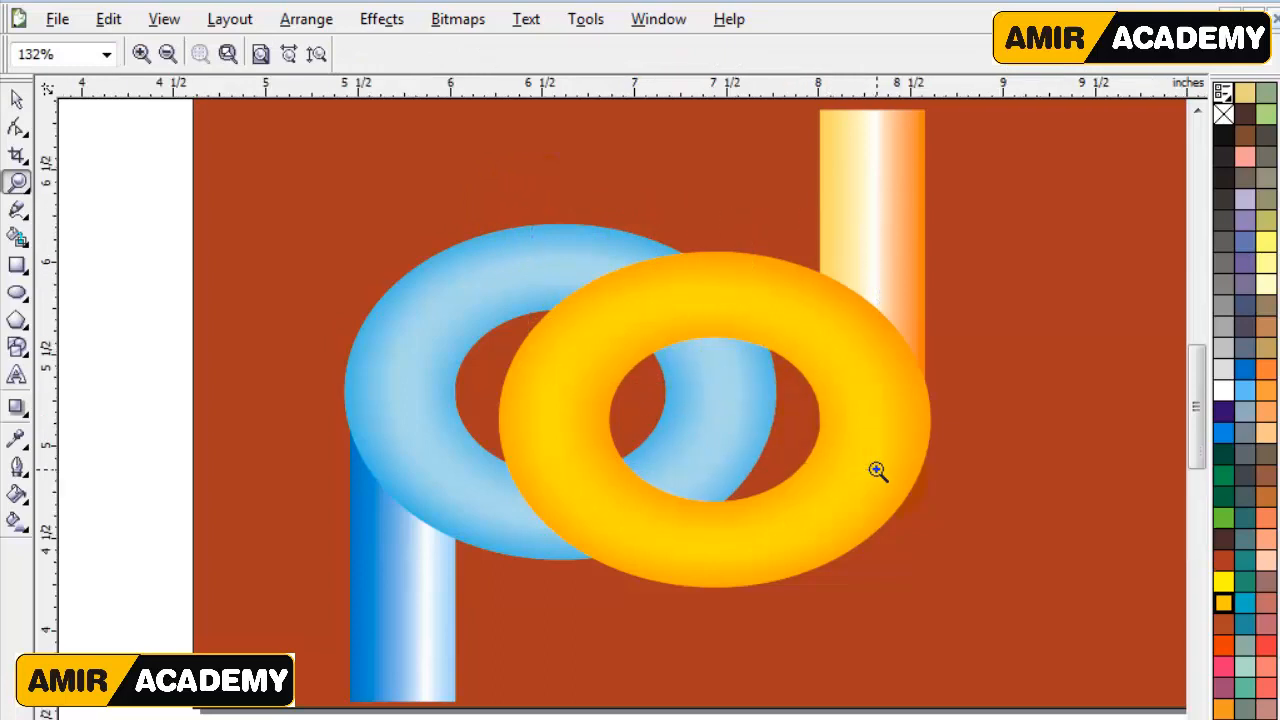
{"action": "left_click_drag", "start_coordinate": [1197, 413], "coordinate": [1197, 423]}
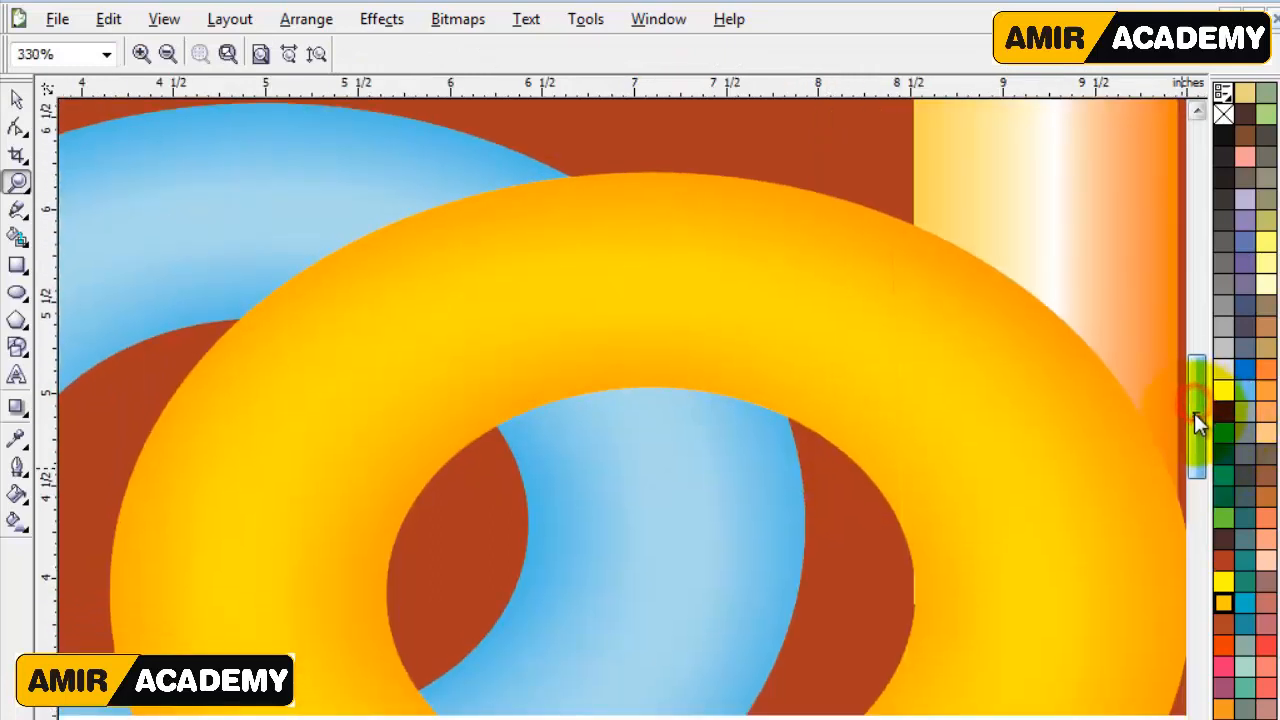
{"action": "left_click", "coordinate": [22, 214]}
{"action": "left_click", "coordinate": [146, 224]}
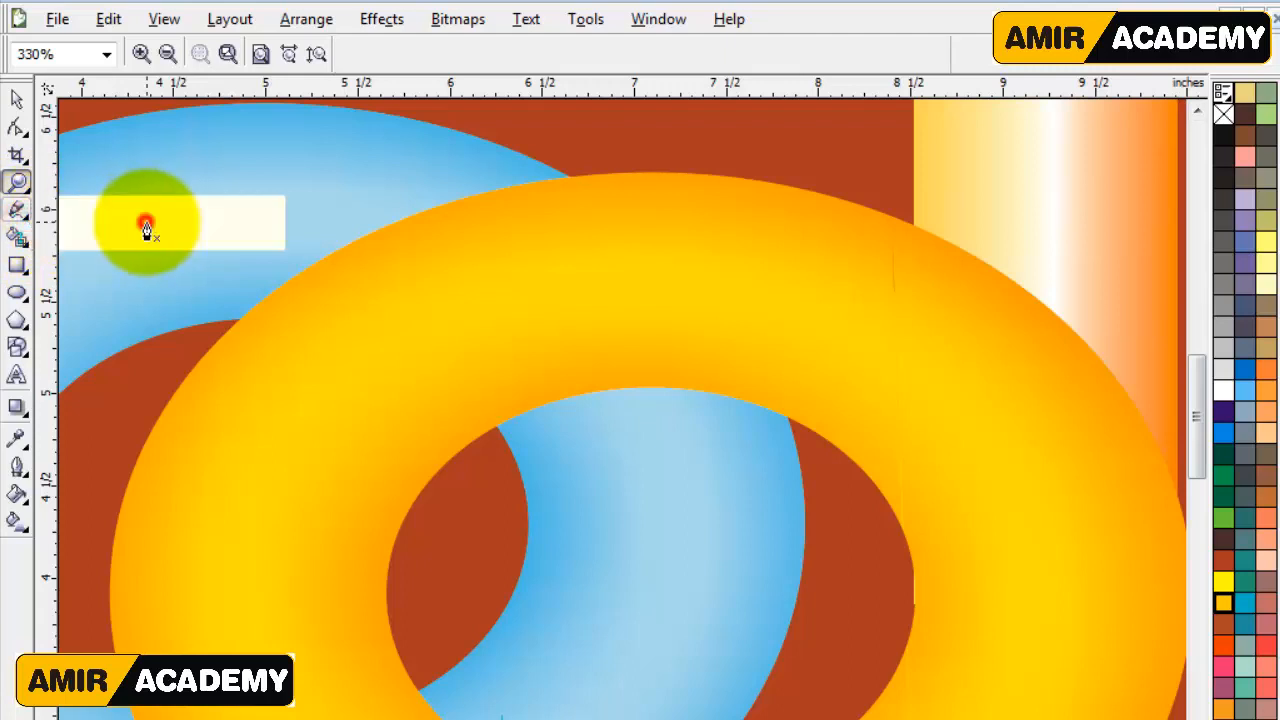
{"action": "left_click", "coordinate": [236, 320]}
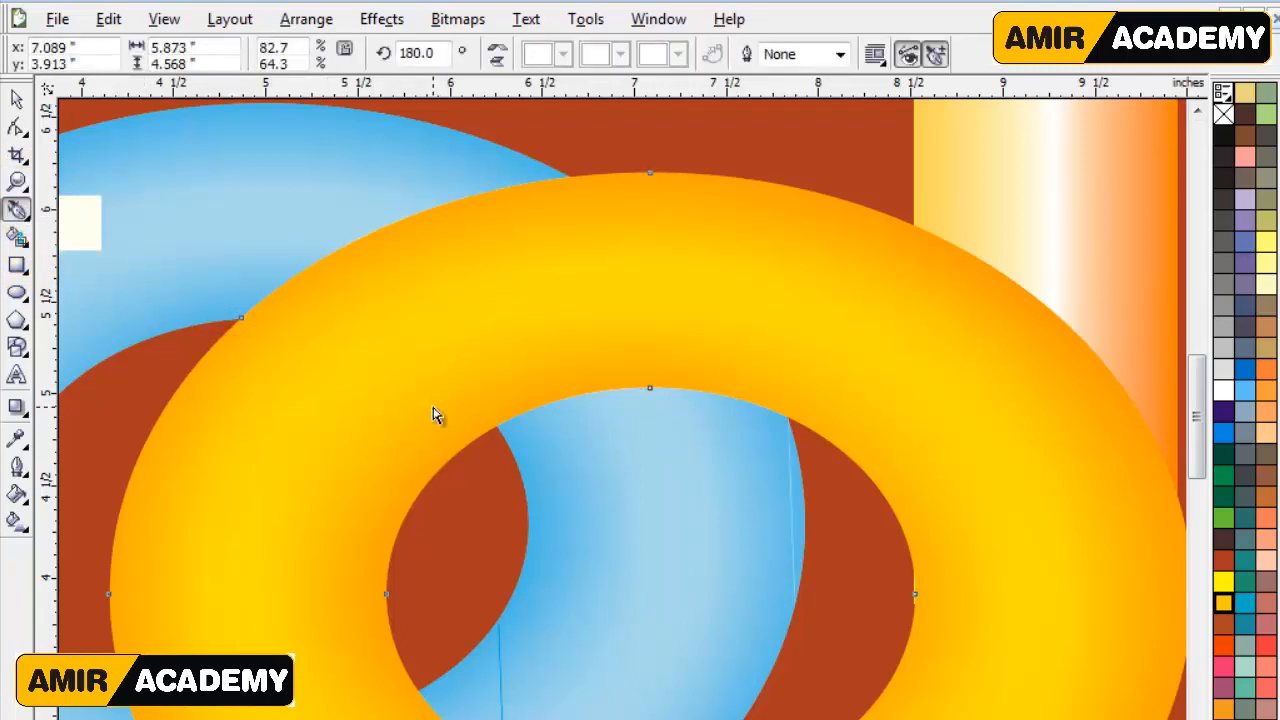
{"action": "left_click", "coordinate": [17, 99]}
{"action": "left_click_drag", "start_coordinate": [749, 289], "coordinate": [807, 290]}
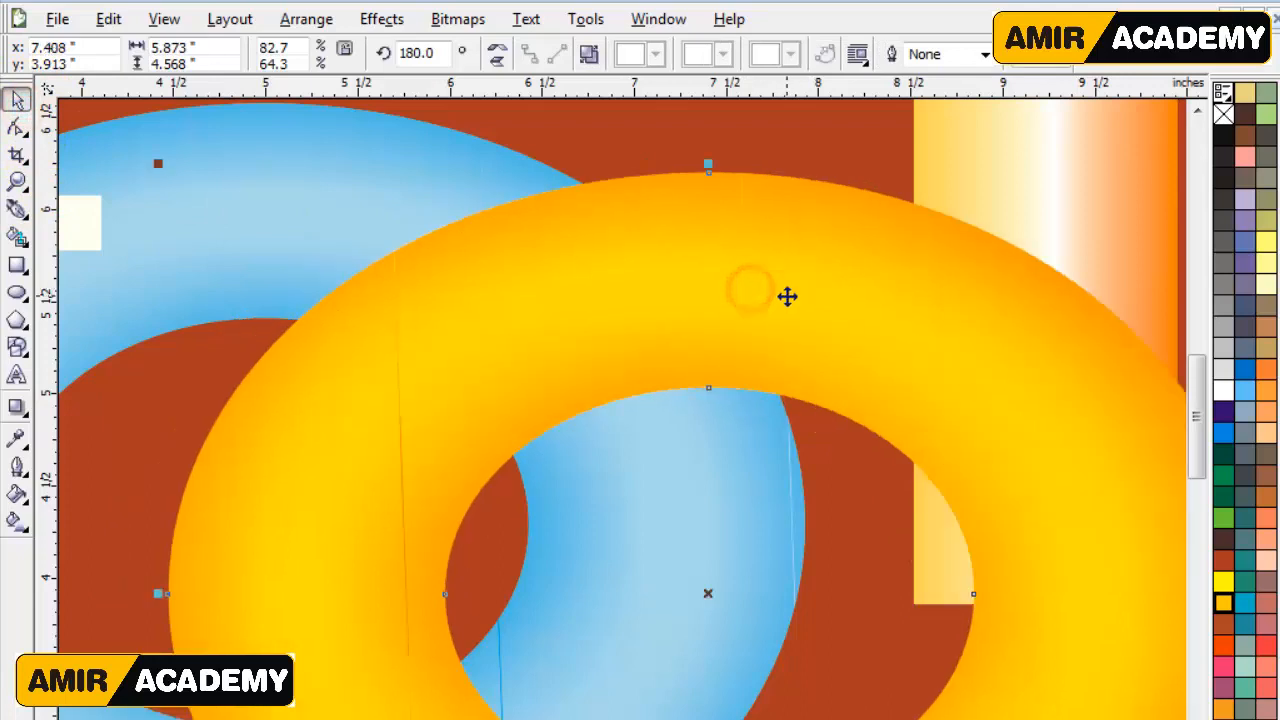
{"action": "key", "text": "ctrl+z"}
Draw a closed, straight-sided Pen outline over the gold ring's upper overlap, with corners at the four crossings of the ring edges.
{"action": "left_click", "coordinate": [17, 210]}
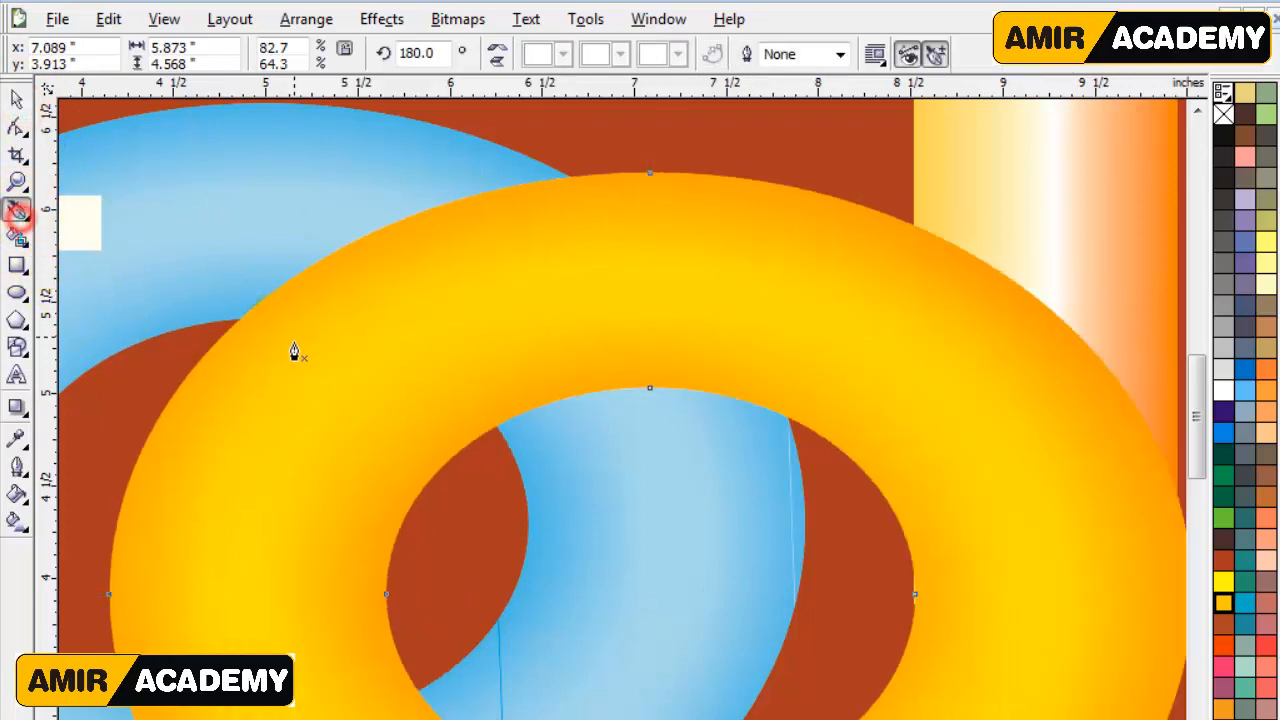
{"action": "left_click", "coordinate": [240, 318]}
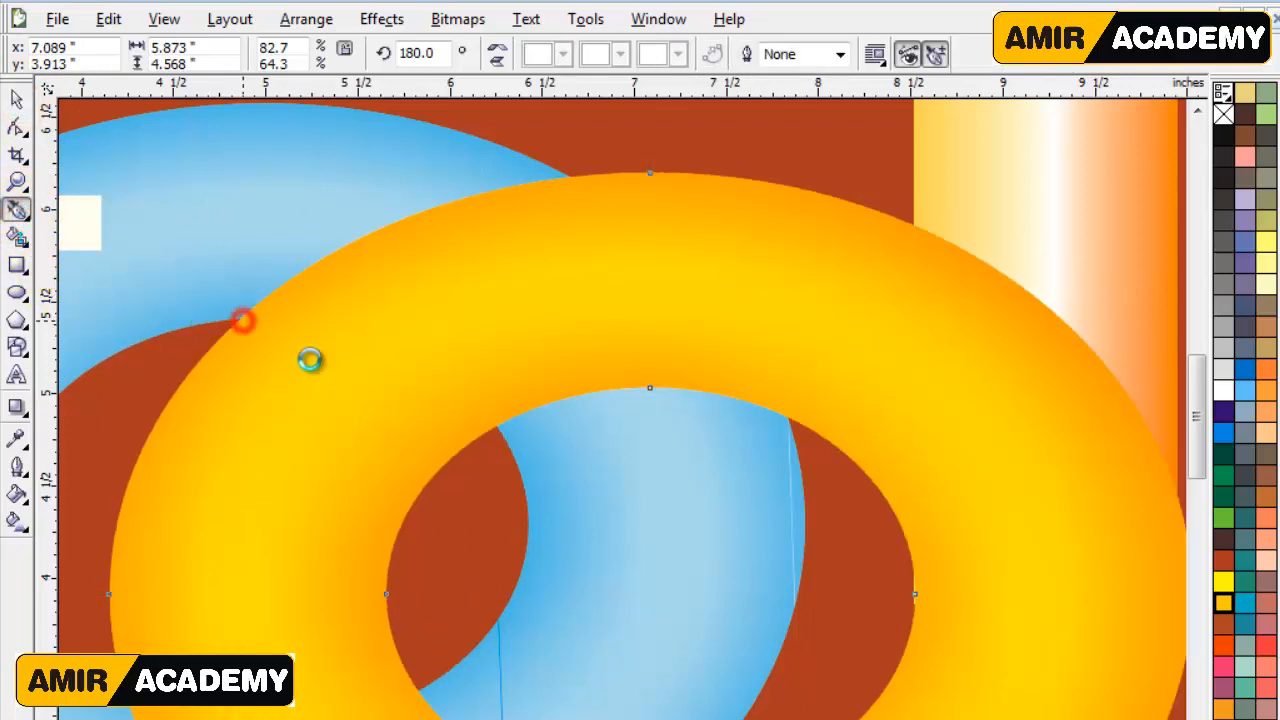
{"action": "left_click", "coordinate": [497, 428]}
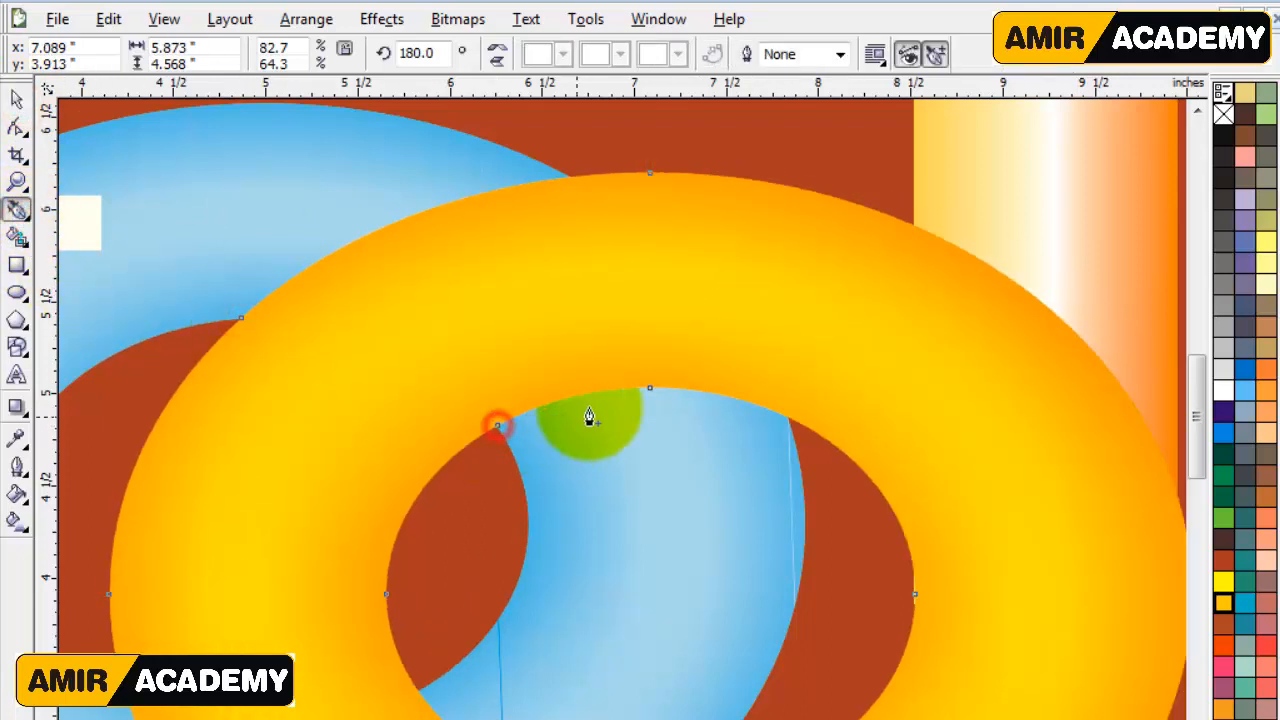
{"action": "left_click", "coordinate": [765, 147]}
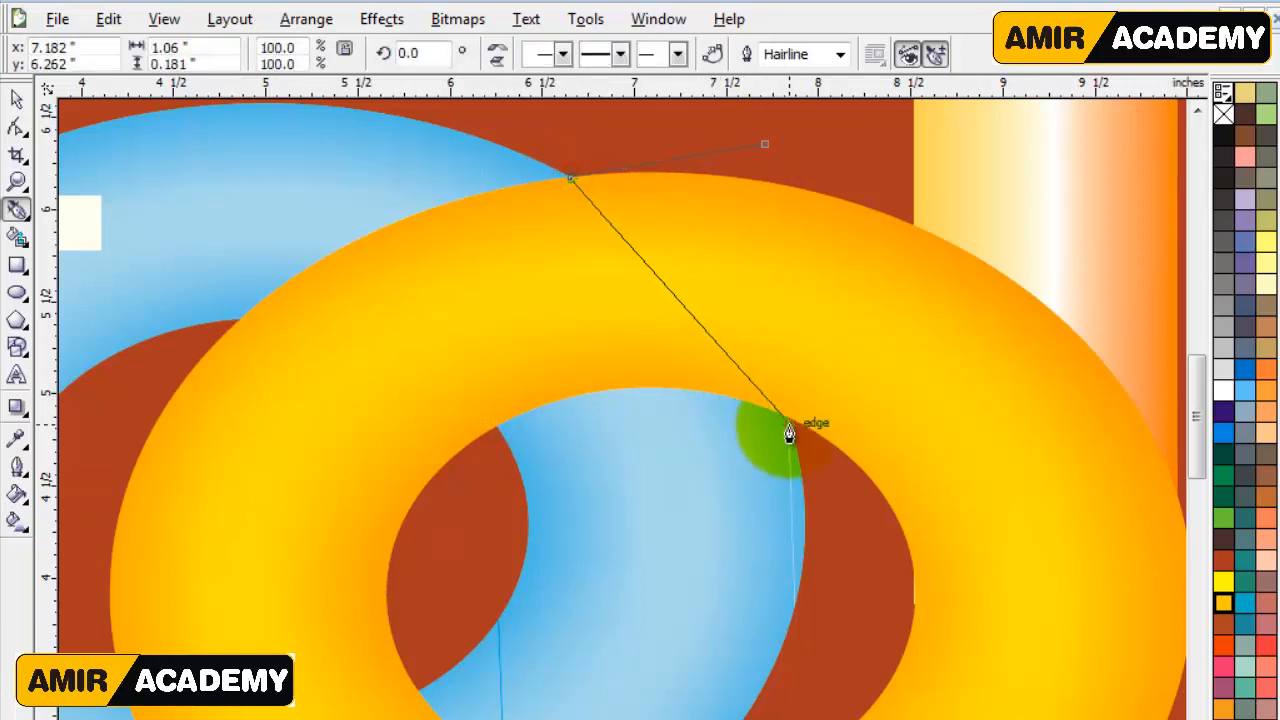
{"action": "left_click", "coordinate": [496, 426]}
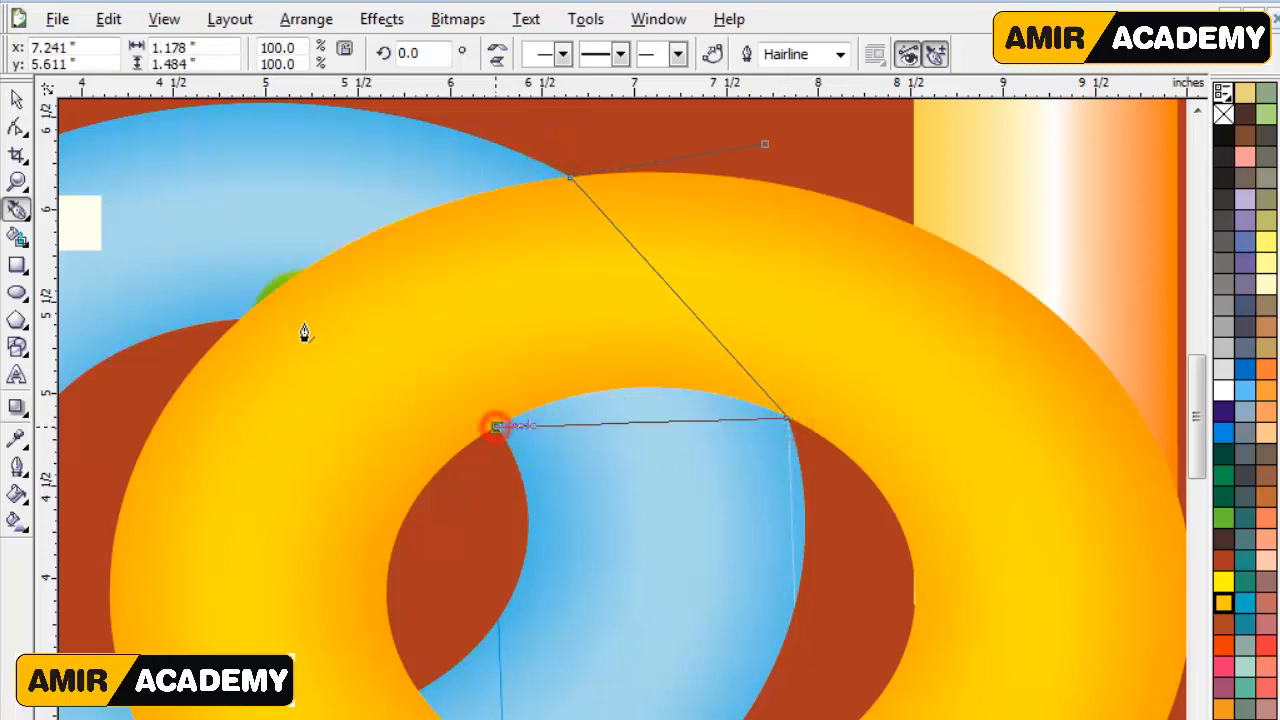
{"action": "left_click", "coordinate": [241, 321]}
{"action": "left_click", "coordinate": [568, 179]}
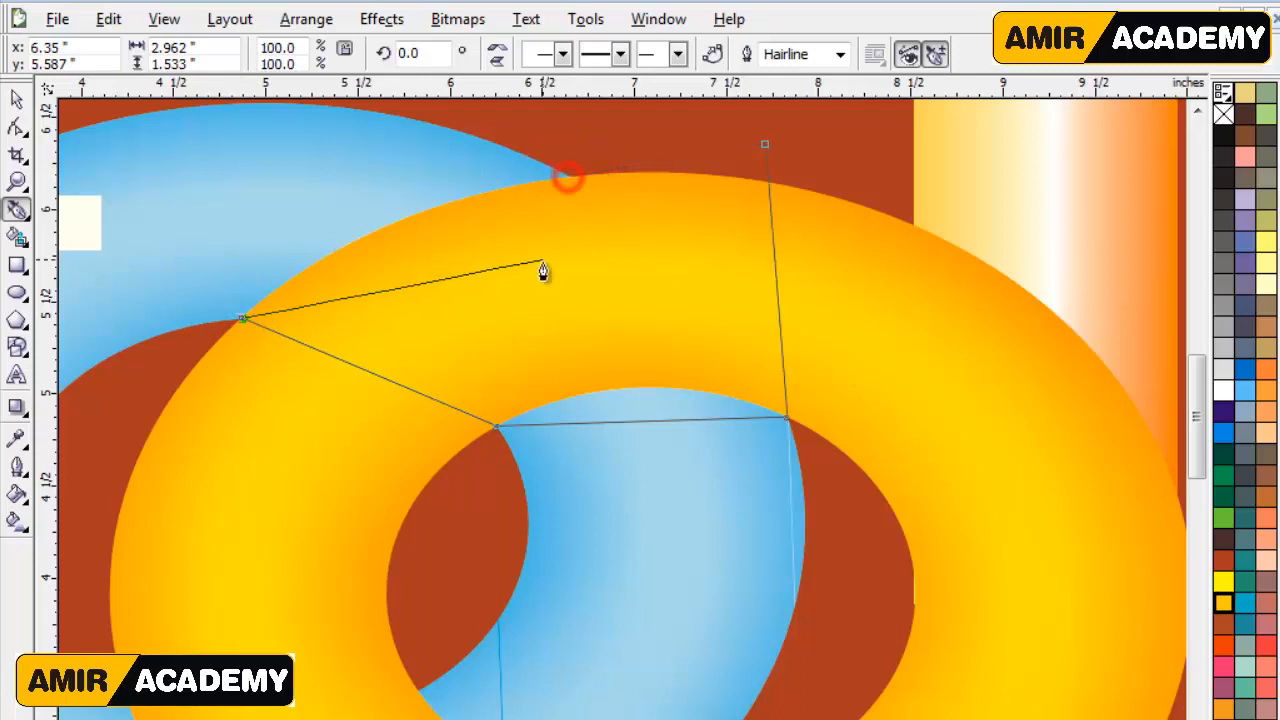
{"action": "left_click", "coordinate": [568, 180]}
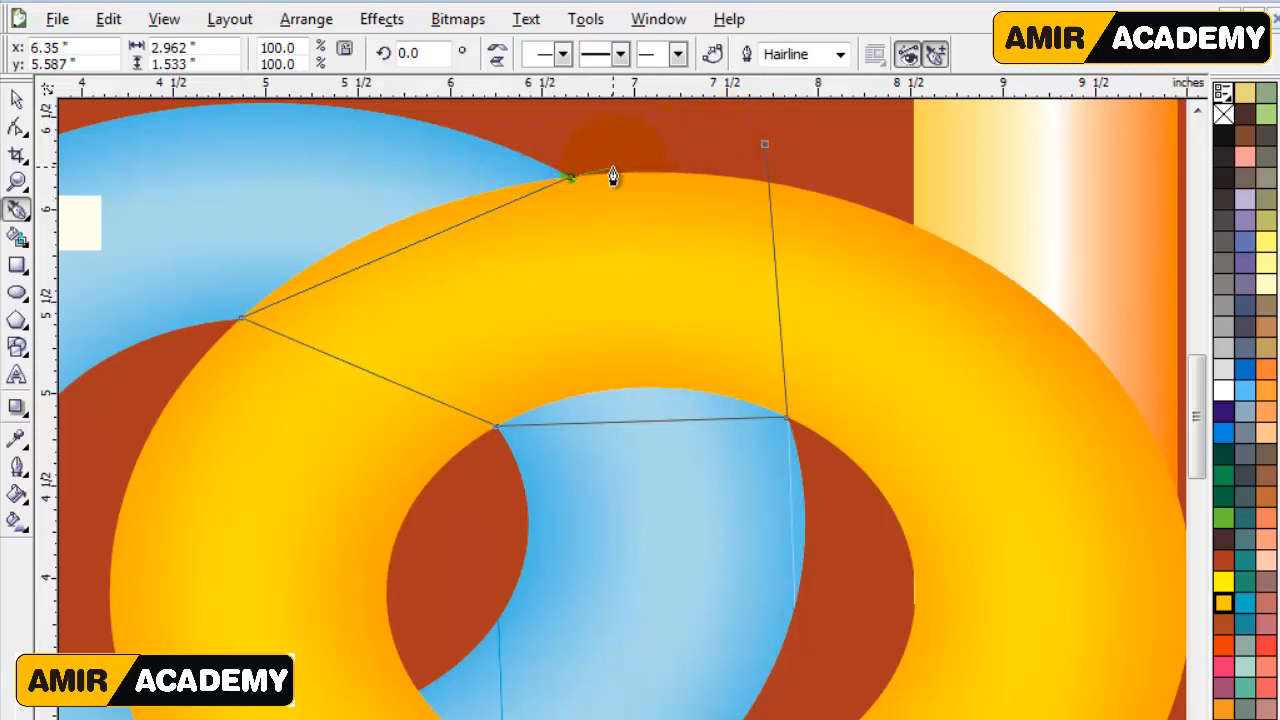
{"action": "left_click", "coordinate": [804, 446]}
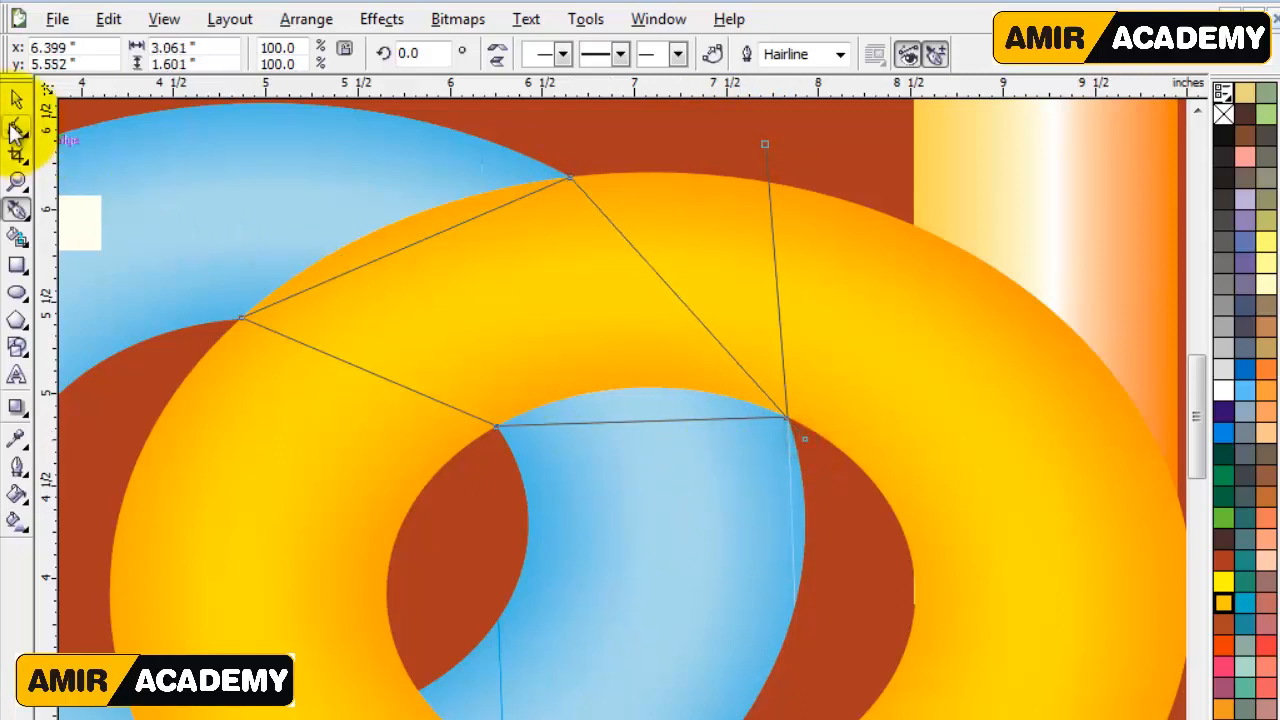
Convert all sides of the outline to curves and bend its upper-left side along the gold ring's outer edge.
{"action": "left_click", "coordinate": [17, 126]}
{"action": "left_click_drag", "start_coordinate": [166, 122], "coordinate": [856, 546]}
{"action": "left_click", "coordinate": [304, 56]}
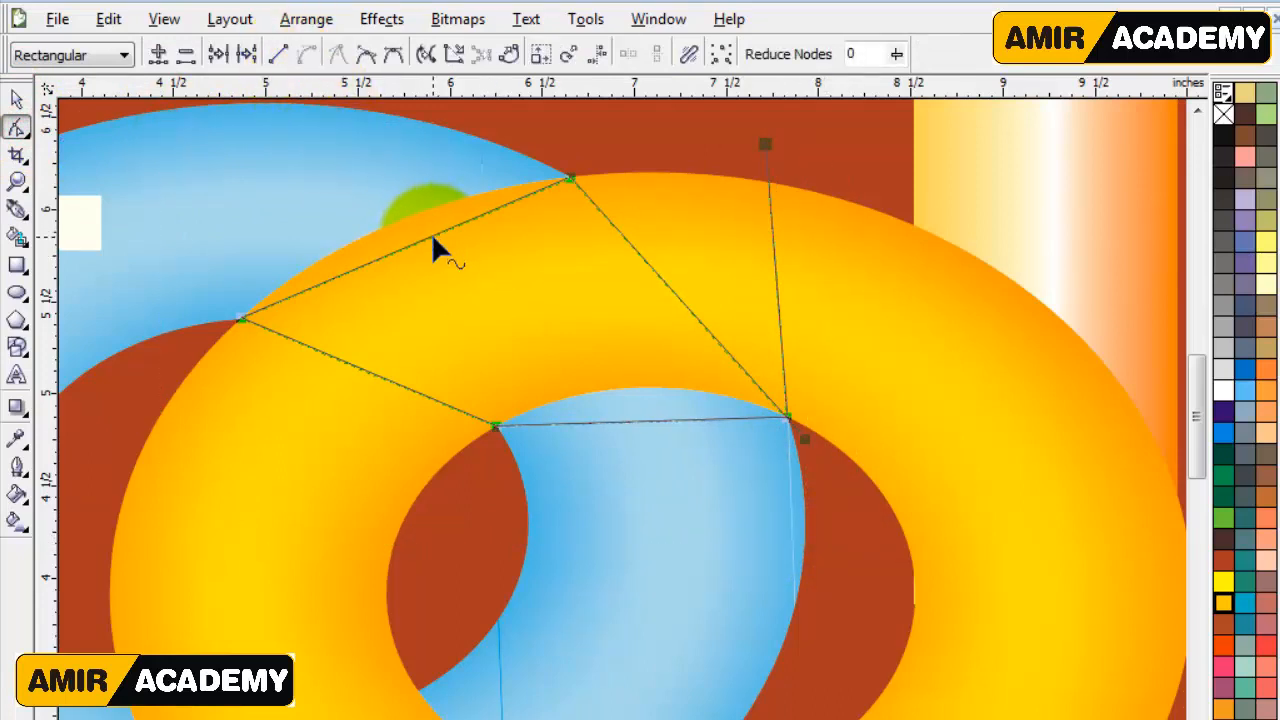
{"action": "left_click_drag", "start_coordinate": [430, 237], "coordinate": [397, 229]}
Fine-tune the upper-left side's curve handle so the outline matches the gold ring's outer edge exactly.
{"action": "key", "text": "z"}
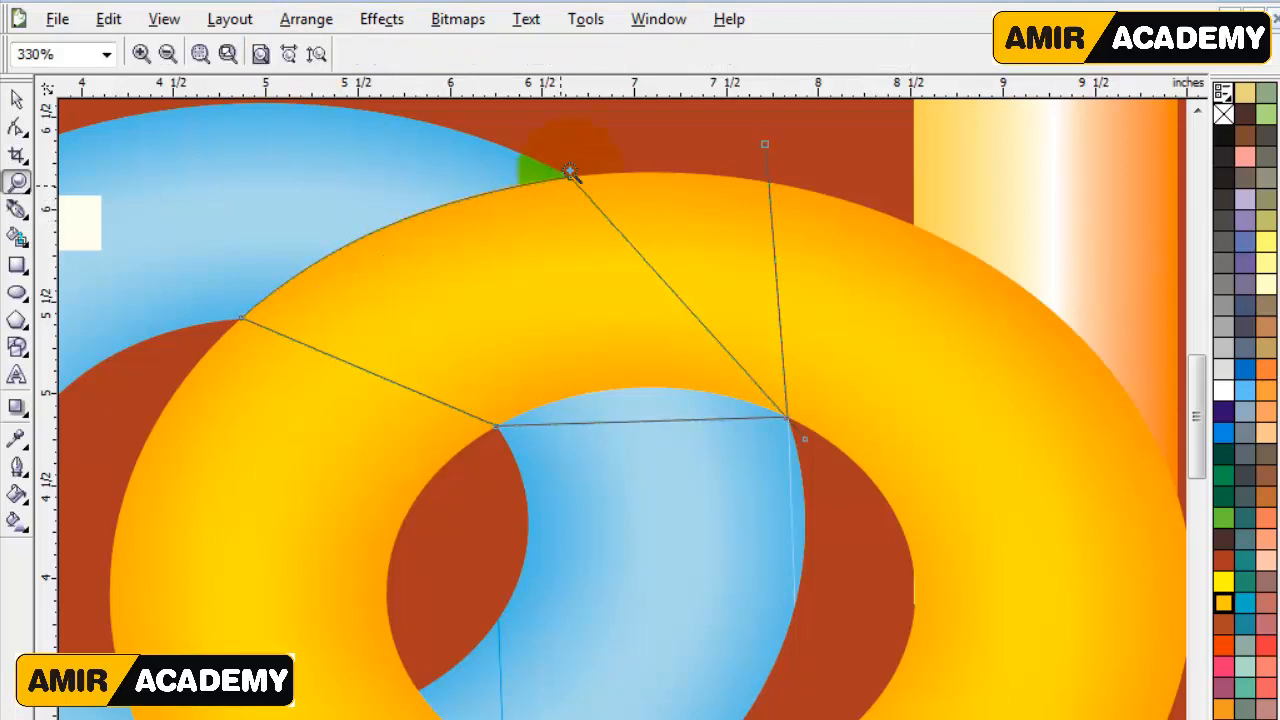
{"action": "left_click_drag", "start_coordinate": [604, 148], "coordinate": [209, 371]}
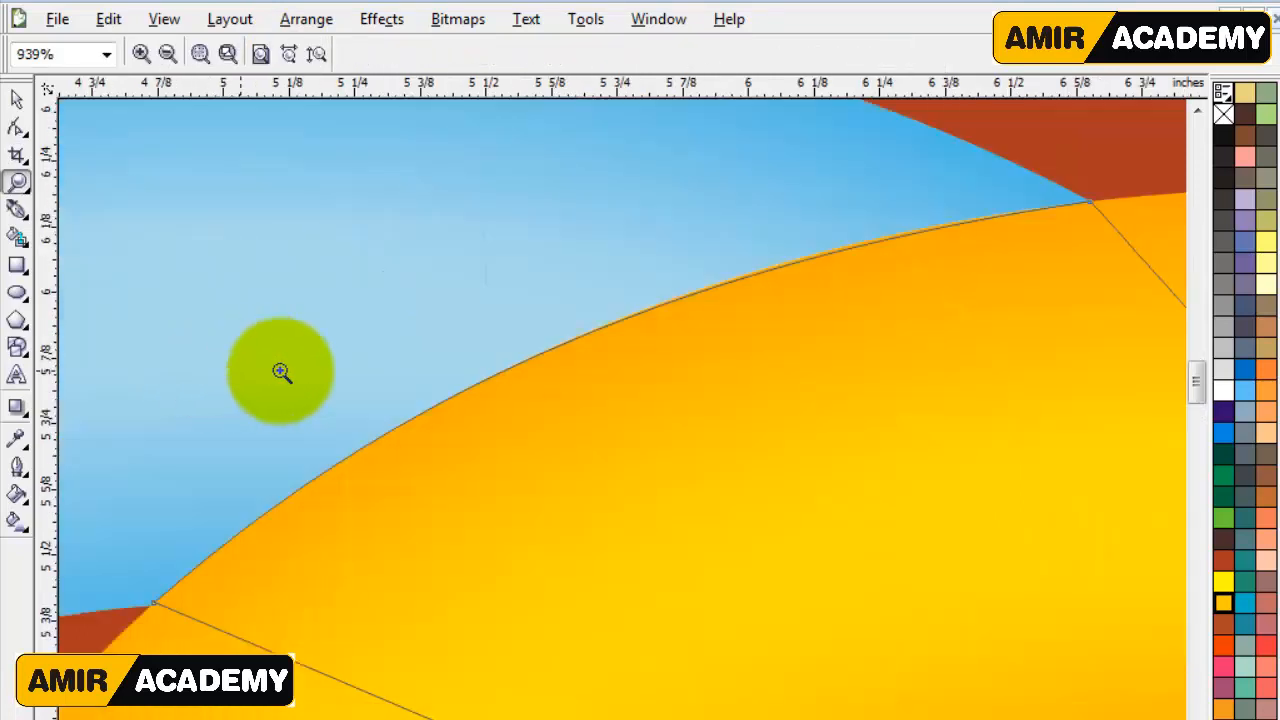
{"action": "left_click", "coordinate": [18, 102]}
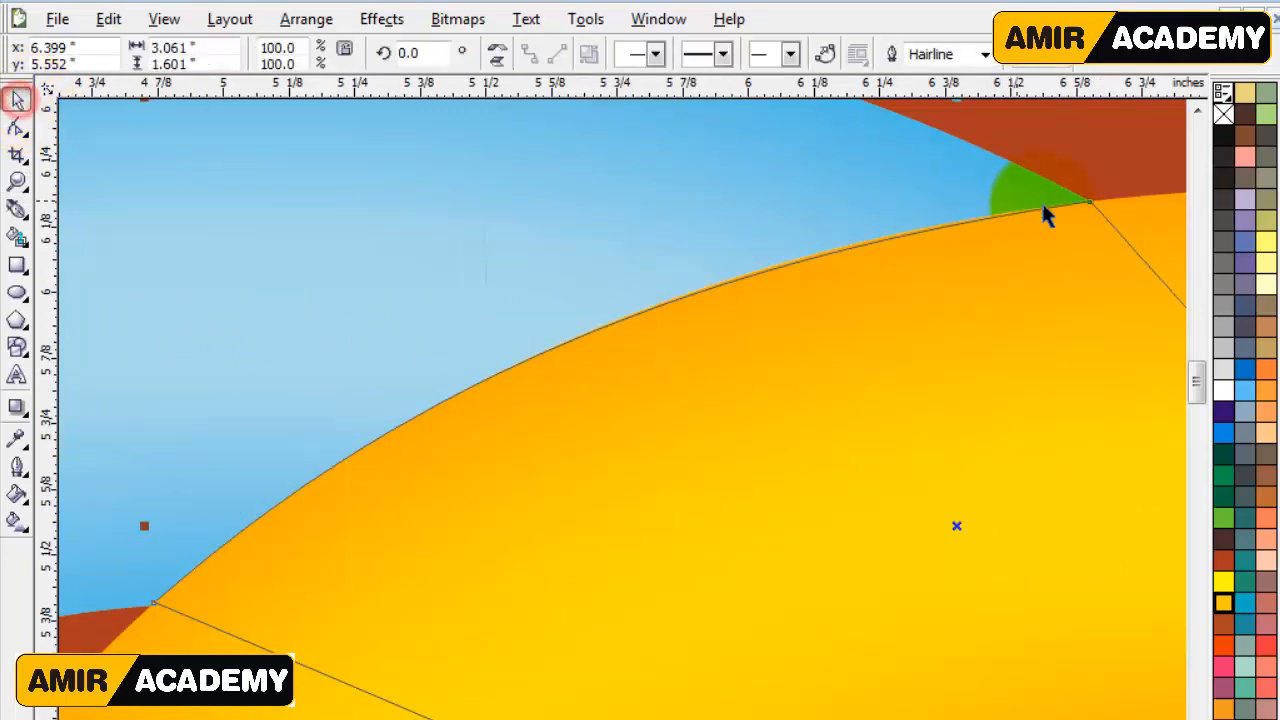
{"action": "key", "text": "z"}
{"action": "key", "text": "space"}
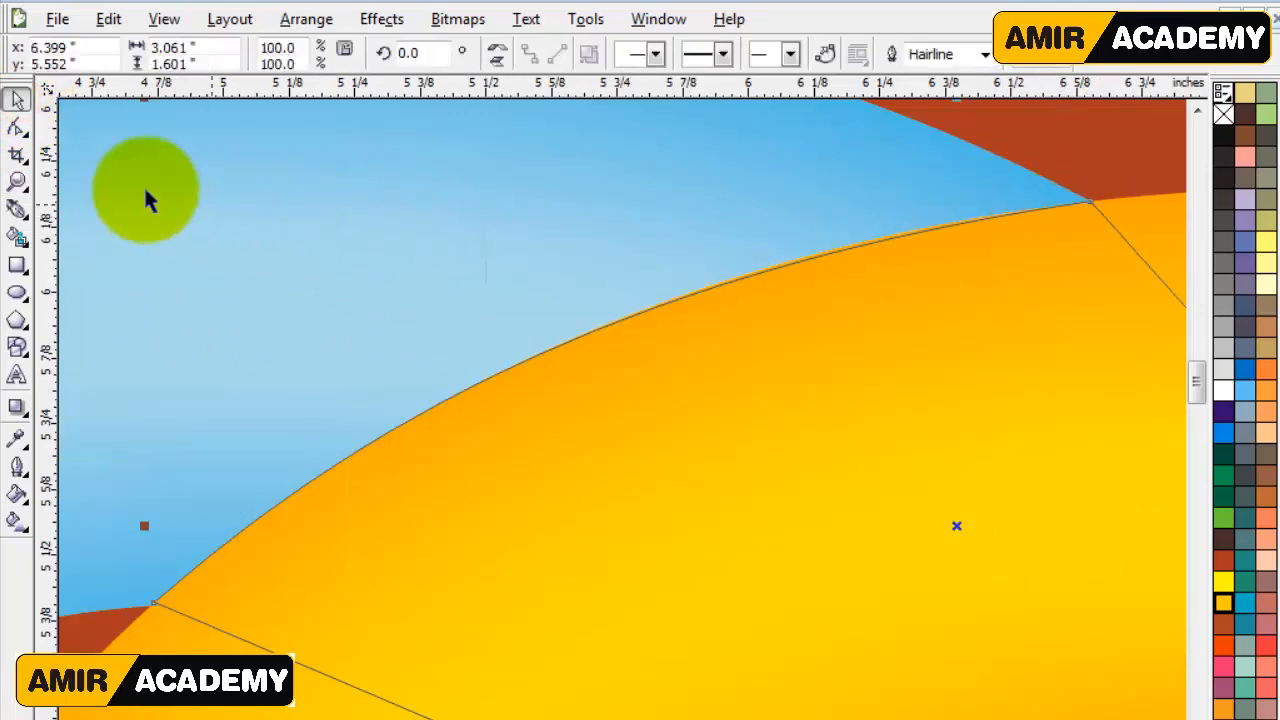
{"action": "left_click", "coordinate": [18, 128]}
{"action": "left_click_drag", "start_coordinate": [1085, 201], "coordinate": [654, 257]}
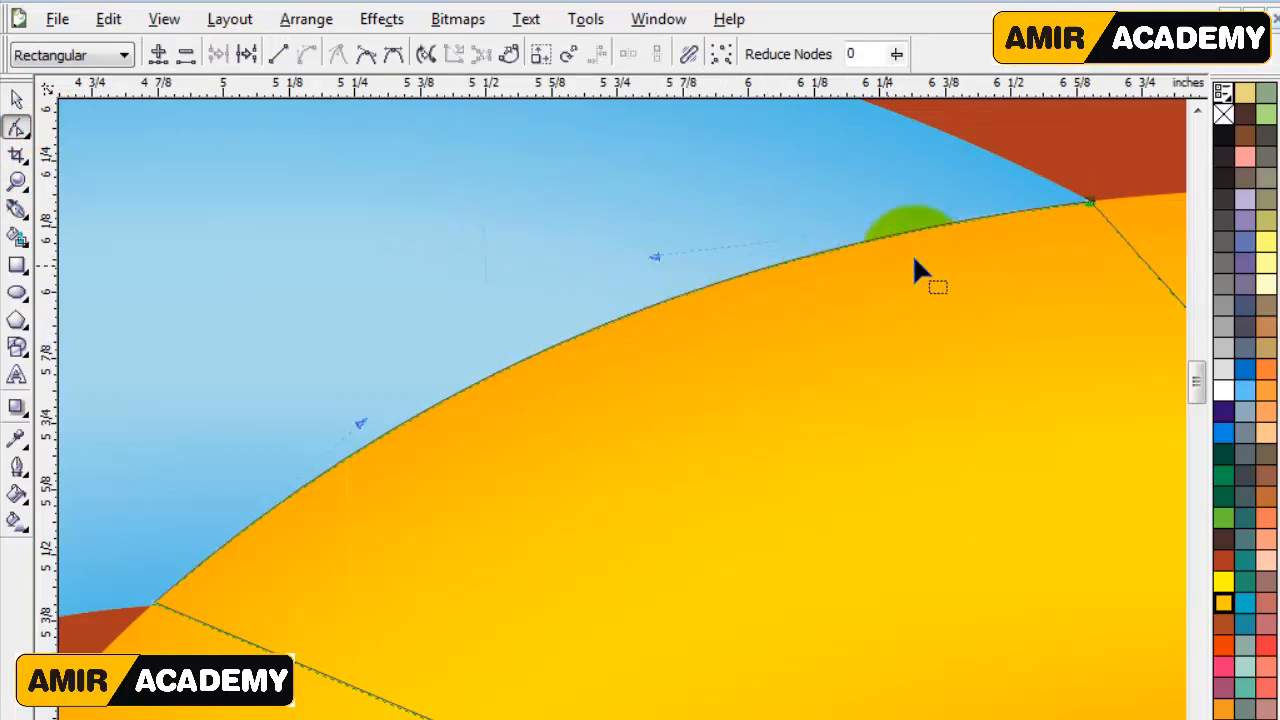
Bend the outline's lower-left side along the blue ring's hidden inner edge and its lower side along the gold ring's inner edge.
{"action": "scroll", "coordinate": [600, 450], "scroll_direction": "down", "scroll_amount": 3}
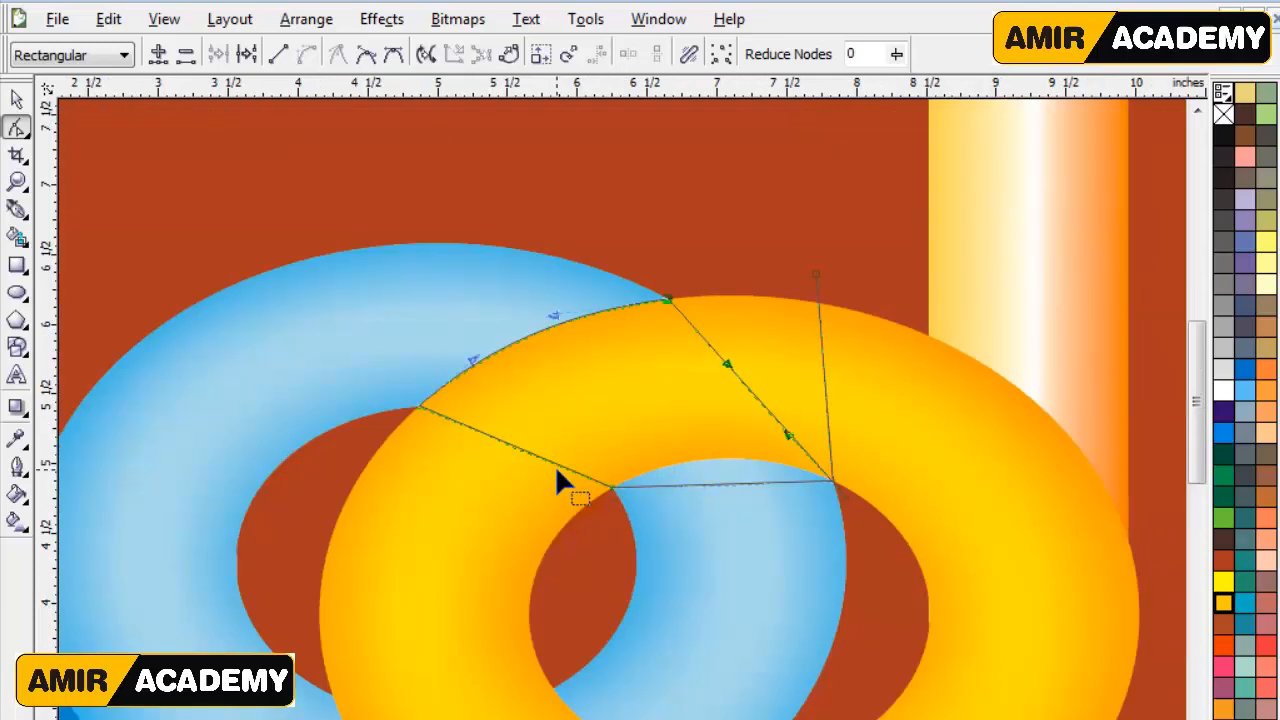
{"action": "scroll", "coordinate": [621, 440], "scroll_direction": "up", "scroll_amount": 2}
{"action": "left_click_drag", "start_coordinate": [563, 403], "coordinate": [588, 356]}
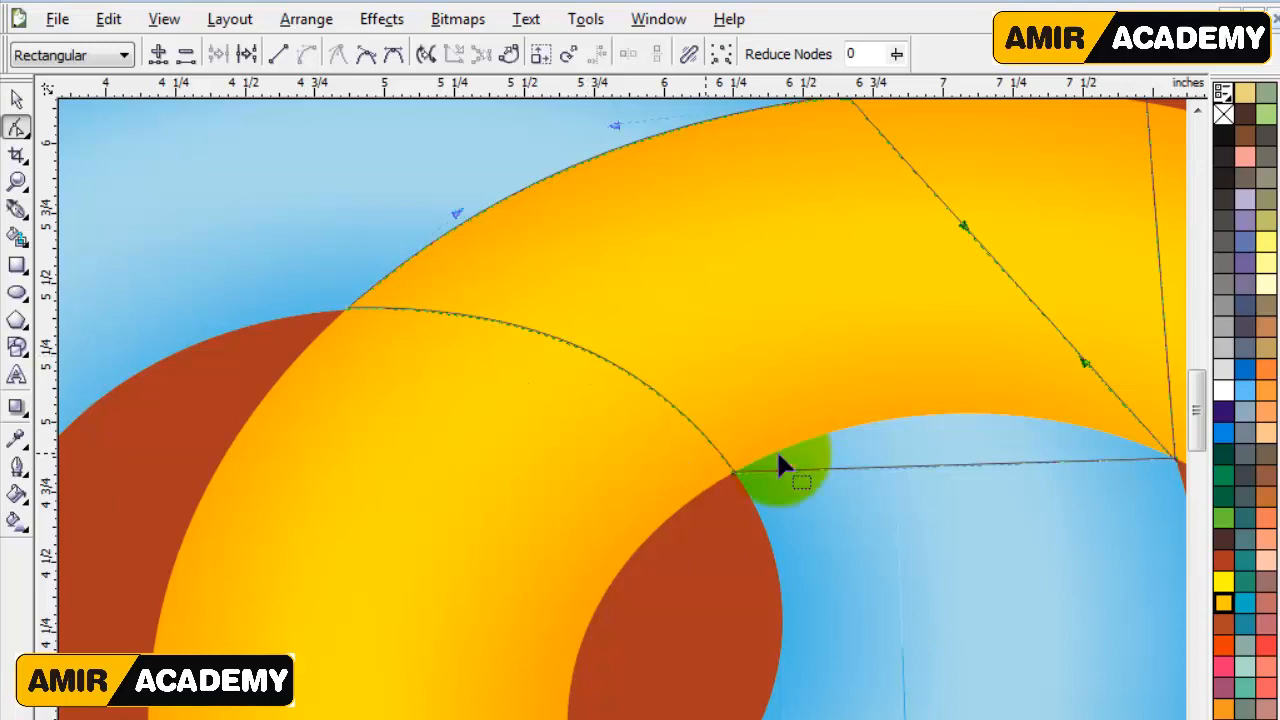
{"action": "mouse_move", "coordinate": [996, 467]}
{"action": "left_mouse_down"}
{"action": "mouse_move", "coordinate": [973, 420]}
{"action": "mouse_move", "coordinate": [1078, 428]}
{"action": "left_mouse_up"}
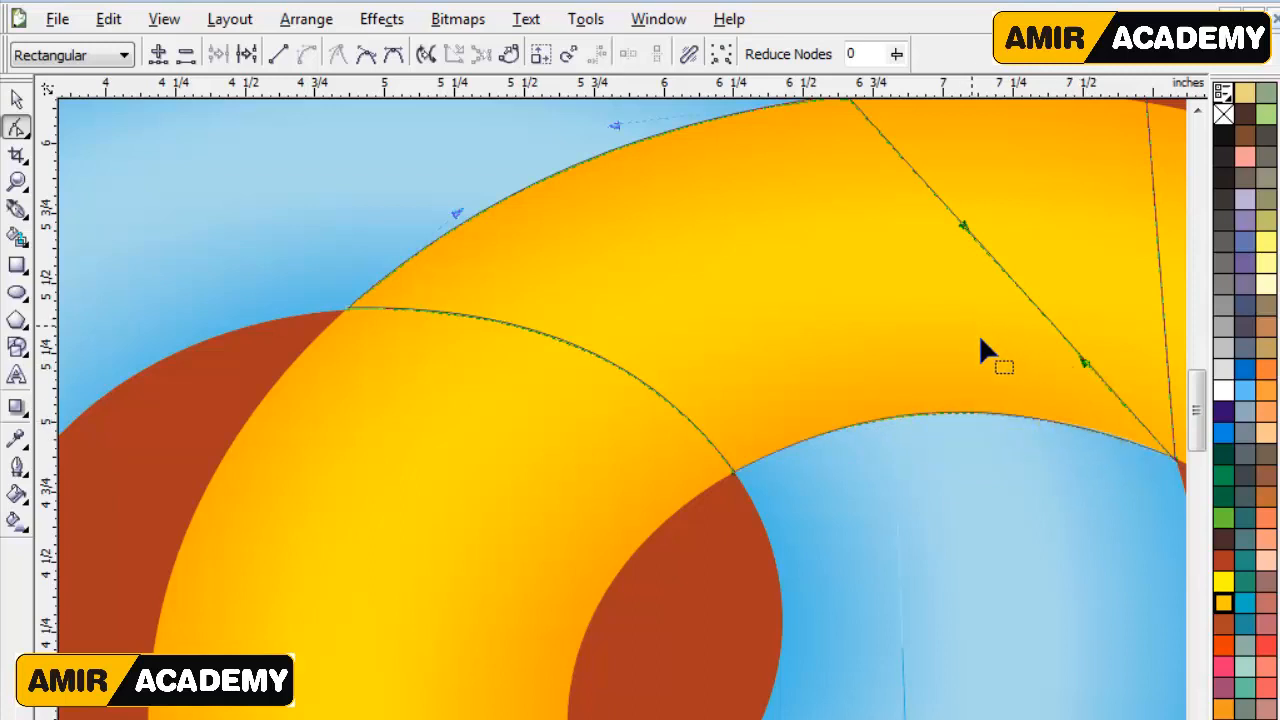
Bend the outline's upper-right side along the blue ring's hidden outer edge.
{"action": "left_click", "coordinate": [986, 346]}
{"action": "scroll", "coordinate": [995, 300], "scroll_direction": "down", "scroll_amount": 1}
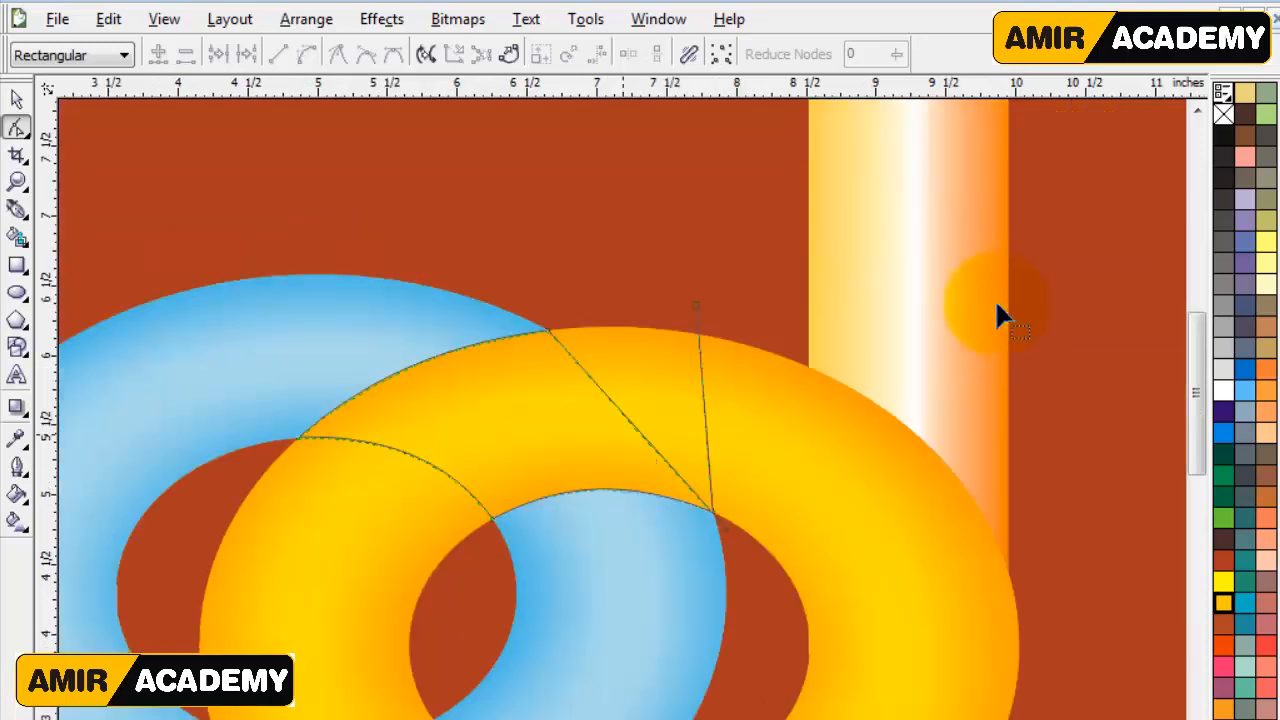
{"action": "scroll", "coordinate": [637, 433], "scroll_direction": "up", "scroll_amount": 1}
{"action": "left_click_drag", "start_coordinate": [613, 434], "coordinate": [654, 409]}
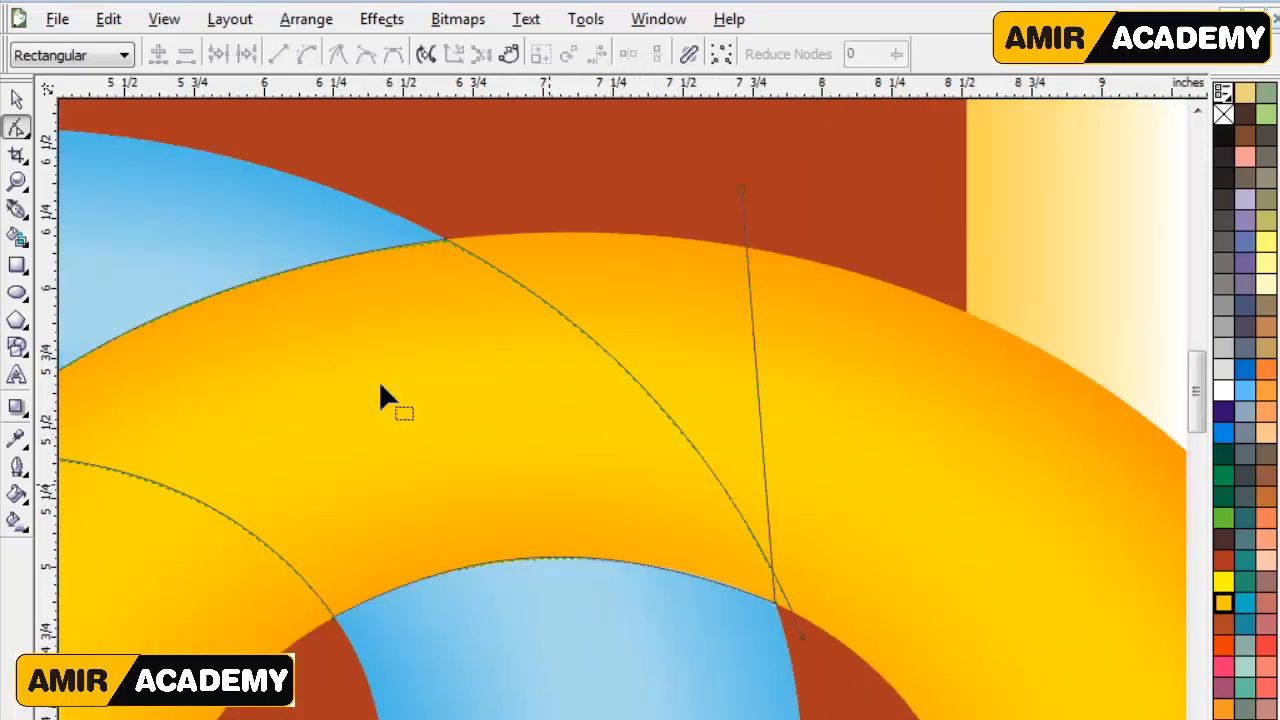
Move the outline's overshooting lower-right end node onto the crossing of the blue ring's outer edge and the gold ring's inner edge.
{"action": "left_click", "coordinate": [16, 100]}
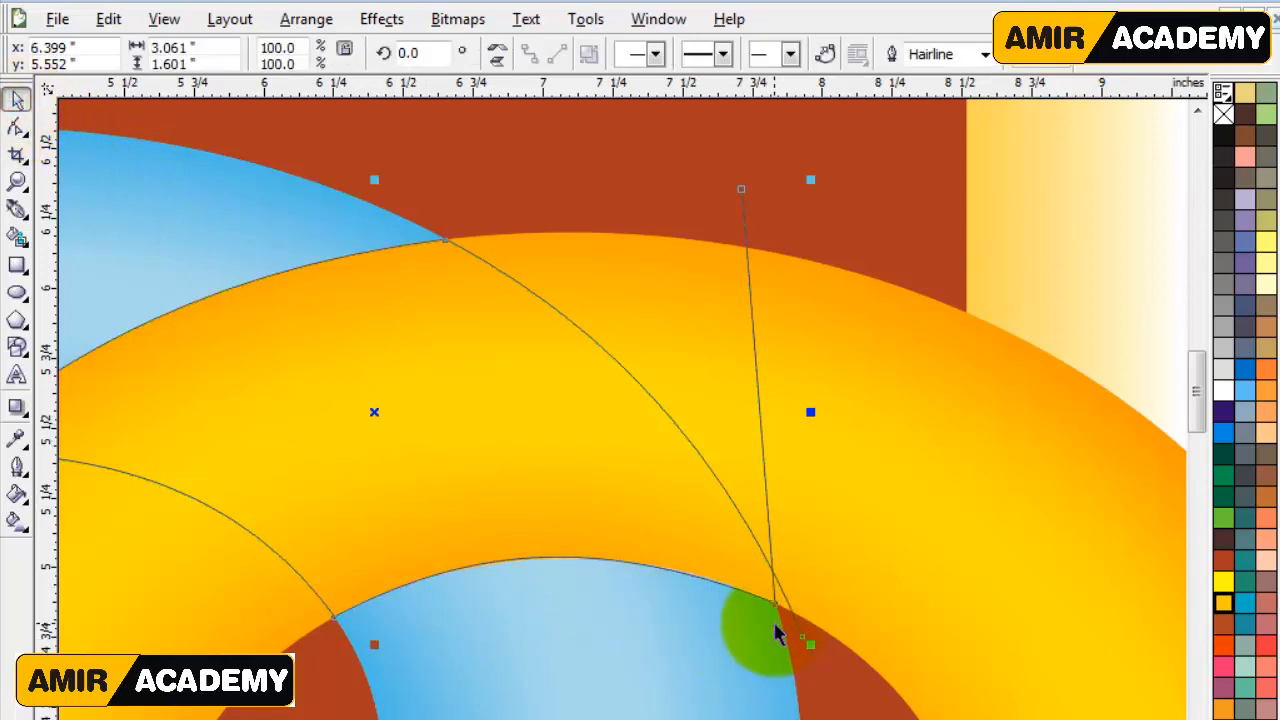
{"action": "left_click_drag", "start_coordinate": [806, 638], "coordinate": [806, 648]}
{"action": "scroll", "coordinate": [808, 651], "scroll_direction": "up", "scroll_amount": 2}
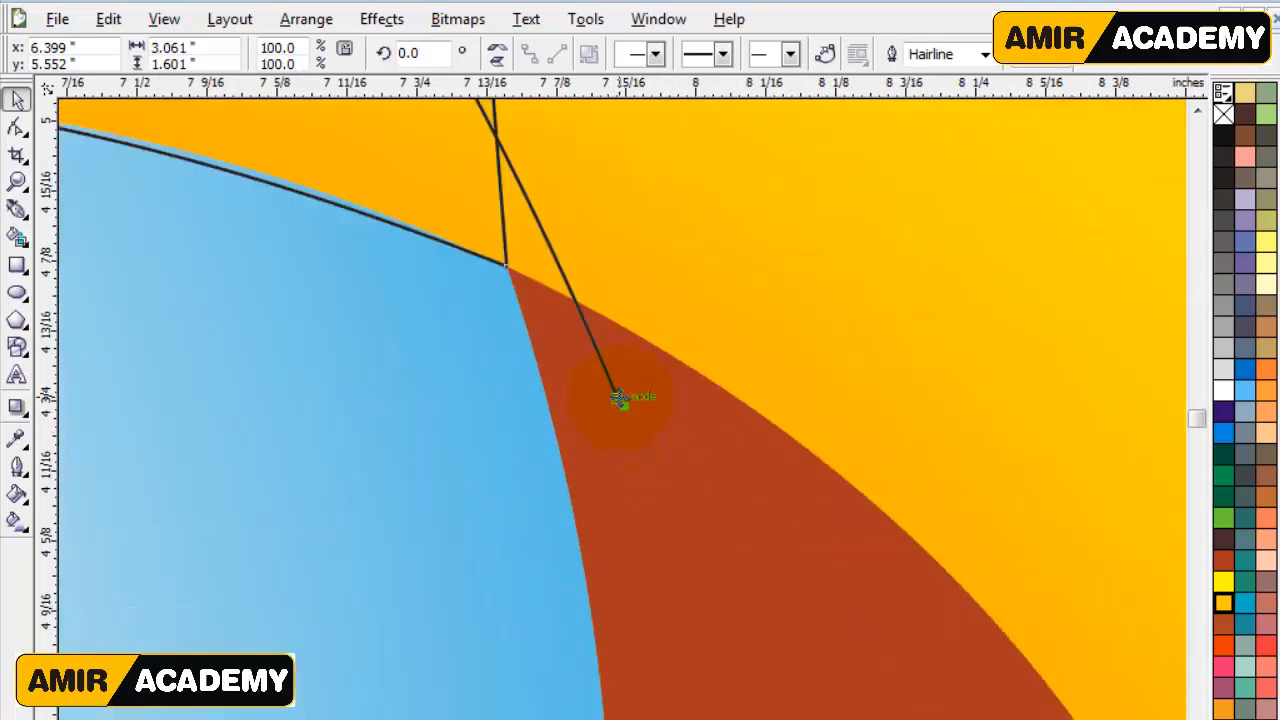
{"action": "left_click_drag", "start_coordinate": [619, 398], "coordinate": [619, 398]}
{"action": "key", "text": "F10"}
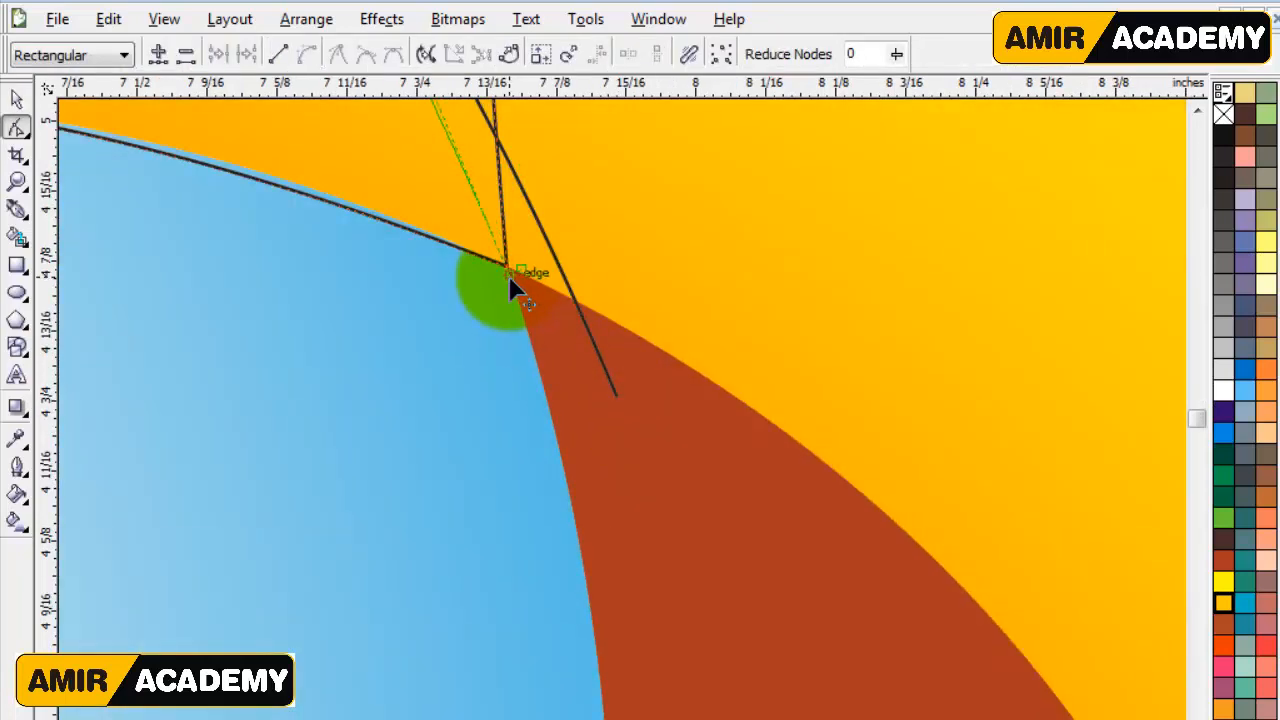
{"action": "left_click_drag", "start_coordinate": [507, 269], "coordinate": [507, 269]}
Refine the curve of the outline's upper-right side to follow the blue ring's hidden outer edge smoothly.
{"action": "scroll", "coordinate": [620, 434], "scroll_direction": "down", "scroll_amount": 2}
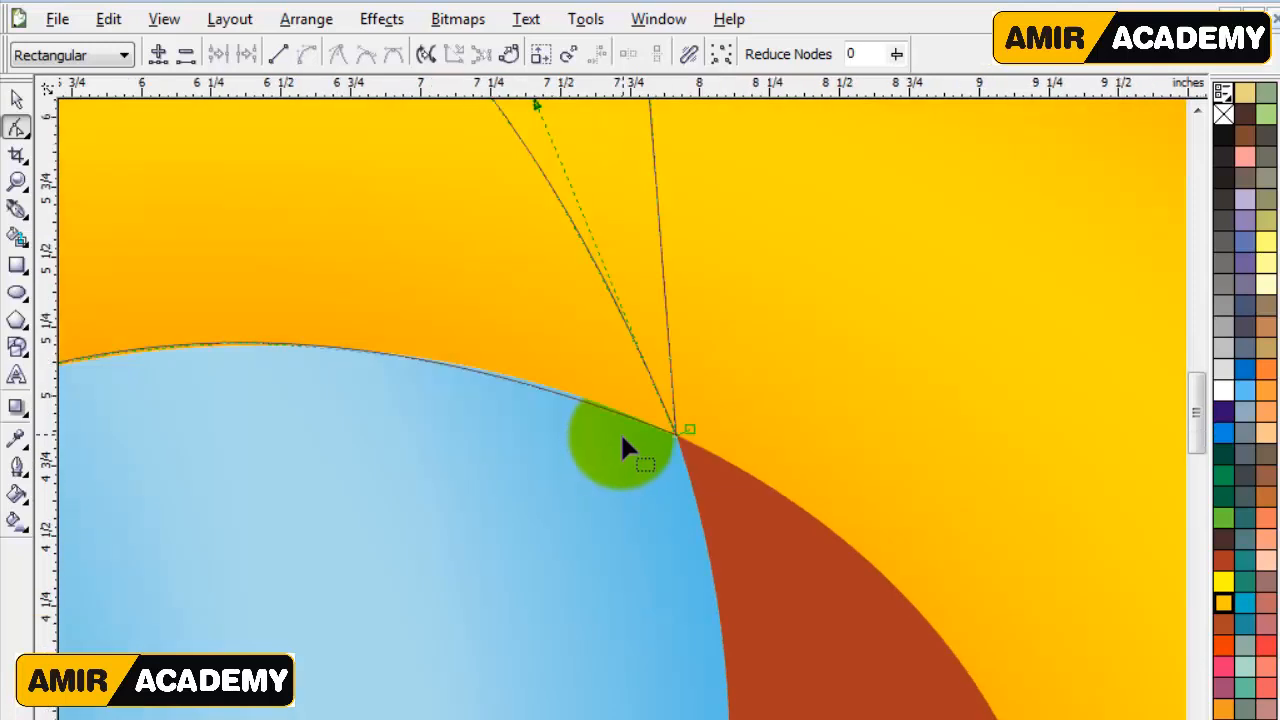
{"action": "scroll", "coordinate": [620, 440], "scroll_direction": "down", "scroll_amount": 2}
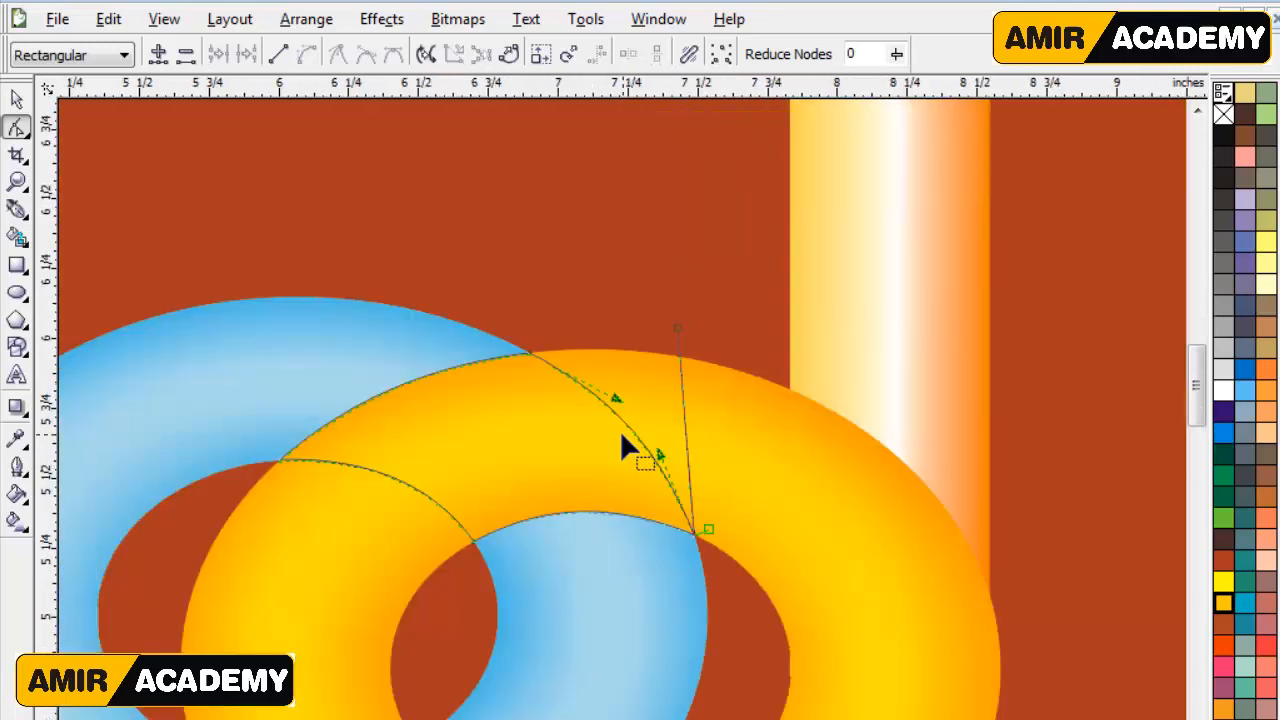
{"action": "scroll", "coordinate": [620, 430], "scroll_direction": "up", "scroll_amount": 2}
{"action": "mouse_move", "coordinate": [640, 427]}
{"action": "left_mouse_down"}
{"action": "mouse_move", "coordinate": [654, 429]}
{"action": "mouse_move", "coordinate": [630, 433]}
{"action": "mouse_move", "coordinate": [646, 429]}
{"action": "left_mouse_up"}
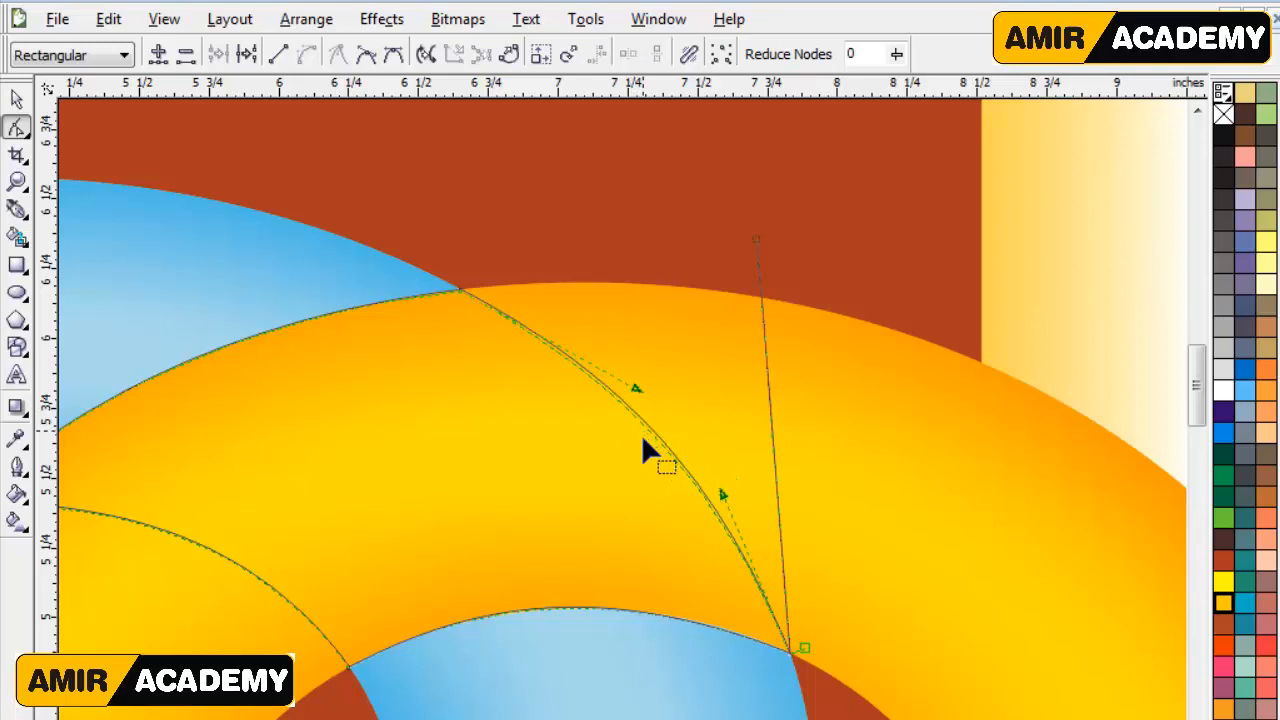
{"action": "left_click", "coordinate": [155, 240]}
{"action": "left_click", "coordinate": [17, 99]}
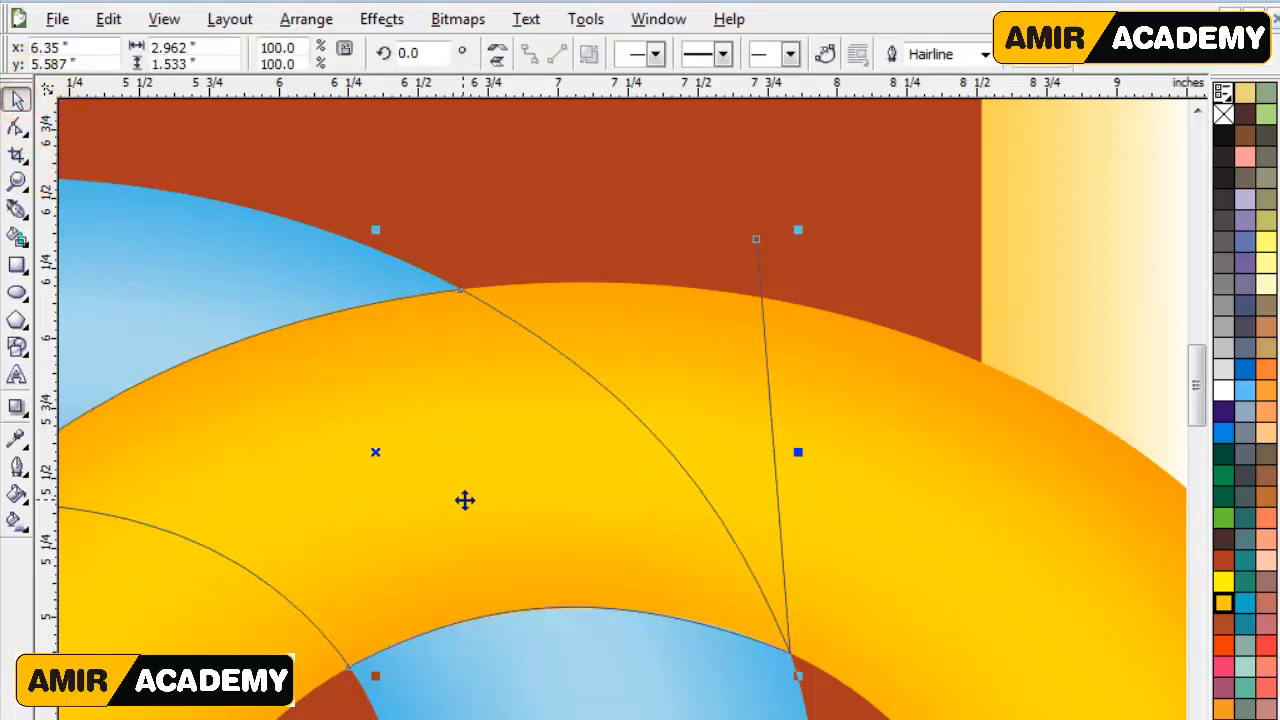
Create a dark teal patch with Smart Fill inside the traced overlap of the two rings.
{"action": "scroll", "coordinate": [524, 530], "scroll_direction": "down", "scroll_amount": 2}
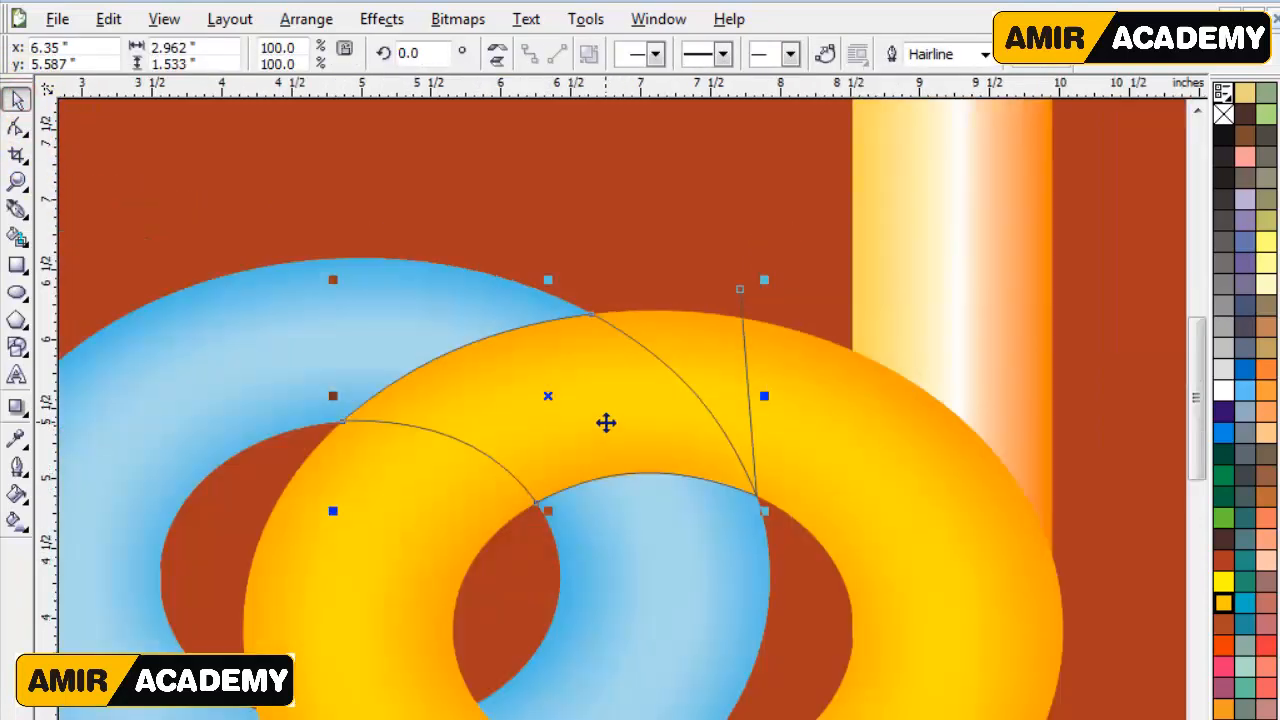
{"action": "left_click", "coordinate": [617, 249]}
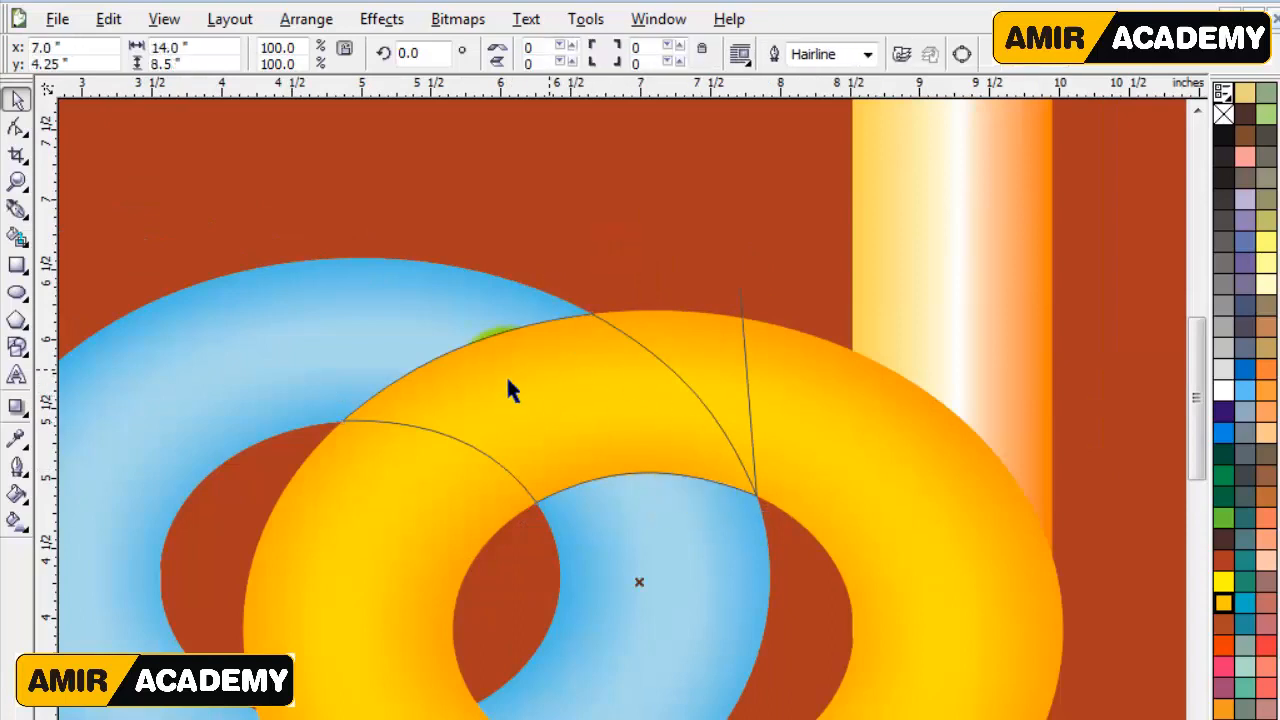
{"action": "left_click", "coordinate": [17, 237]}
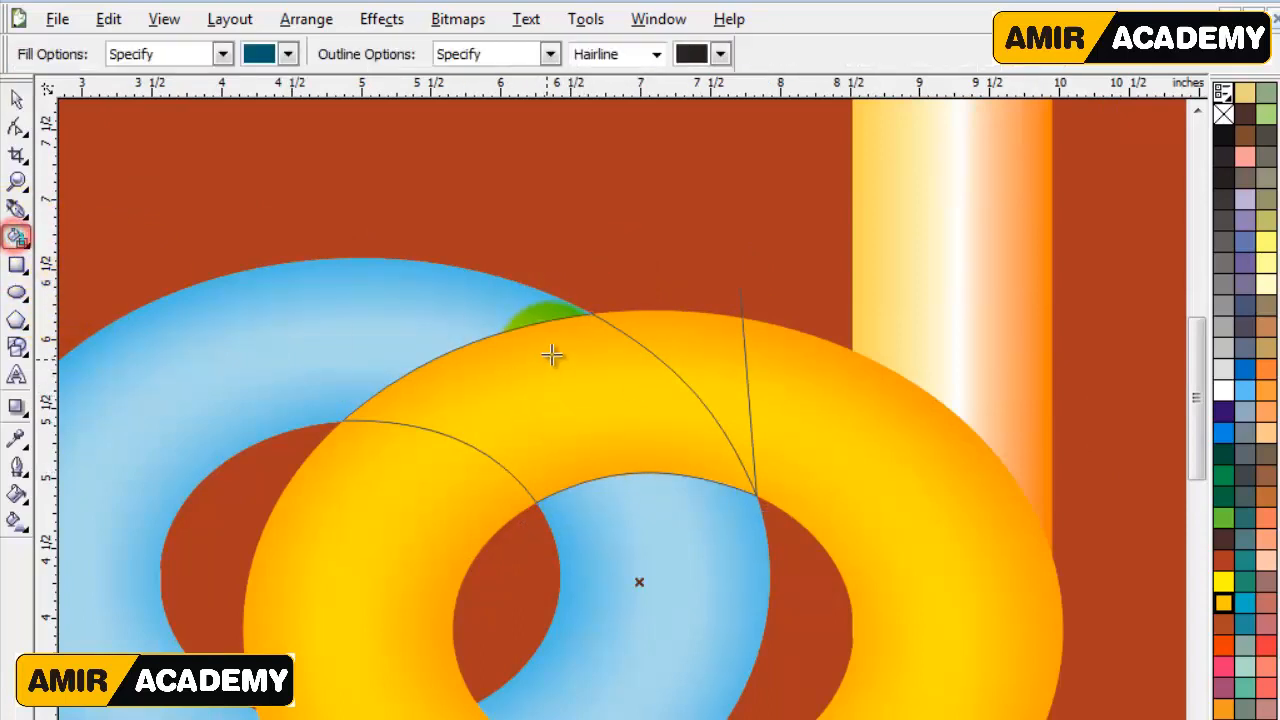
{"action": "left_click", "coordinate": [557, 366]}
{"action": "left_click", "coordinate": [17, 100]}
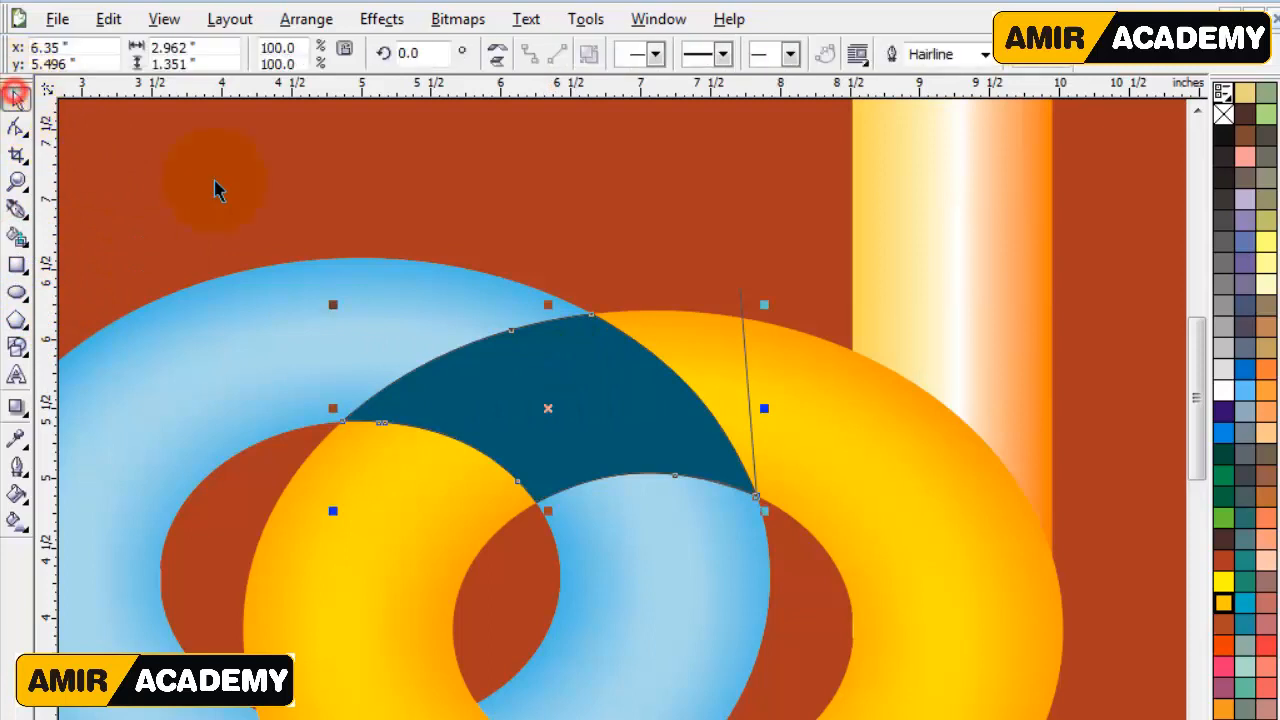
Trim the gold ring with the dark teal overlap patch.
{"action": "left_click", "coordinate": [612, 278]}
{"action": "left_click", "coordinate": [600, 371]}
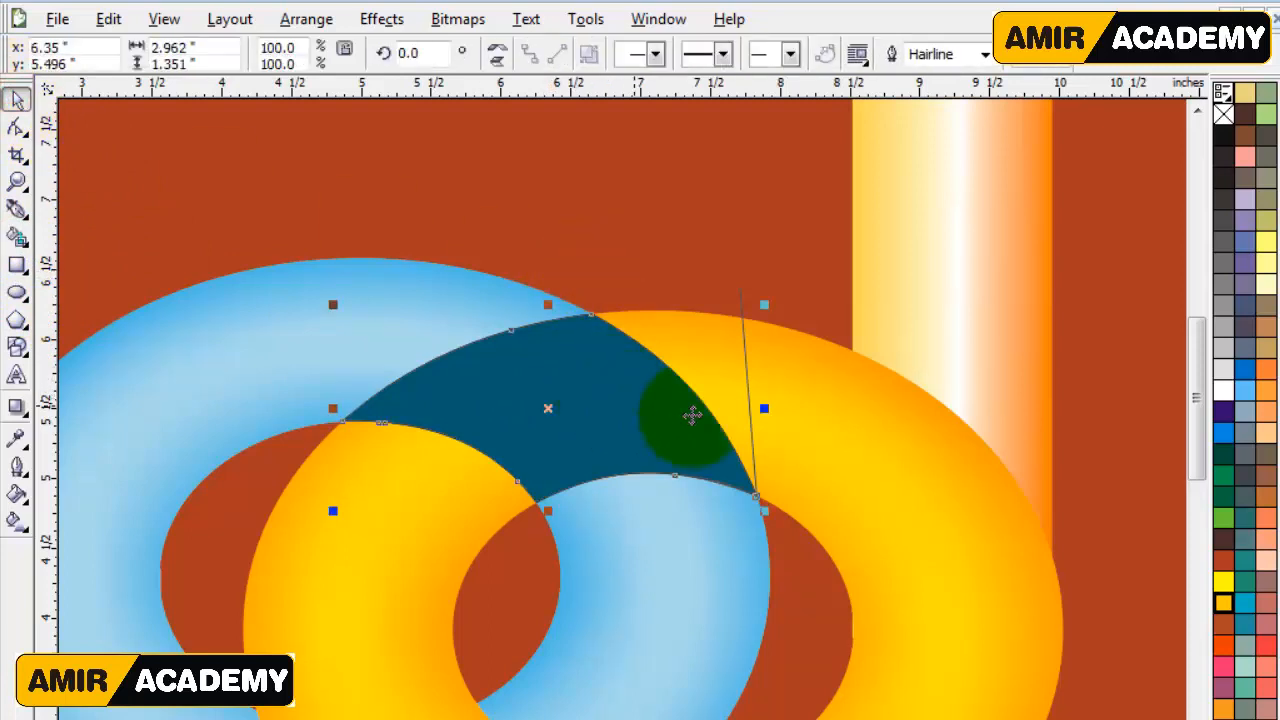
{"action": "left_click", "coordinate": [855, 432], "text": "shift"}
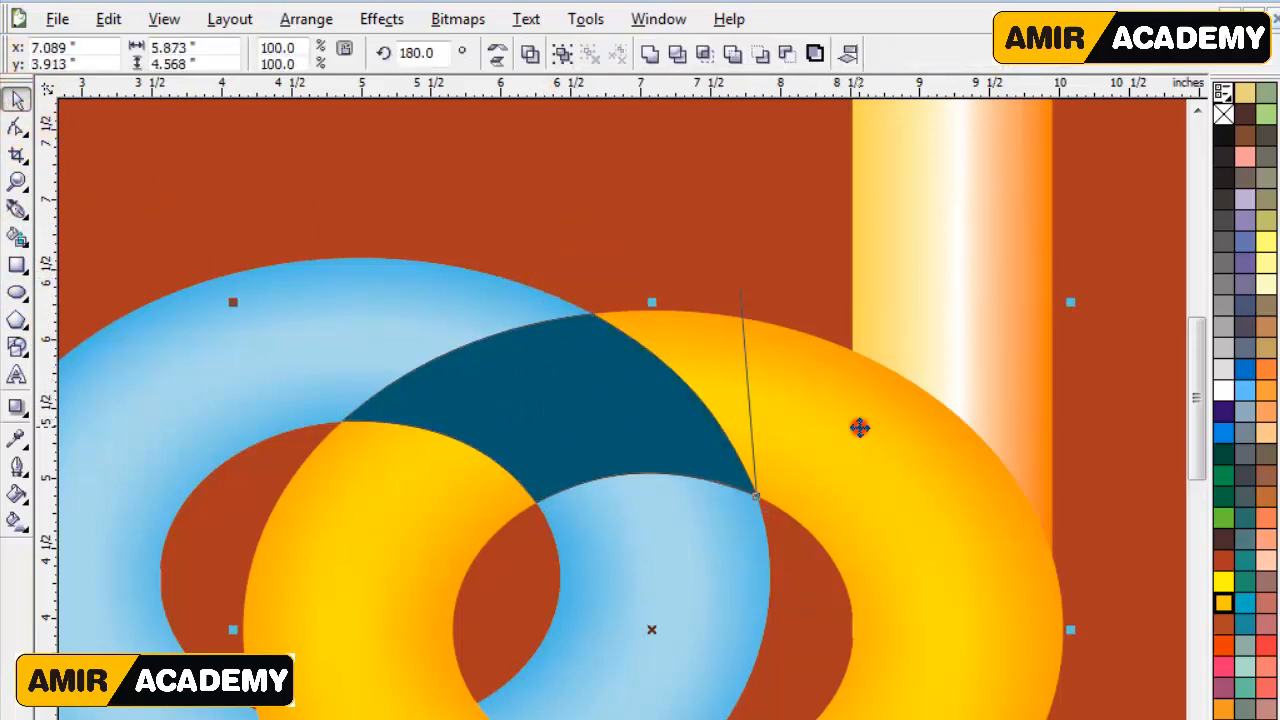
{"action": "left_click", "coordinate": [705, 55]}
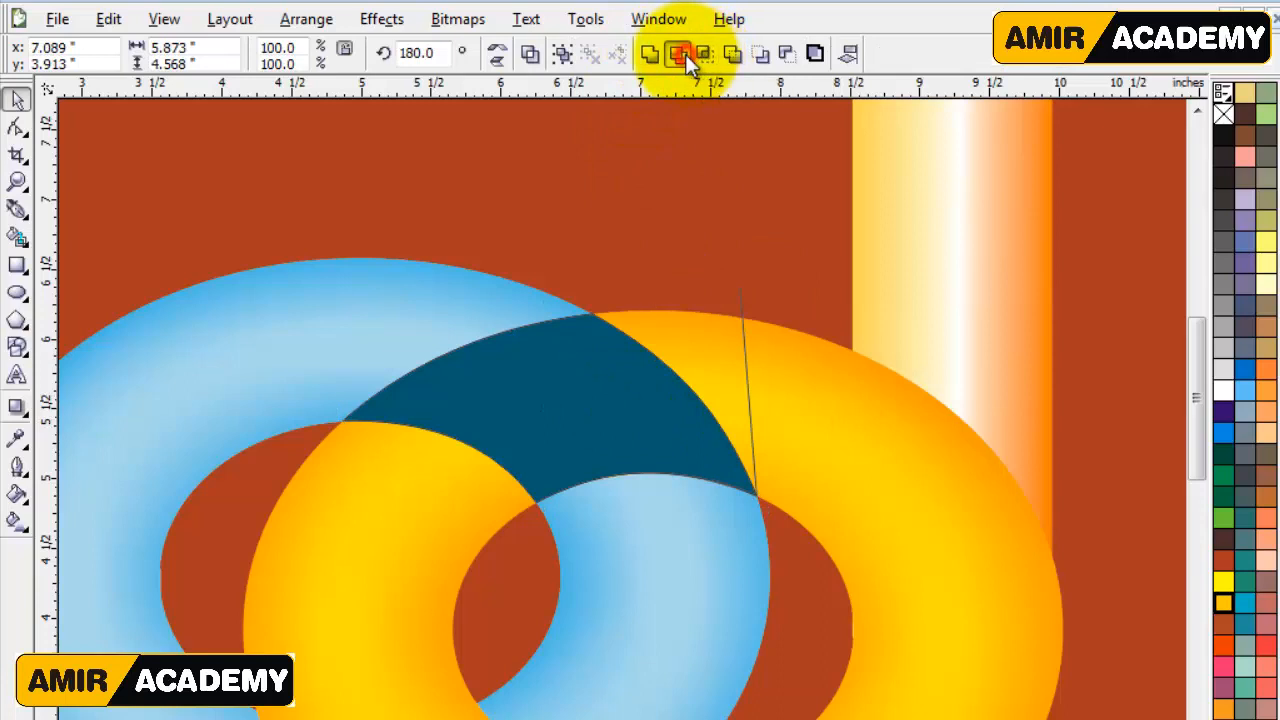
Move the dark teal patch off the overlap and delete it, along with the leftover traced outline.
{"action": "left_click", "coordinate": [780, 212]}
{"action": "left_click_drag", "start_coordinate": [655, 383], "coordinate": [497, 303]}
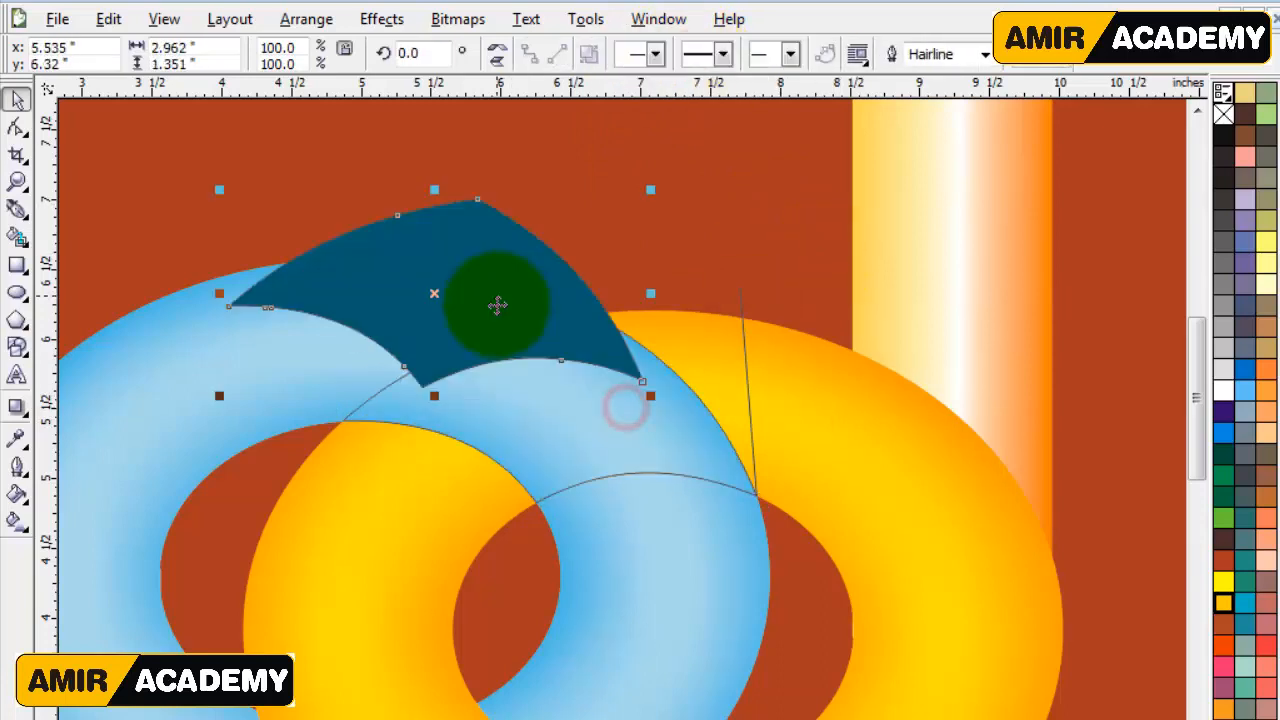
{"action": "key", "text": "Delete"}
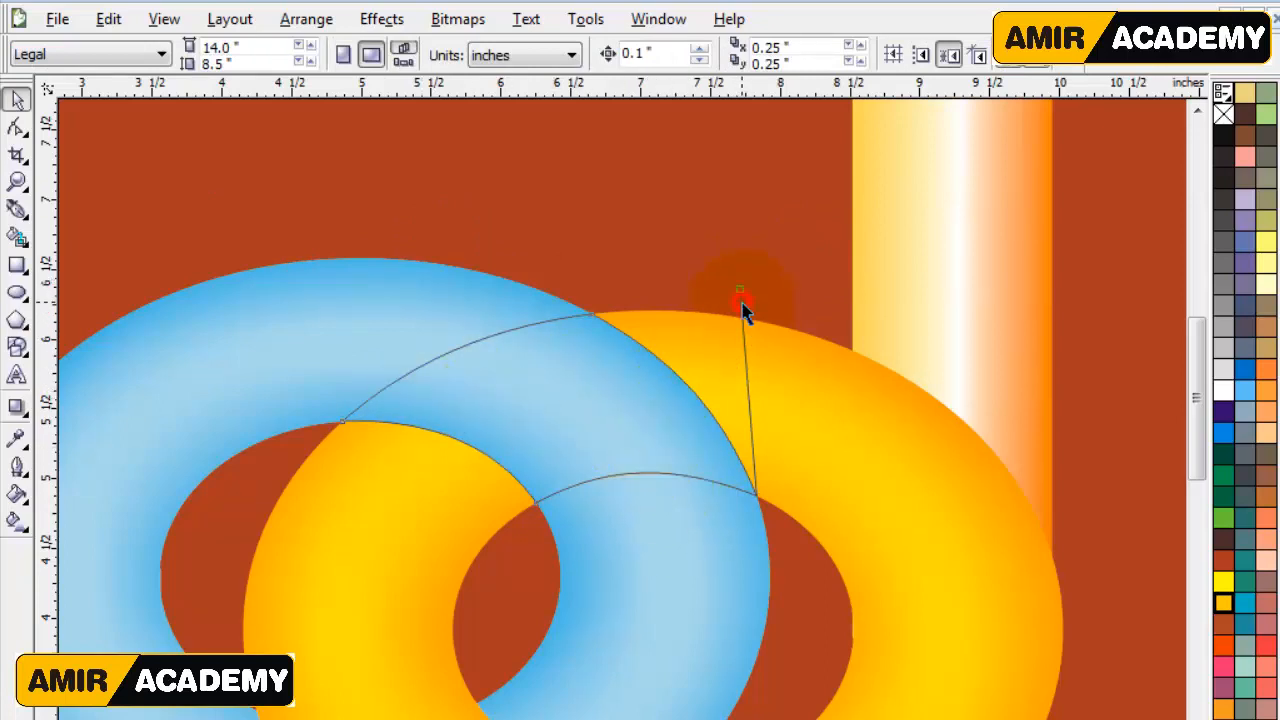
{"action": "left_click_drag", "start_coordinate": [742, 308], "coordinate": [771, 220]}
{"action": "key", "text": "Delete"}
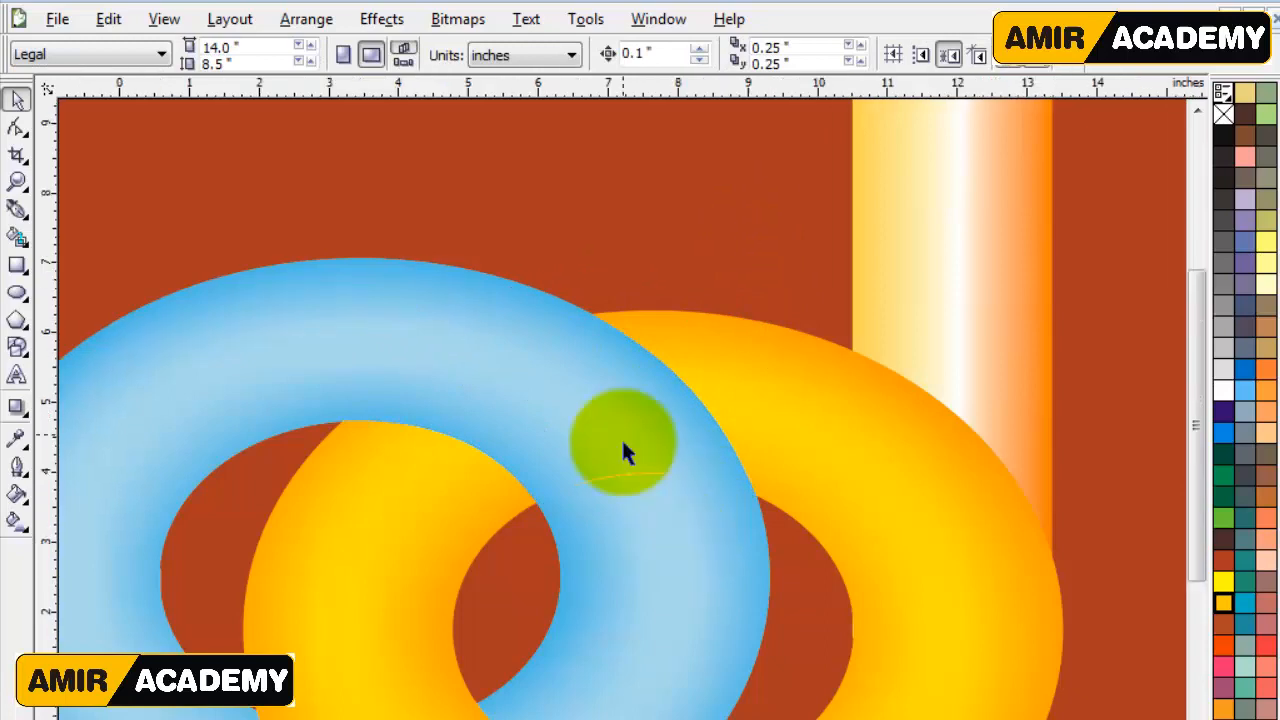
Examine the interwoven rings close up and on the whole page, checking the upper overlap for trimming flaws.
{"action": "scroll", "coordinate": [622, 445], "scroll_direction": "down", "scroll_amount": 2}
{"action": "key", "text": "z"}
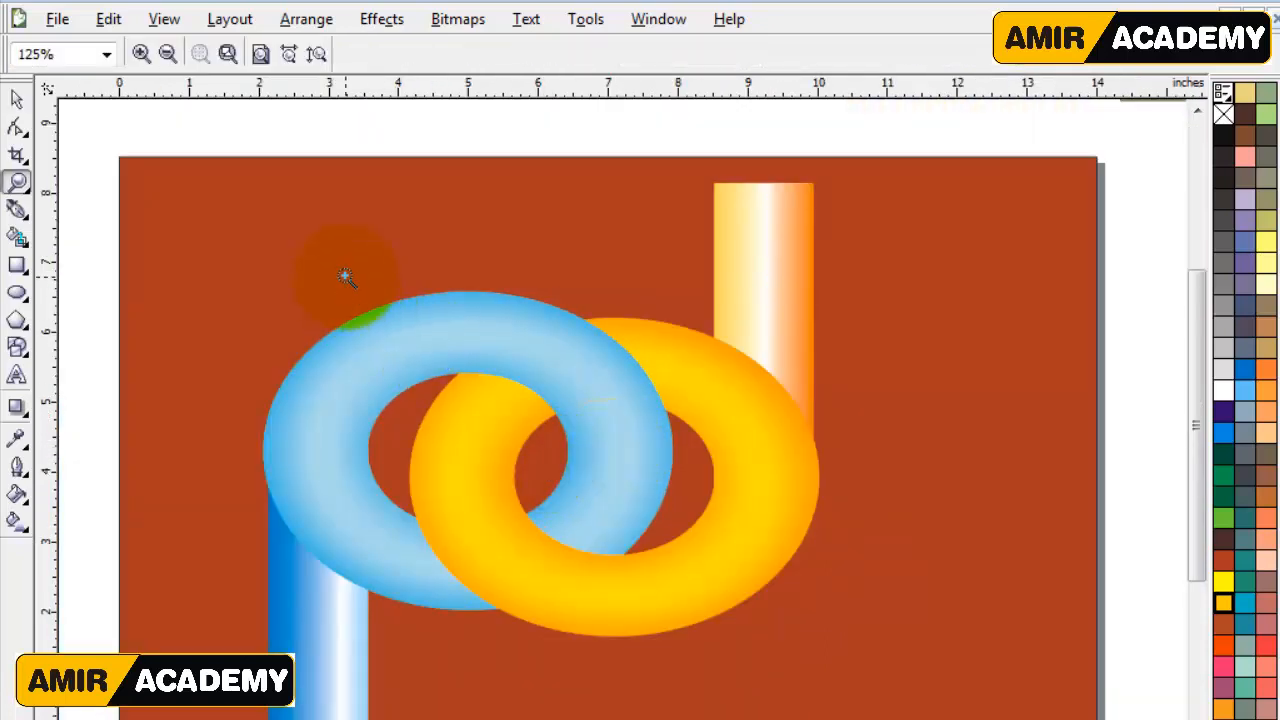
{"action": "left_click_drag", "start_coordinate": [345, 275], "coordinate": [908, 653]}
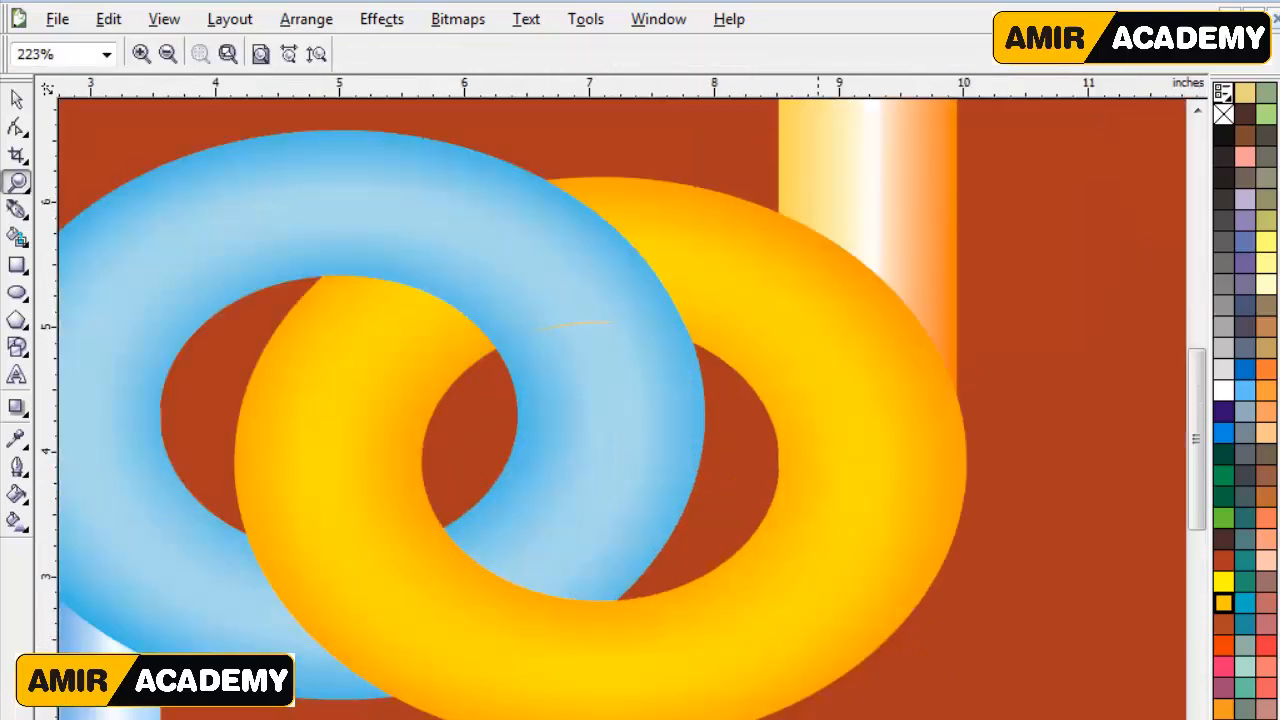
{"action": "scroll", "coordinate": [622, 410], "scroll_direction": "left", "scroll_amount": 3}
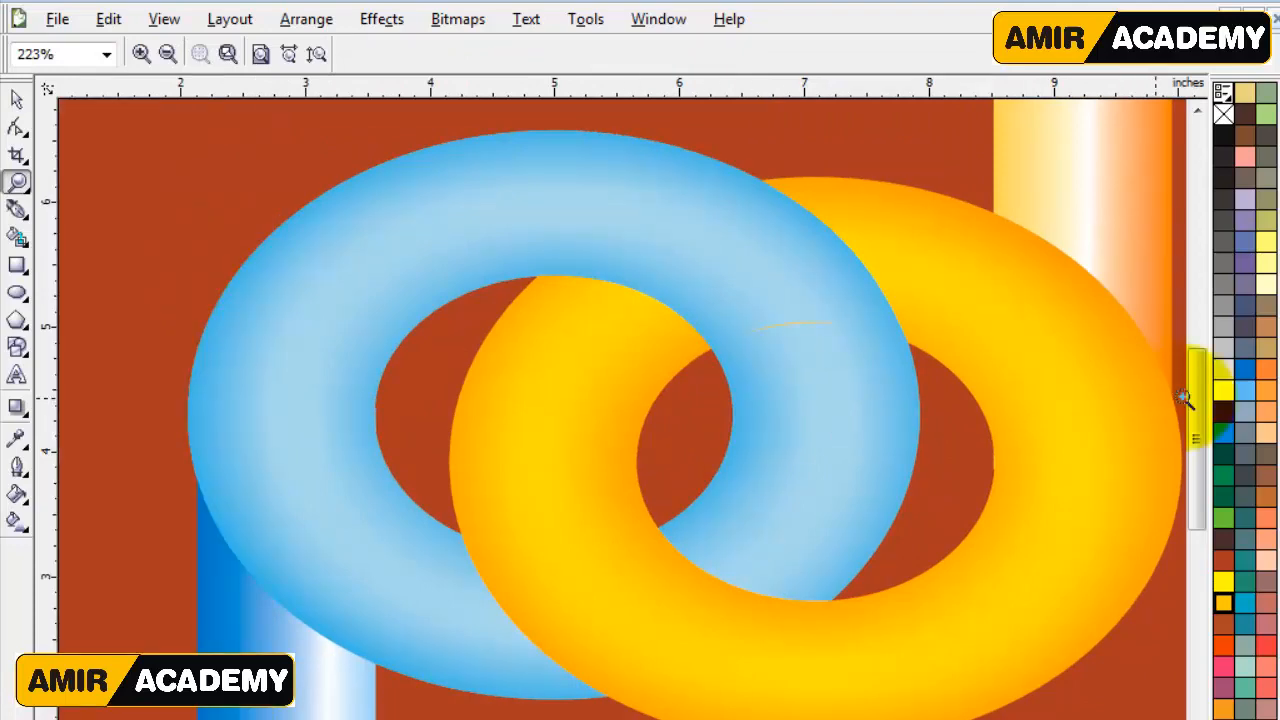
{"action": "left_click_drag", "start_coordinate": [1199, 385], "coordinate": [1198, 389]}
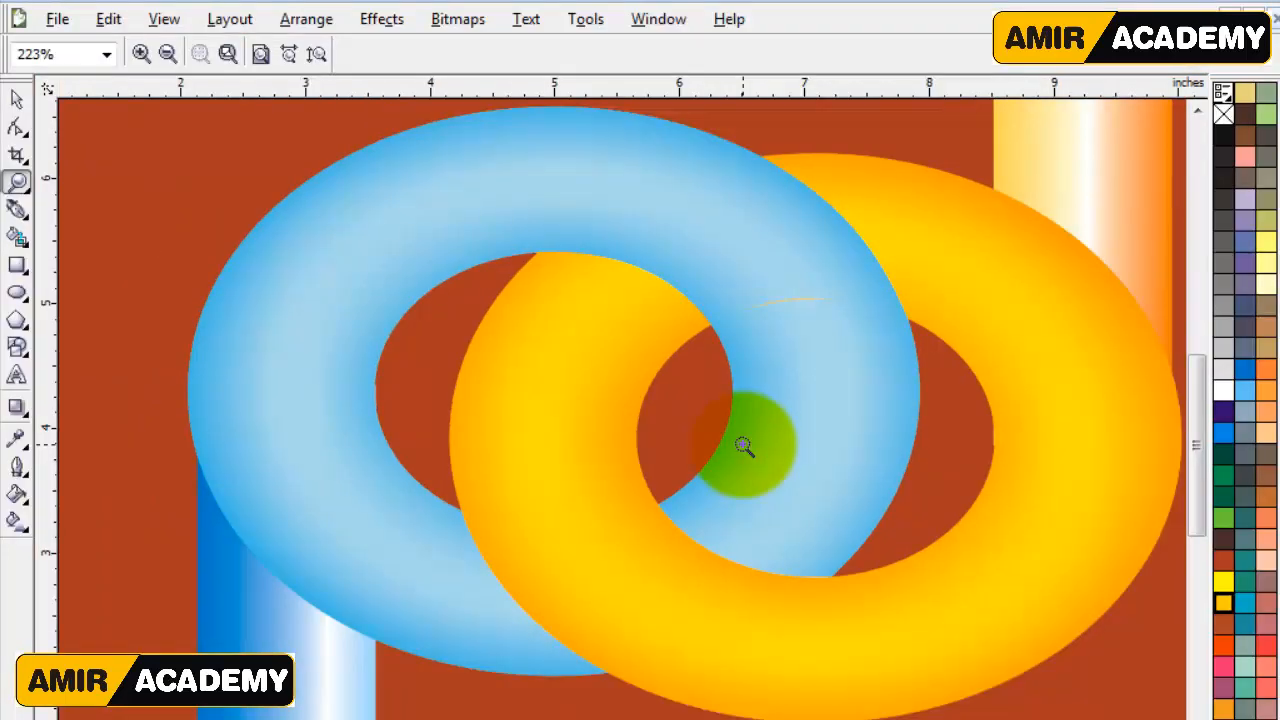
{"action": "right_click", "coordinate": [744, 446]}
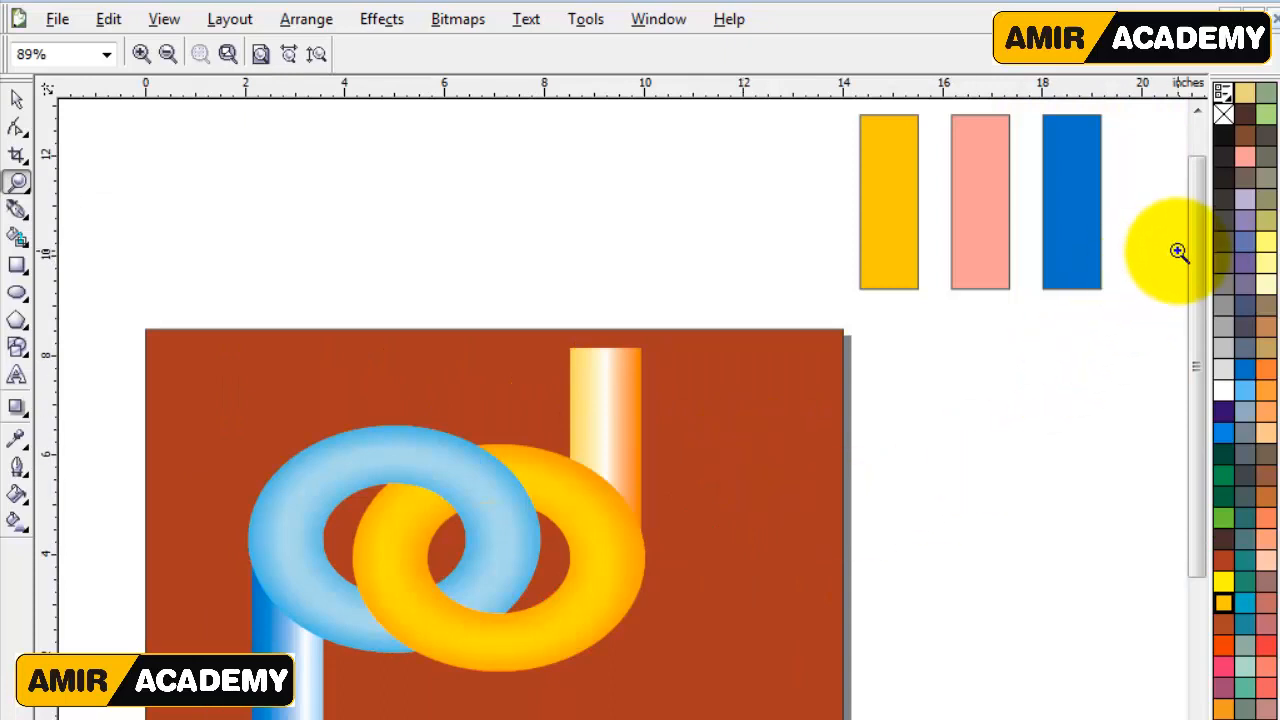
{"action": "left_click_drag", "start_coordinate": [1197, 245], "coordinate": [1173, 359]}
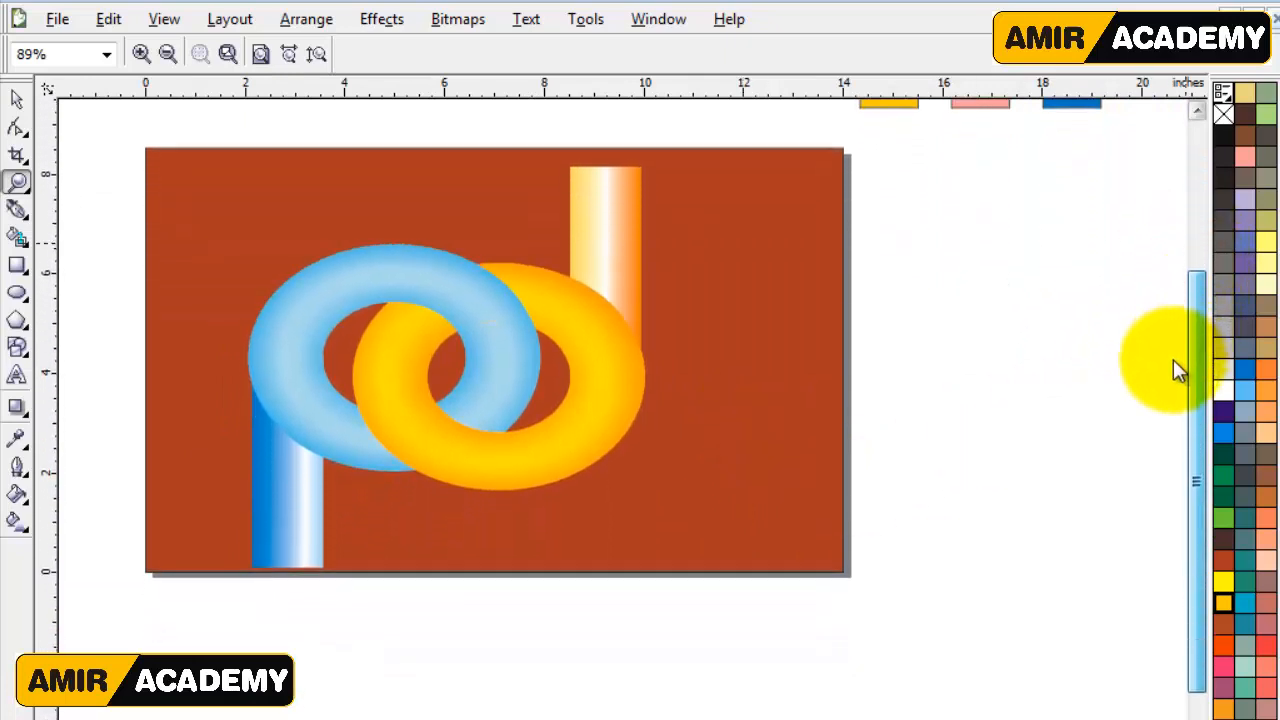
{"action": "mouse_move", "coordinate": [113, 126]}
{"action": "left_mouse_down"}
{"action": "mouse_move", "coordinate": [763, 474]}
{"action": "mouse_move", "coordinate": [936, 621]}
{"action": "left_mouse_up"}
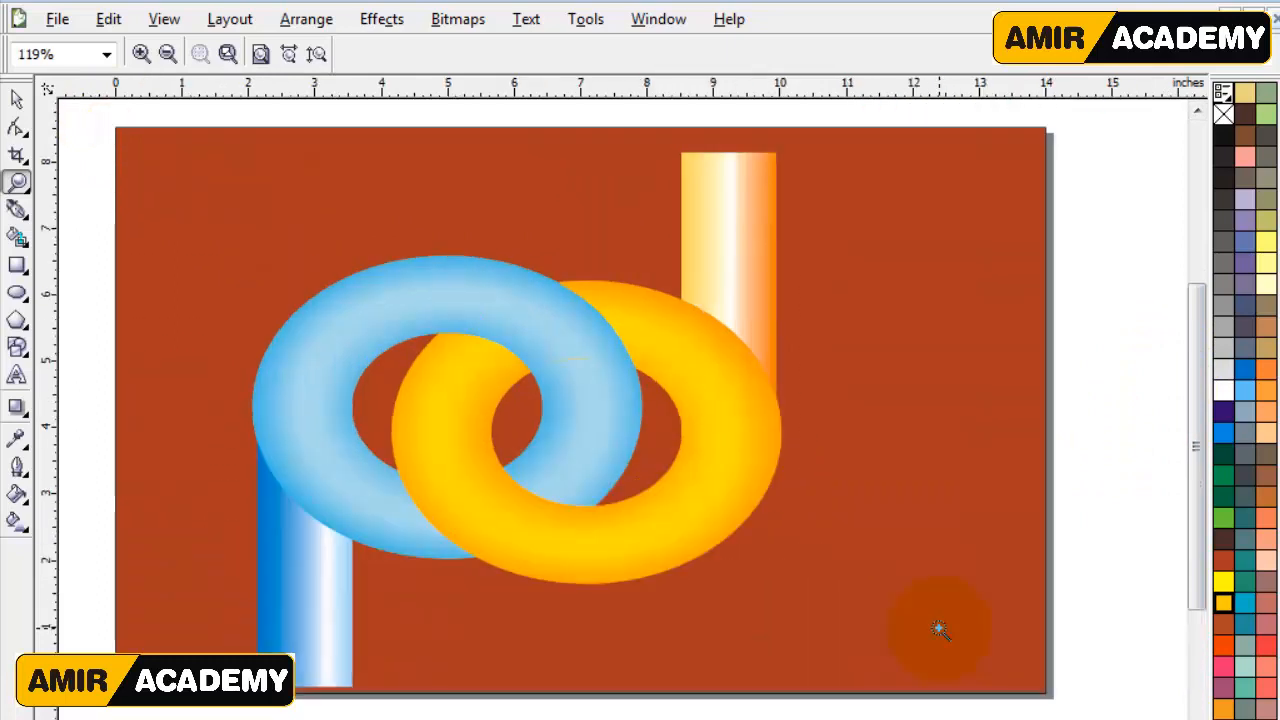
{"action": "left_click", "coordinate": [14, 100]}
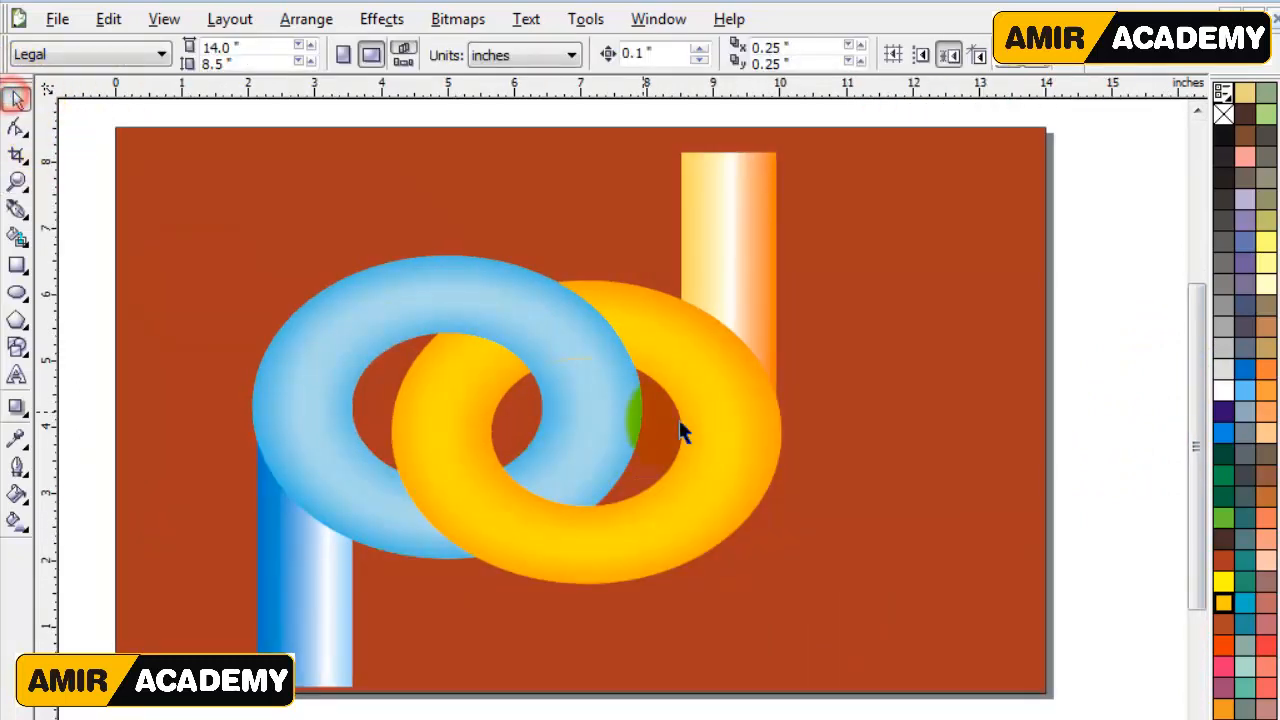